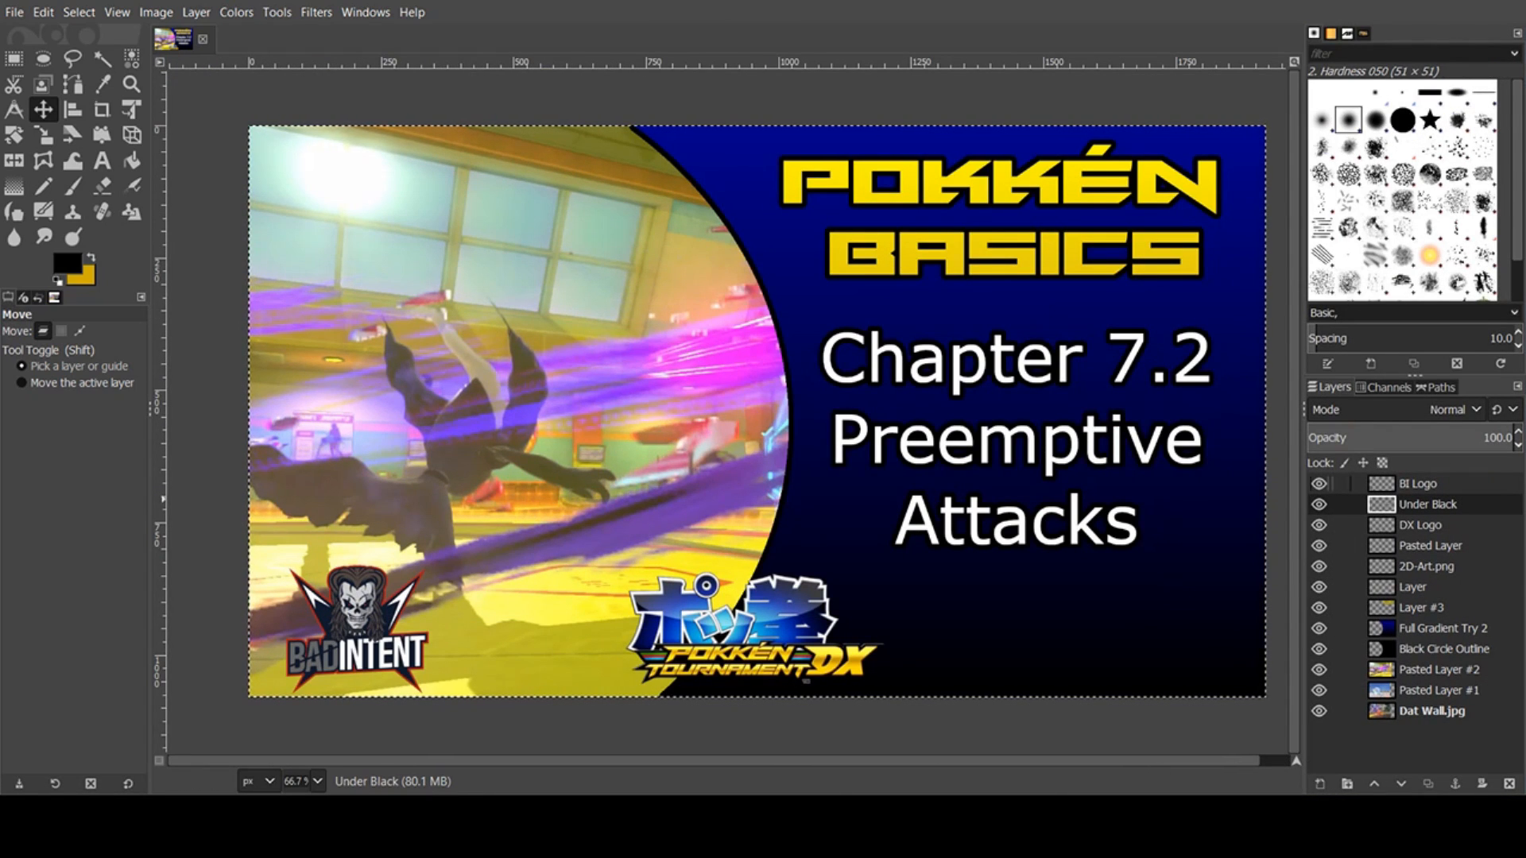
- Hide every layer of the thumbnail, from BI Logo down to Dat Wall.jpg
{"action": "left_click", "coordinate": [1319, 483]}
{"action": "left_click", "coordinate": [1319, 504]}
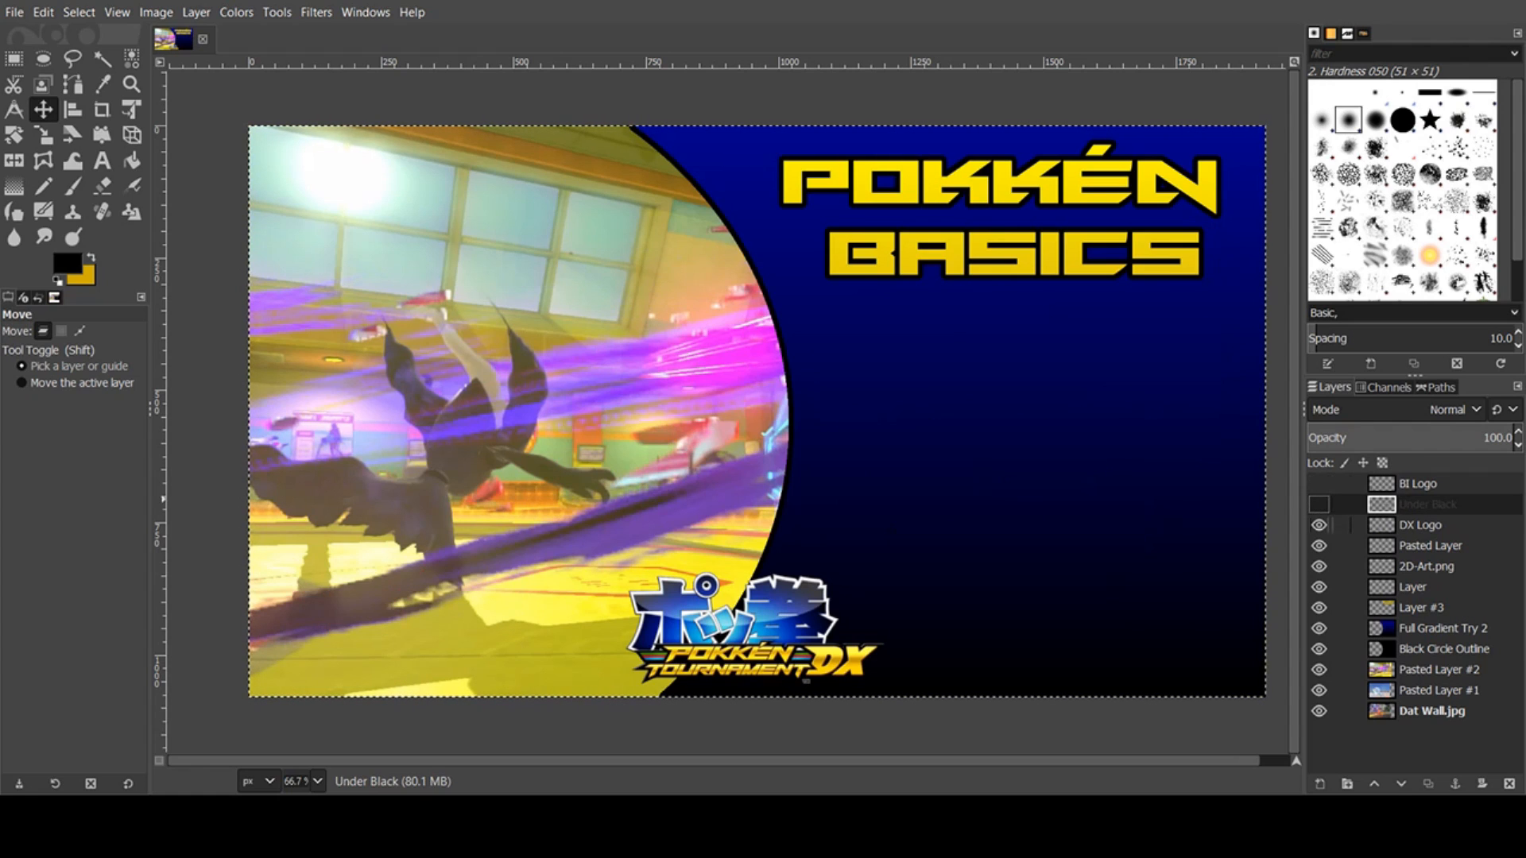
{"action": "left_click", "coordinate": [1318, 524]}
{"action": "left_click", "coordinate": [1318, 607]}
{"action": "left_click", "coordinate": [1318, 628]}
{"action": "left_click", "coordinate": [1318, 649]}
{"action": "left_click", "coordinate": [1318, 669]}
{"action": "left_click", "coordinate": [1318, 690]}
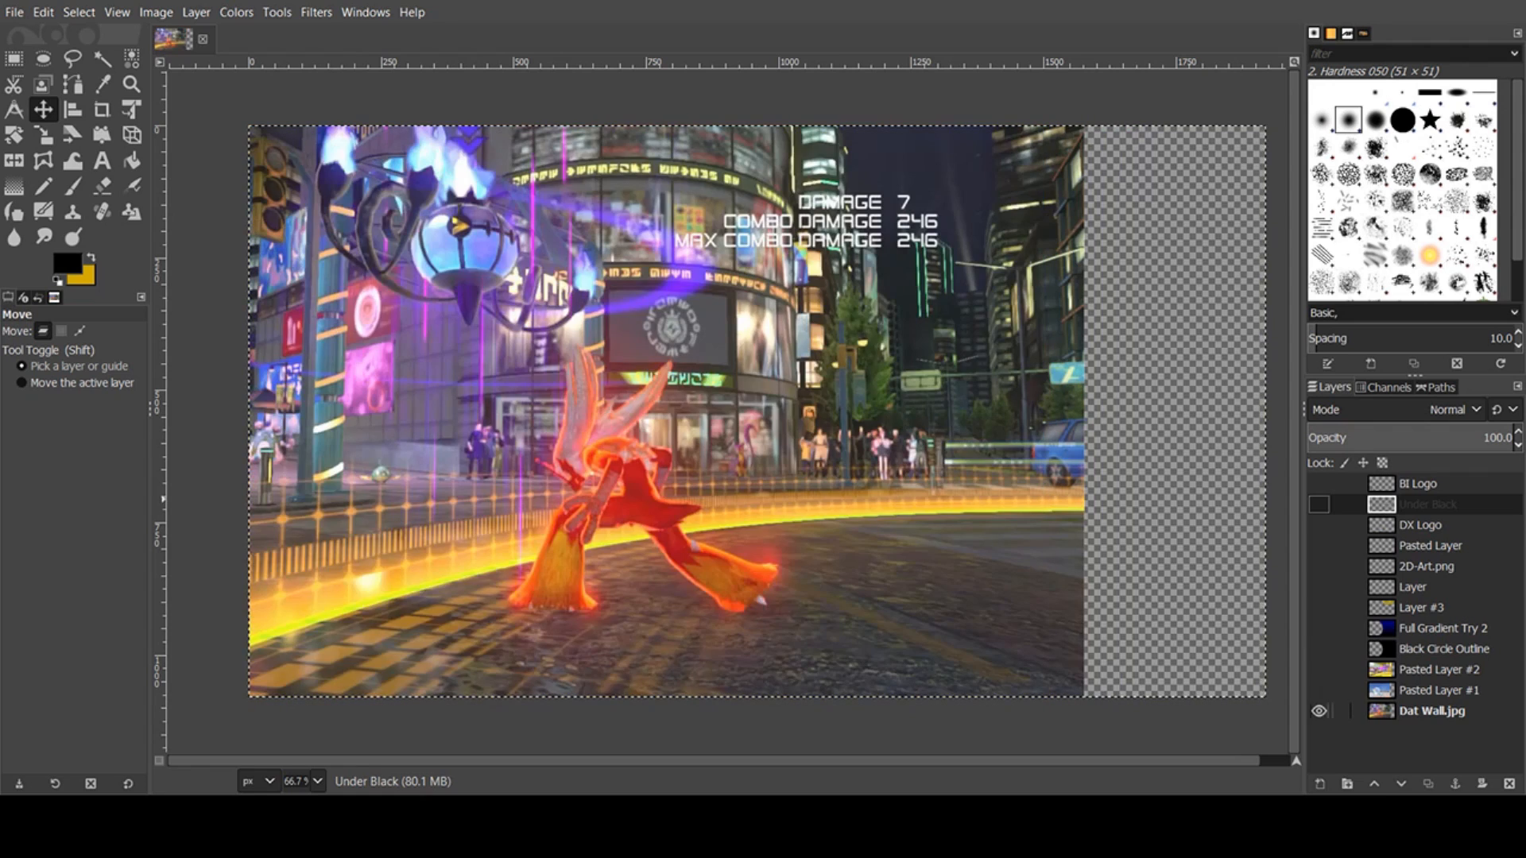
{"action": "left_click", "coordinate": [1318, 710]}
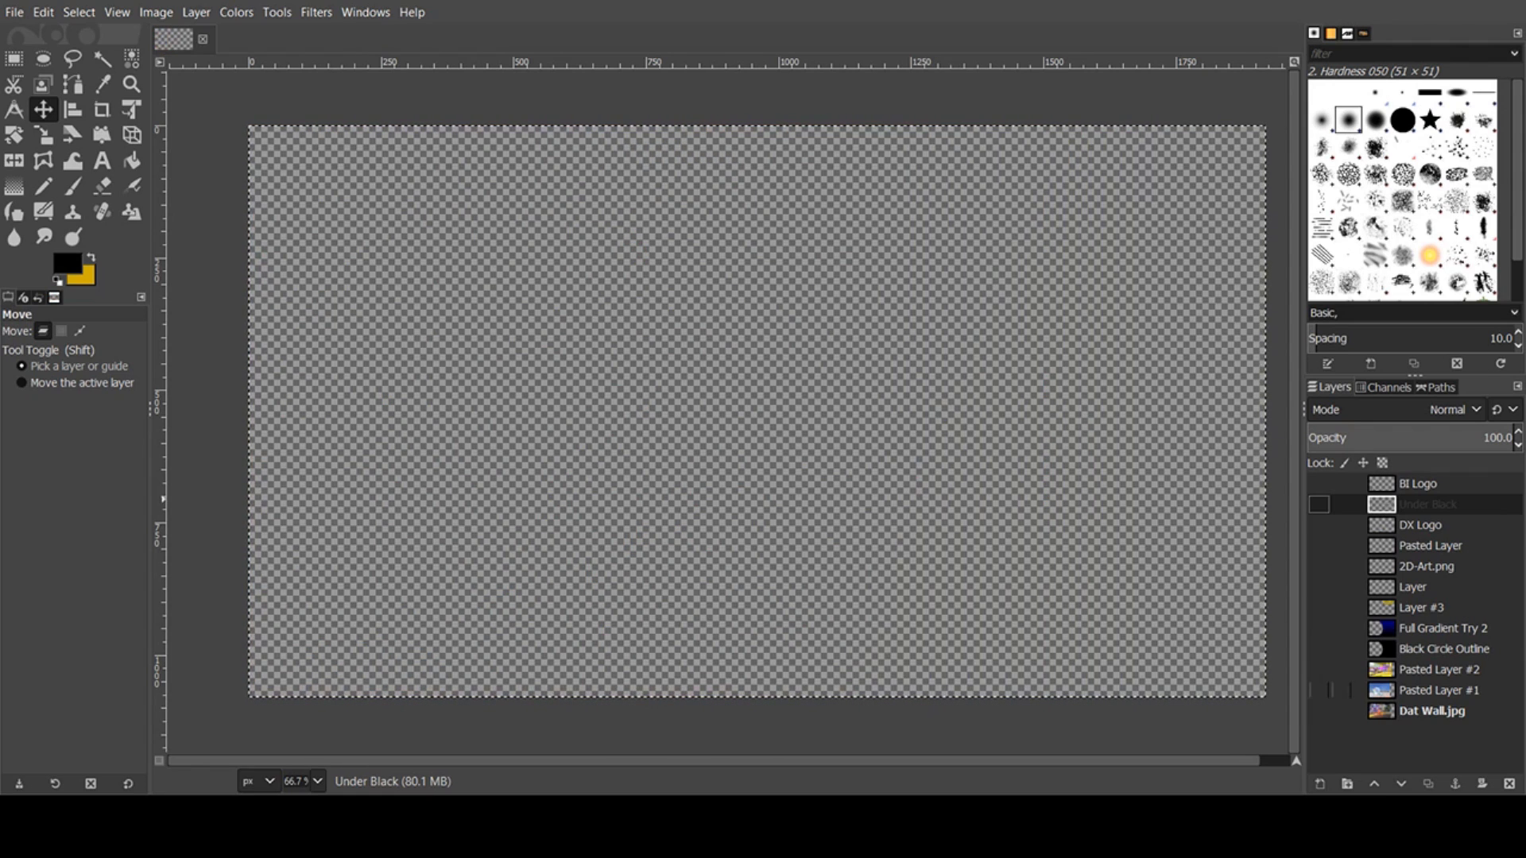
- Show only the Pasted Layer #2 screenshot, with all other layers hidden
{"action": "left_click", "coordinate": [1318, 711]}
{"action": "left_click", "coordinate": [1319, 710]}
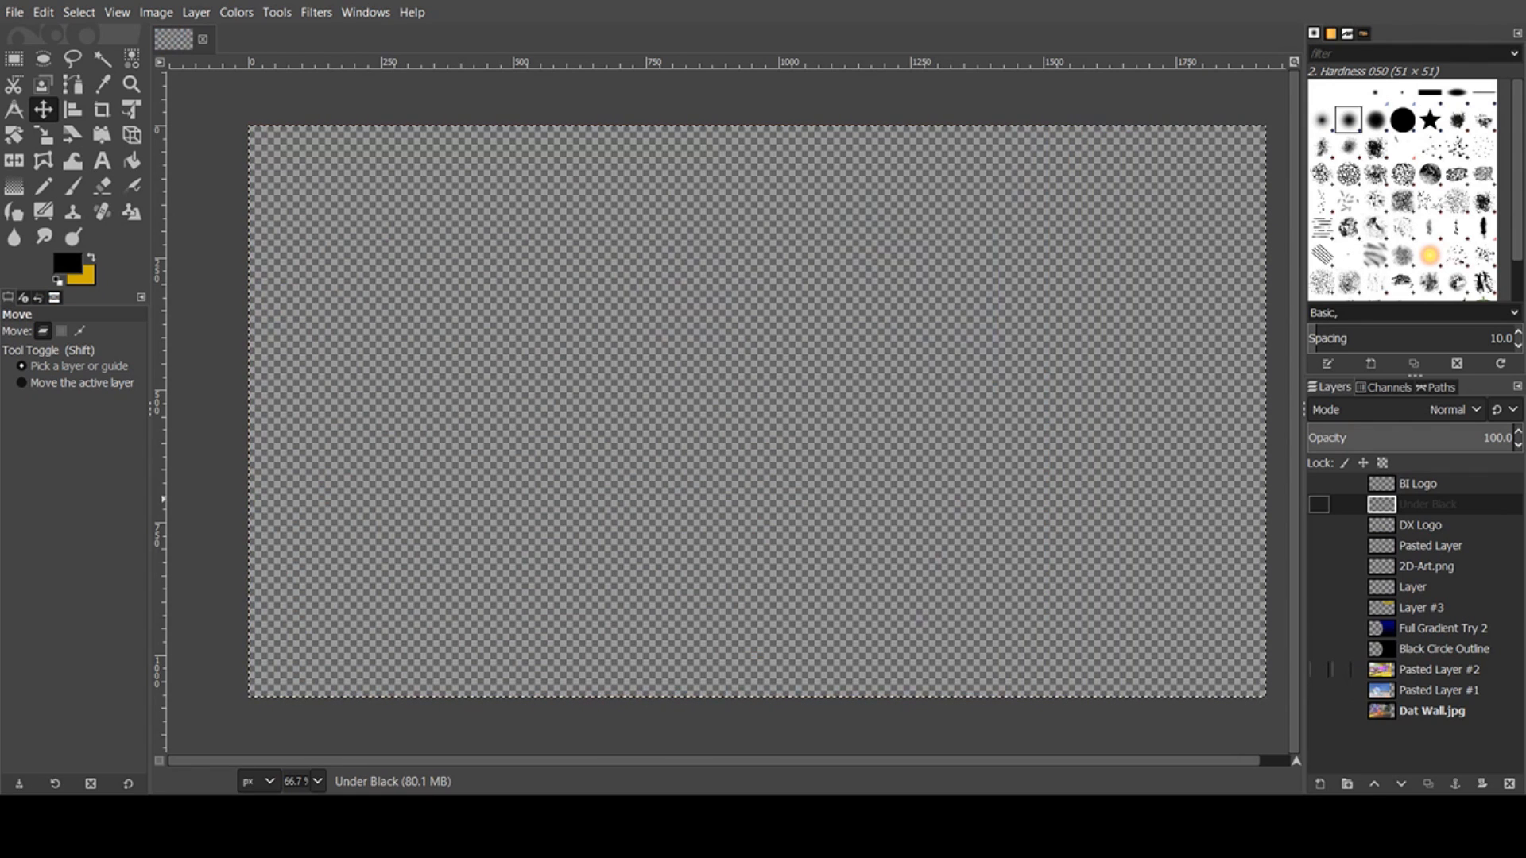
{"action": "left_click", "coordinate": [1318, 669]}
{"action": "left_click", "coordinate": [1318, 669]}
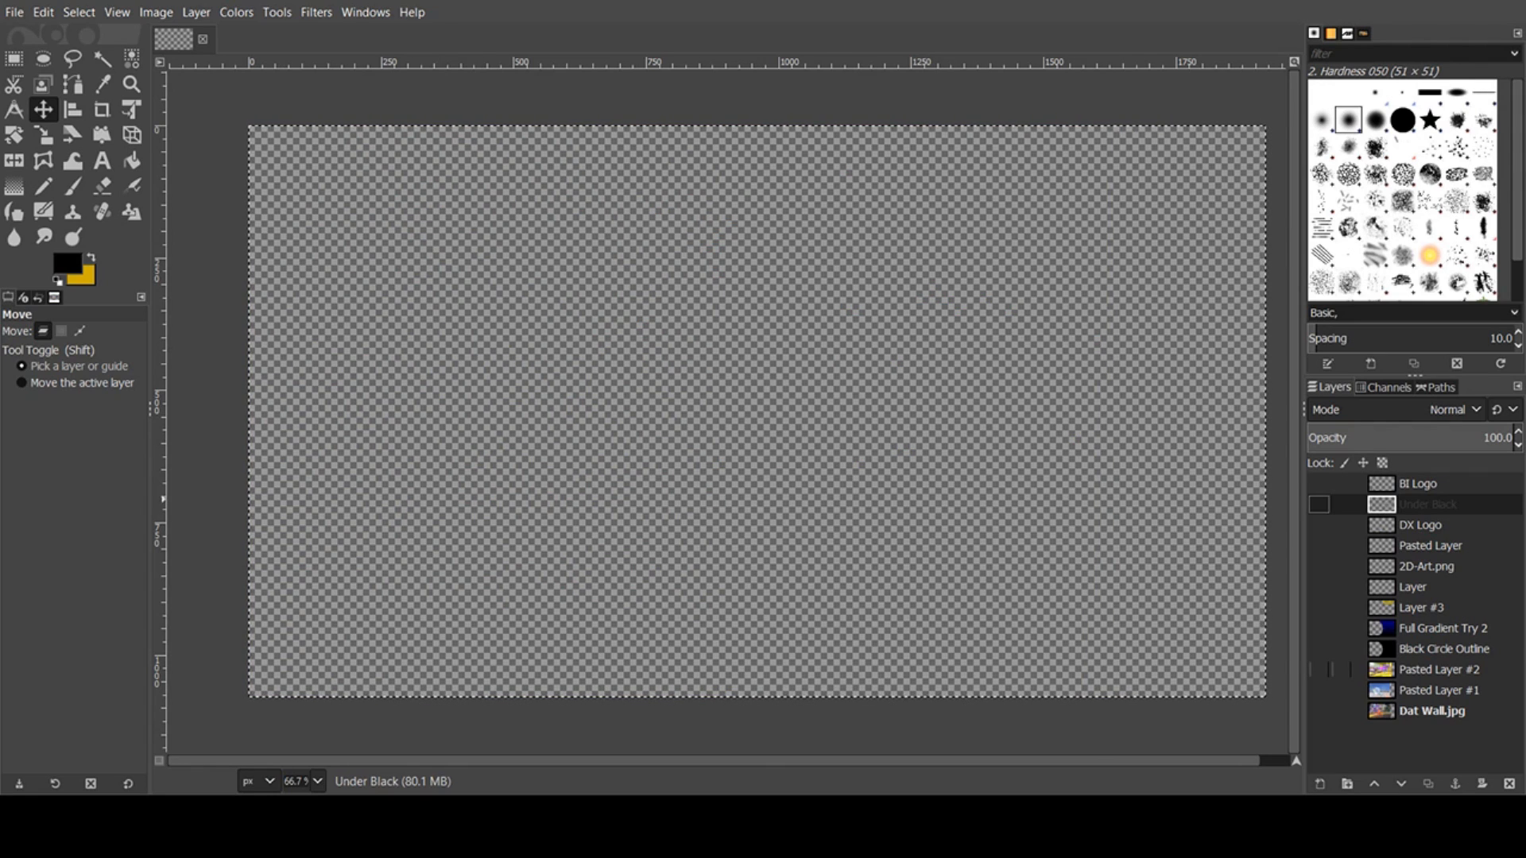
{"action": "left_click", "coordinate": [1318, 669]}
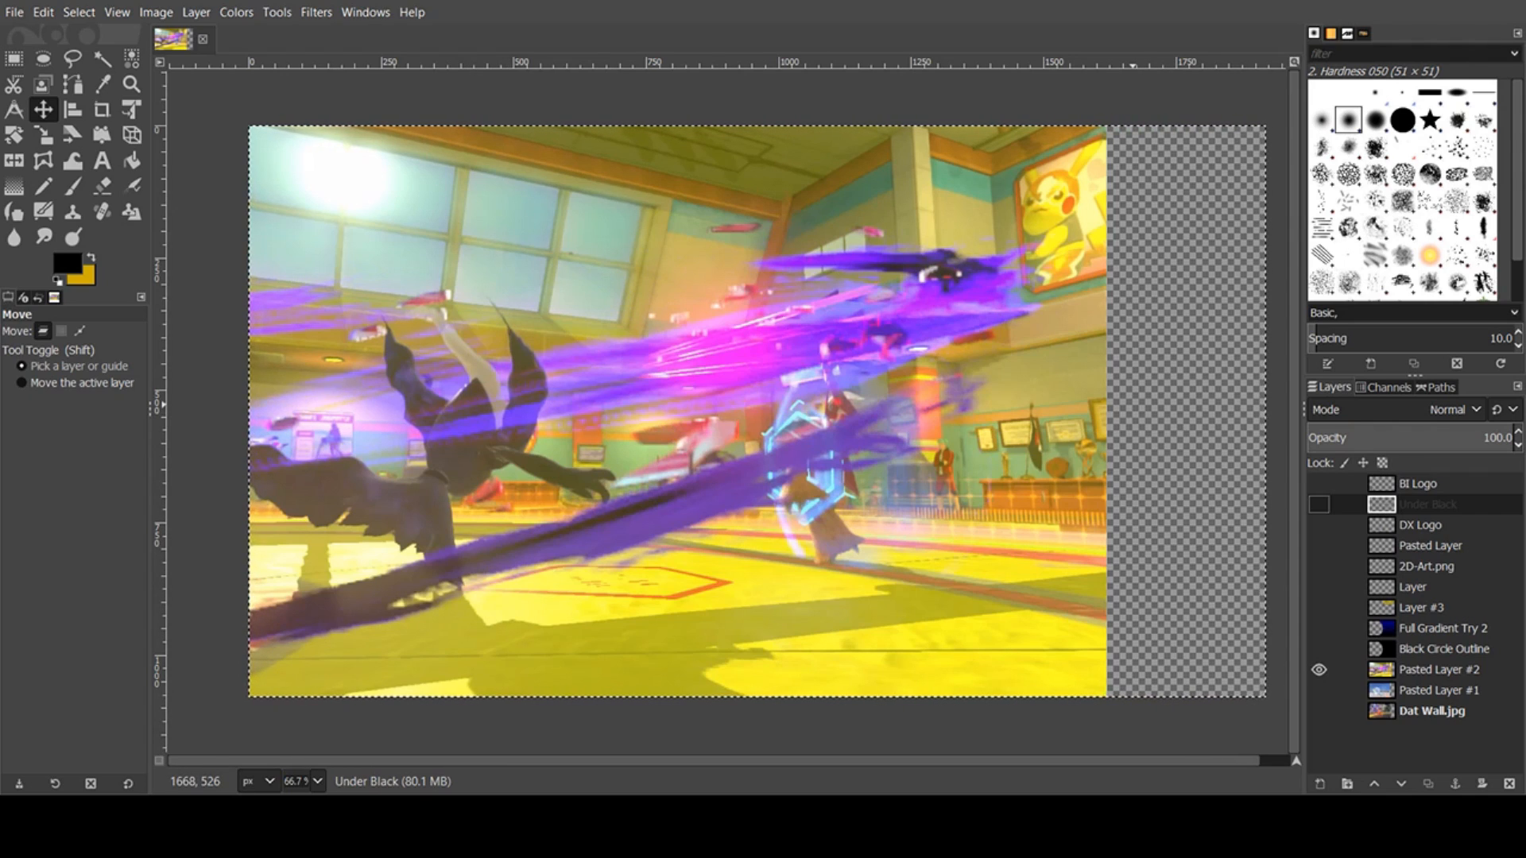
{"action": "left_click", "coordinate": [15, 12]}
{"action": "left_click", "coordinate": [57, 92]}
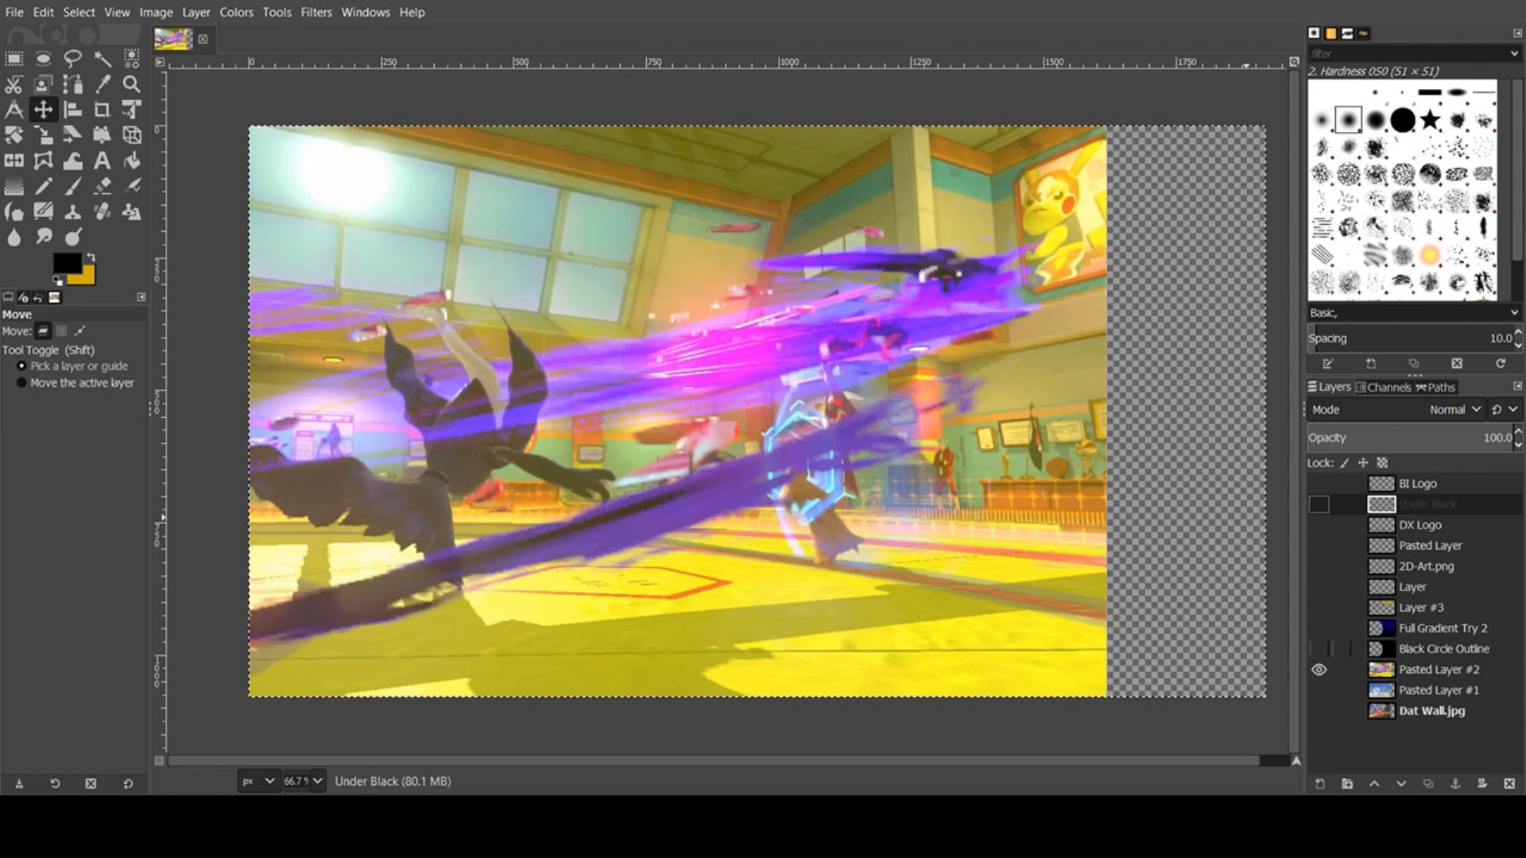
- Select the Black Circle Outline layer and make it the only visible layer, hiding Pasted Layer #2
{"action": "left_click", "coordinate": [1442, 649]}
{"action": "left_click", "coordinate": [1319, 670]}
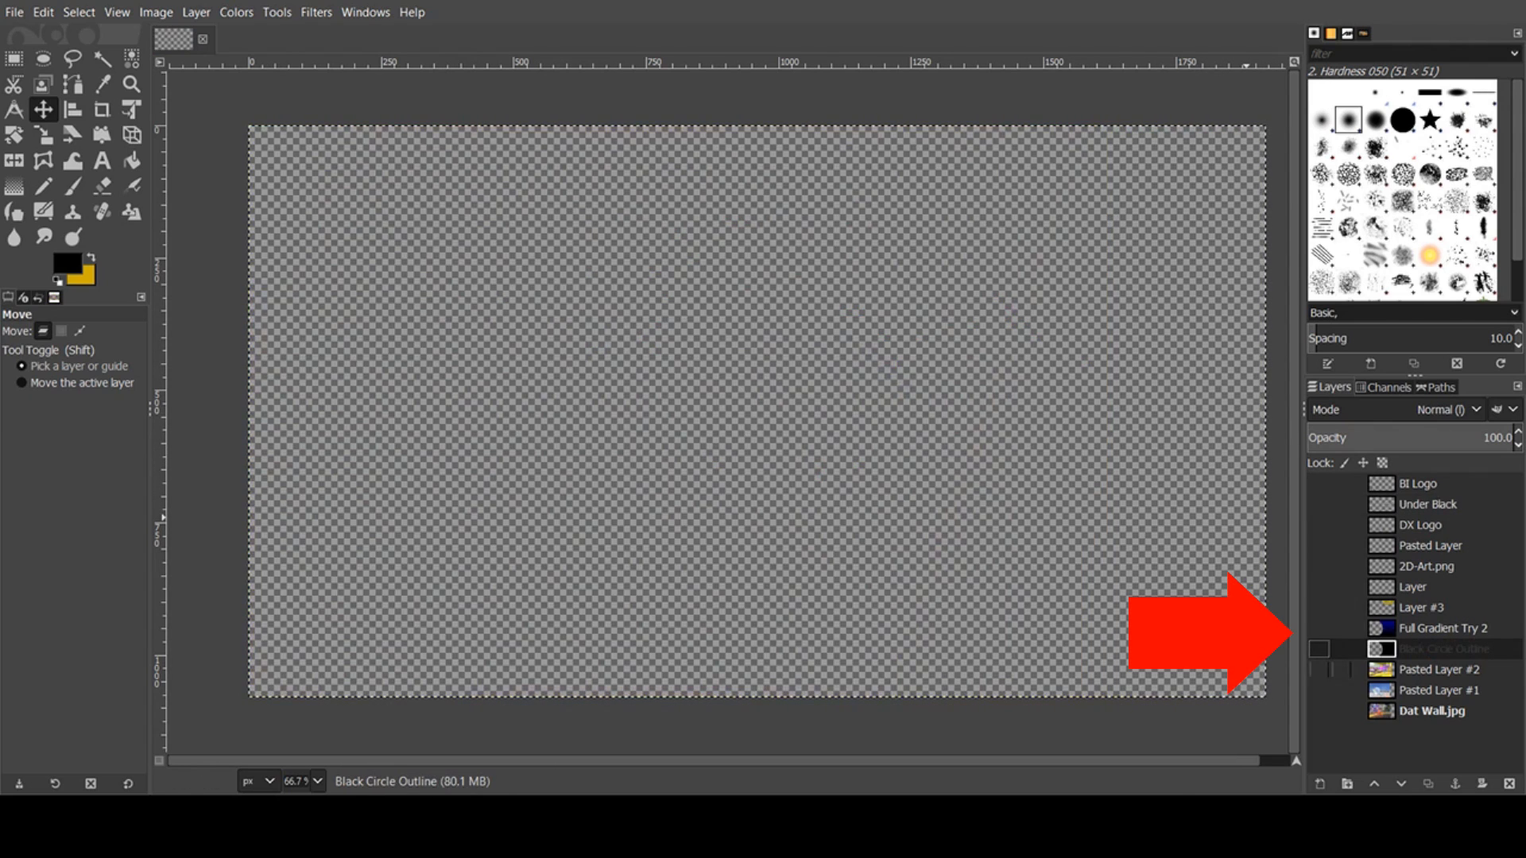
{"action": "left_click", "coordinate": [1319, 649]}
{"action": "left_click", "coordinate": [1319, 670]}
{"action": "left_click", "coordinate": [1319, 649]}
{"action": "left_click", "coordinate": [1319, 649]}
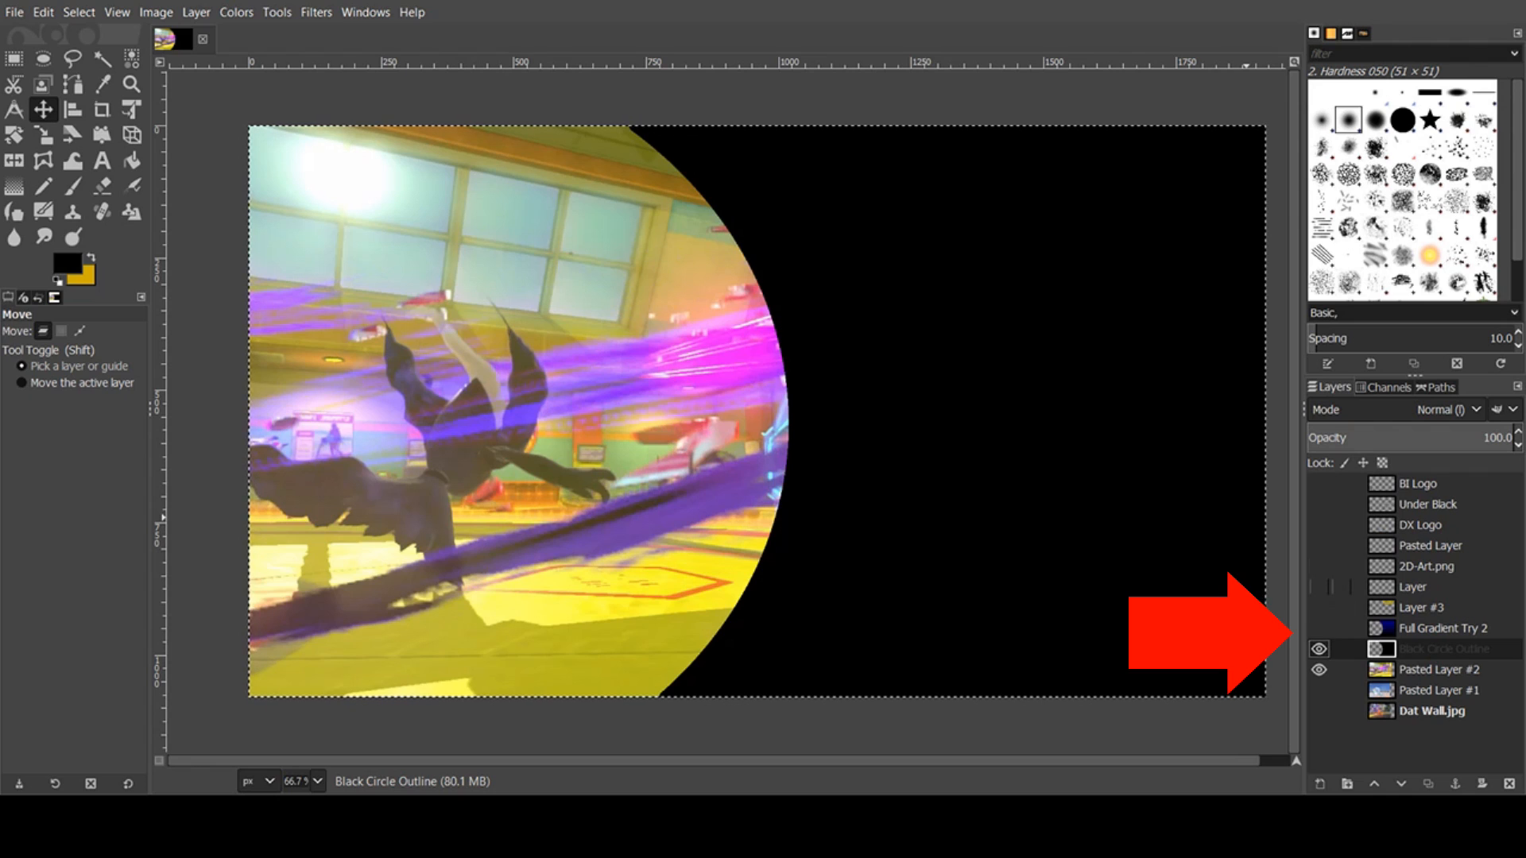
{"action": "left_click", "coordinate": [1319, 670]}
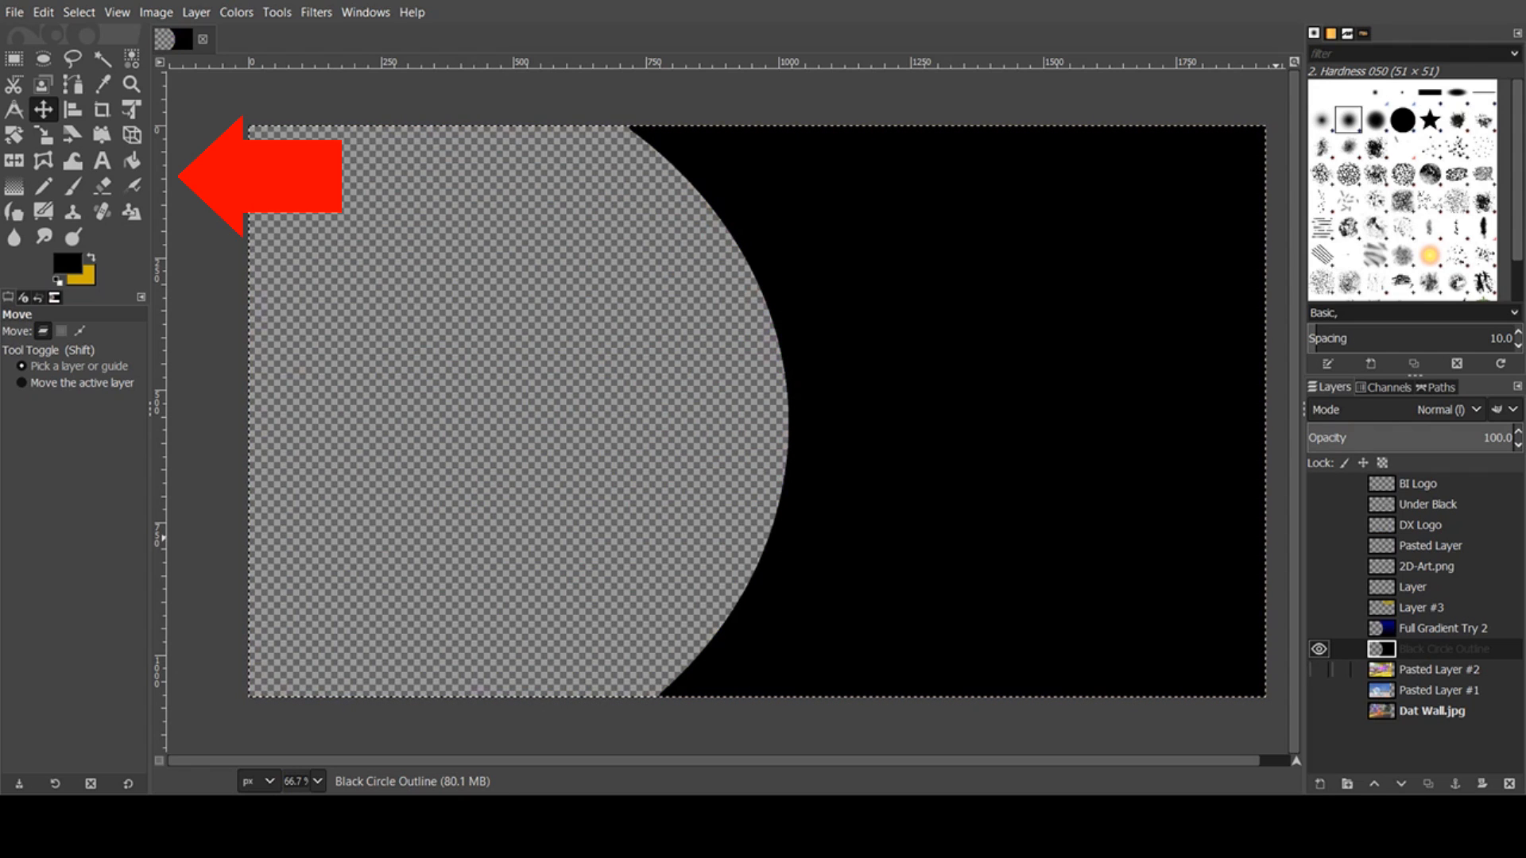
- Try cutting an ellipse of about 1622 × 1284 px out of the Black Circle Outline layer
{"action": "left_click", "coordinate": [132, 160]}
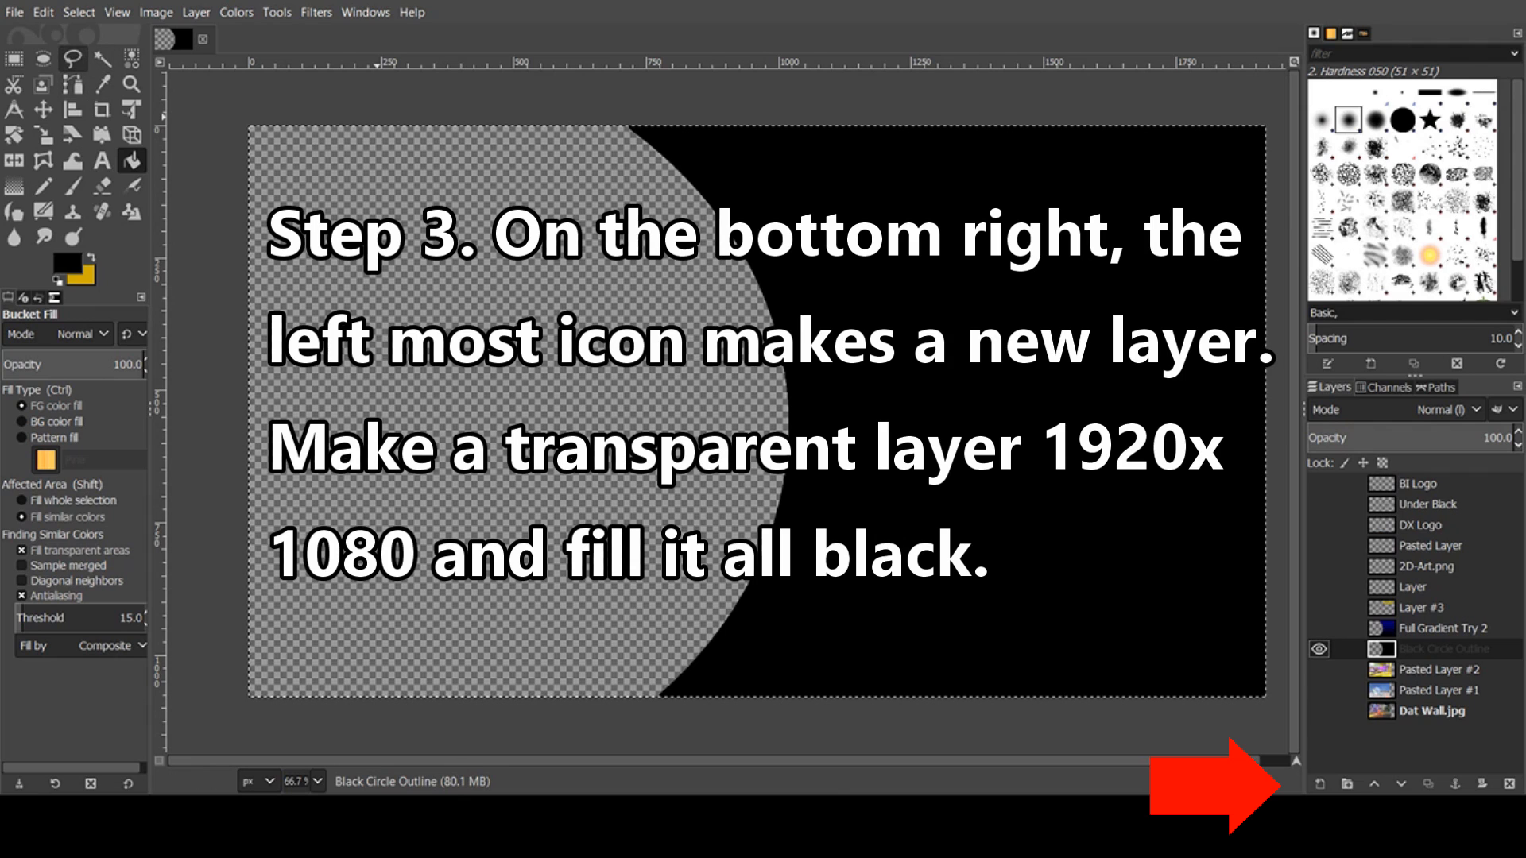
{"action": "left_click", "coordinate": [43, 58]}
{"action": "left_click_drag", "start_coordinate": [285, 137], "coordinate": [1145, 817]}
{"action": "left_click_drag", "start_coordinate": [880, 532], "coordinate": [592, 467]}
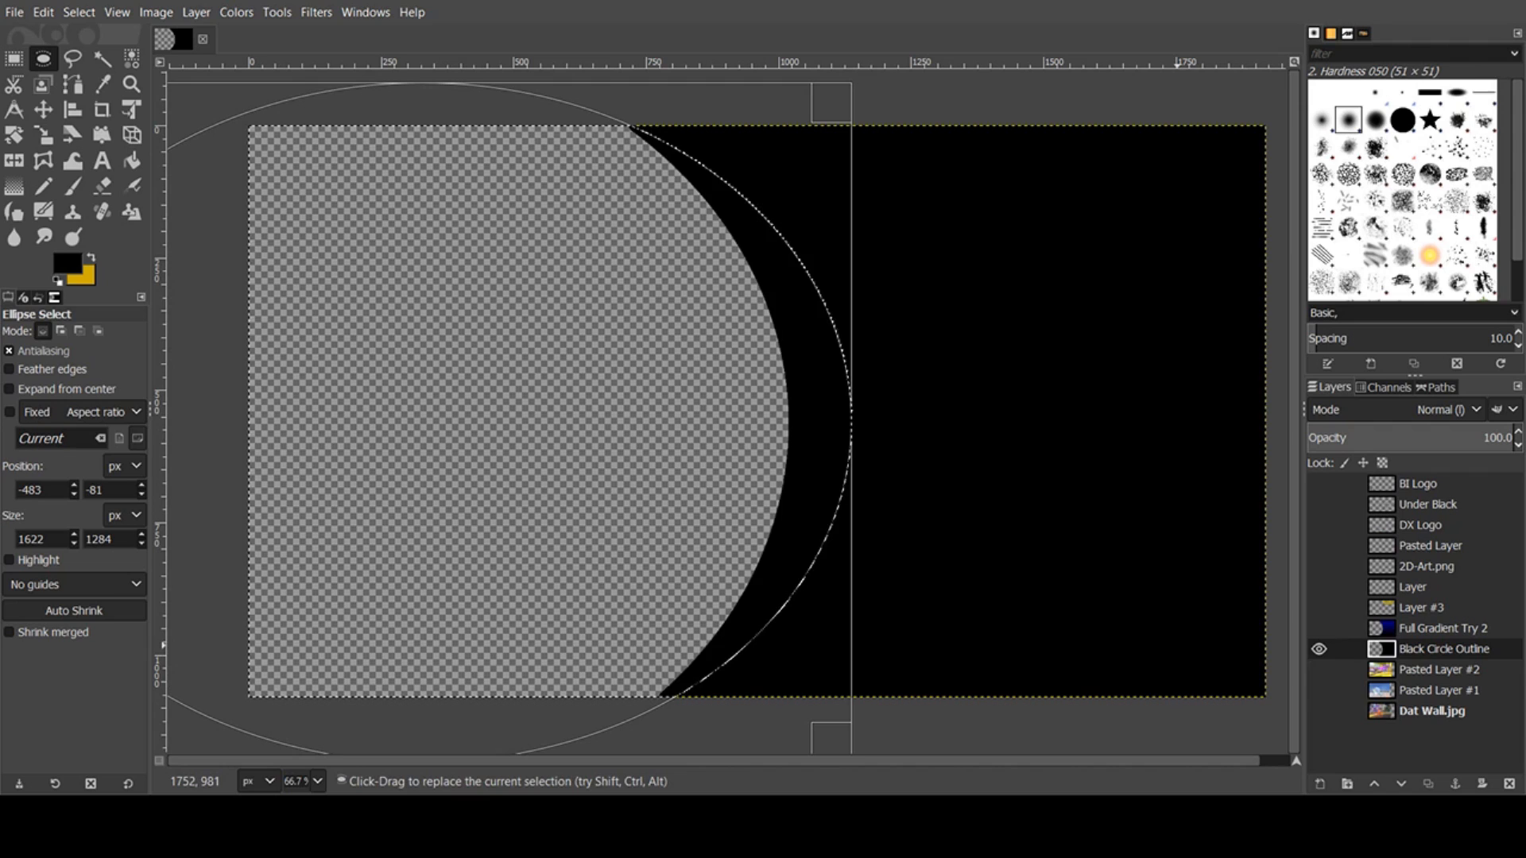
{"action": "key", "text": "Delete"}
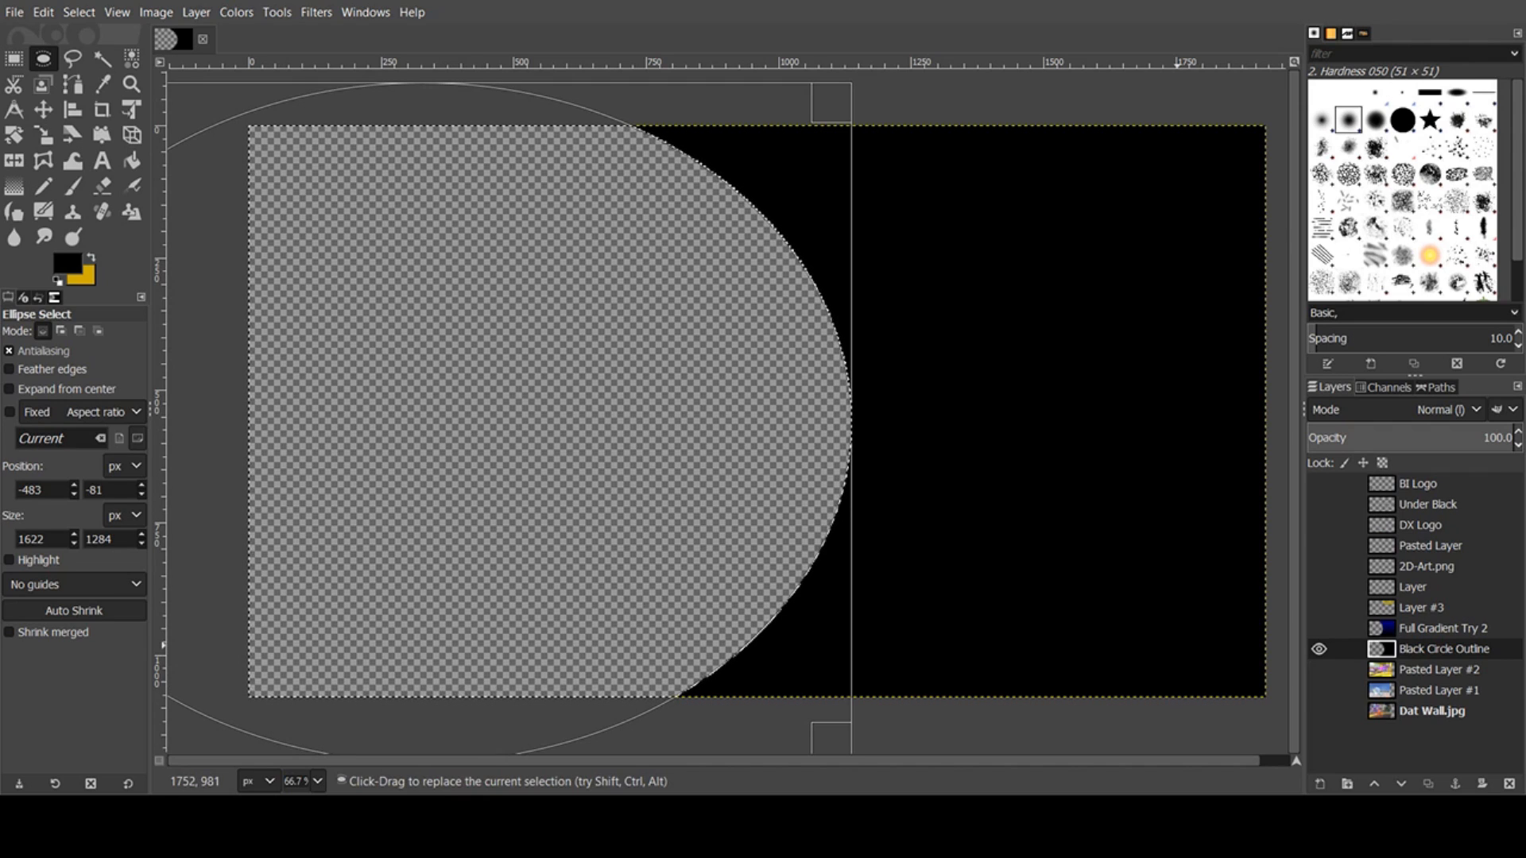
{"action": "key", "text": "ctrl"}
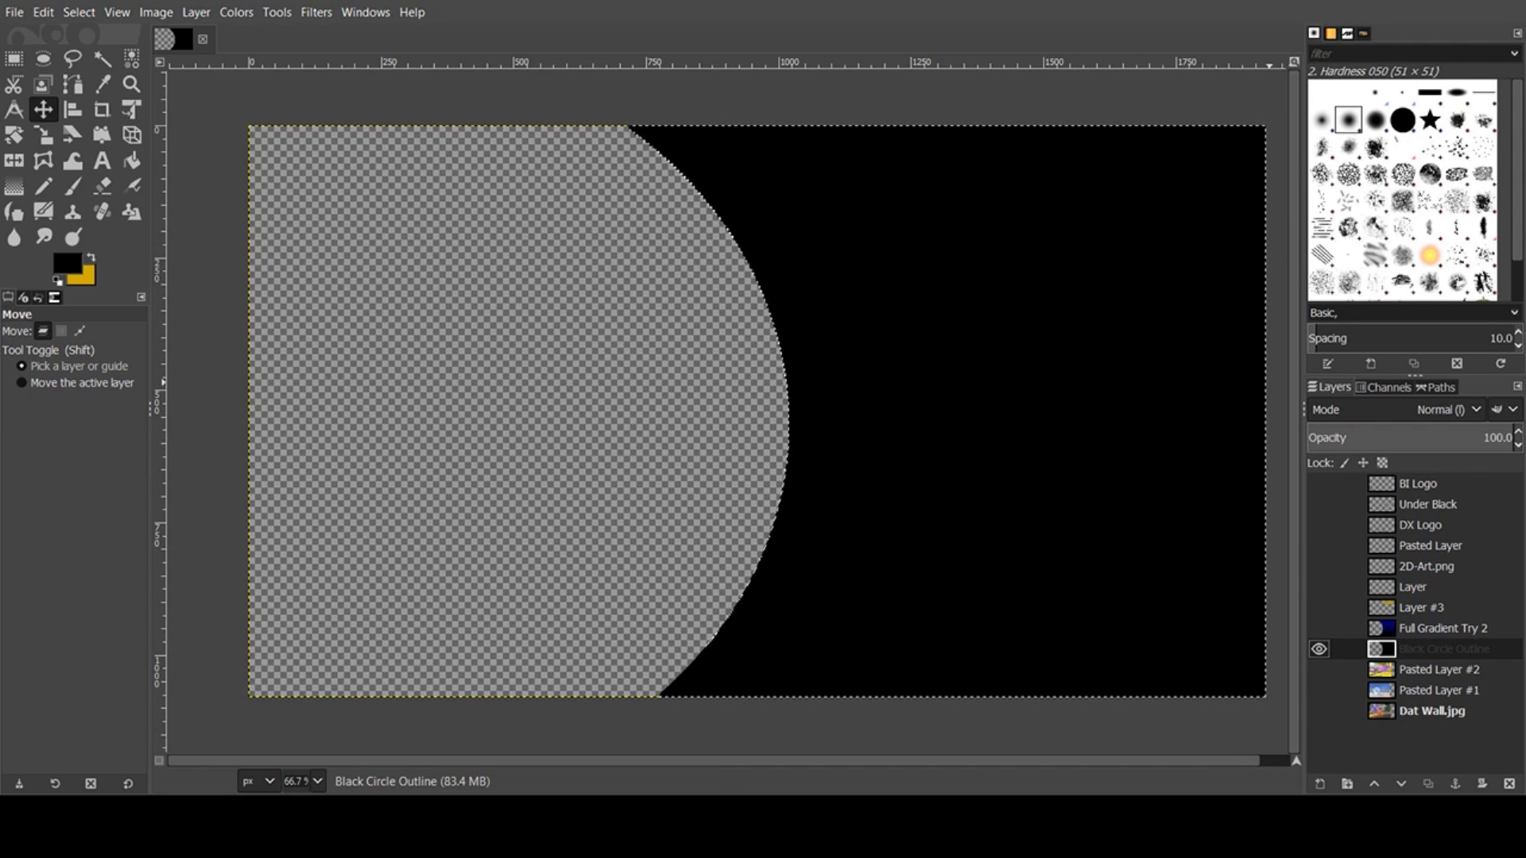
- Duplicate the Black Circle Outline layer, name the copy "duplicated layer" and leave only that copy visible
{"action": "key", "text": "ctrl+shift+d"}
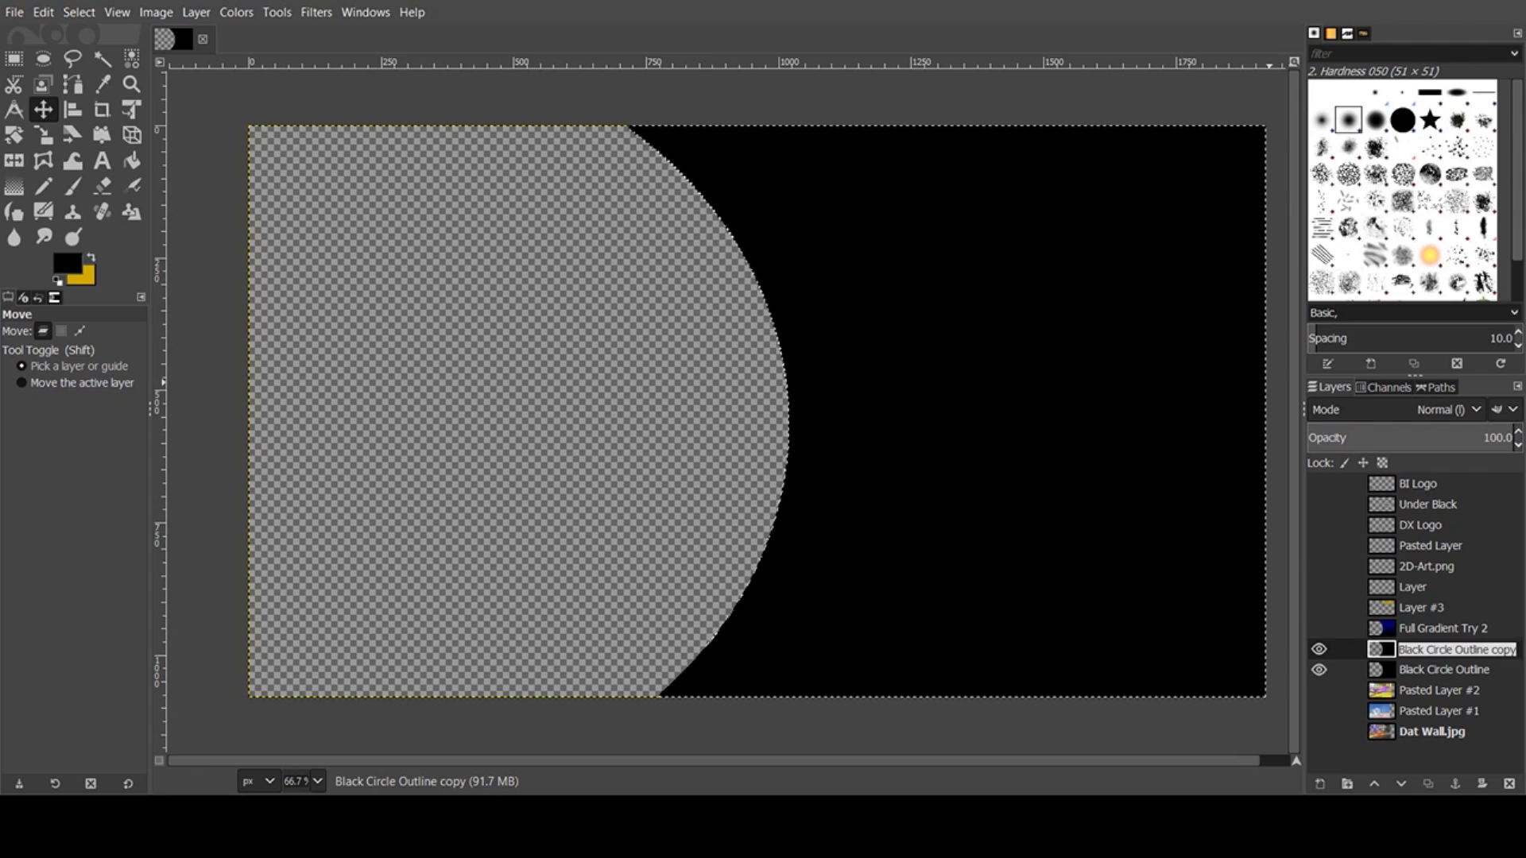
{"action": "type", "text": "duplicated layer"}
{"action": "key", "text": "Return"}
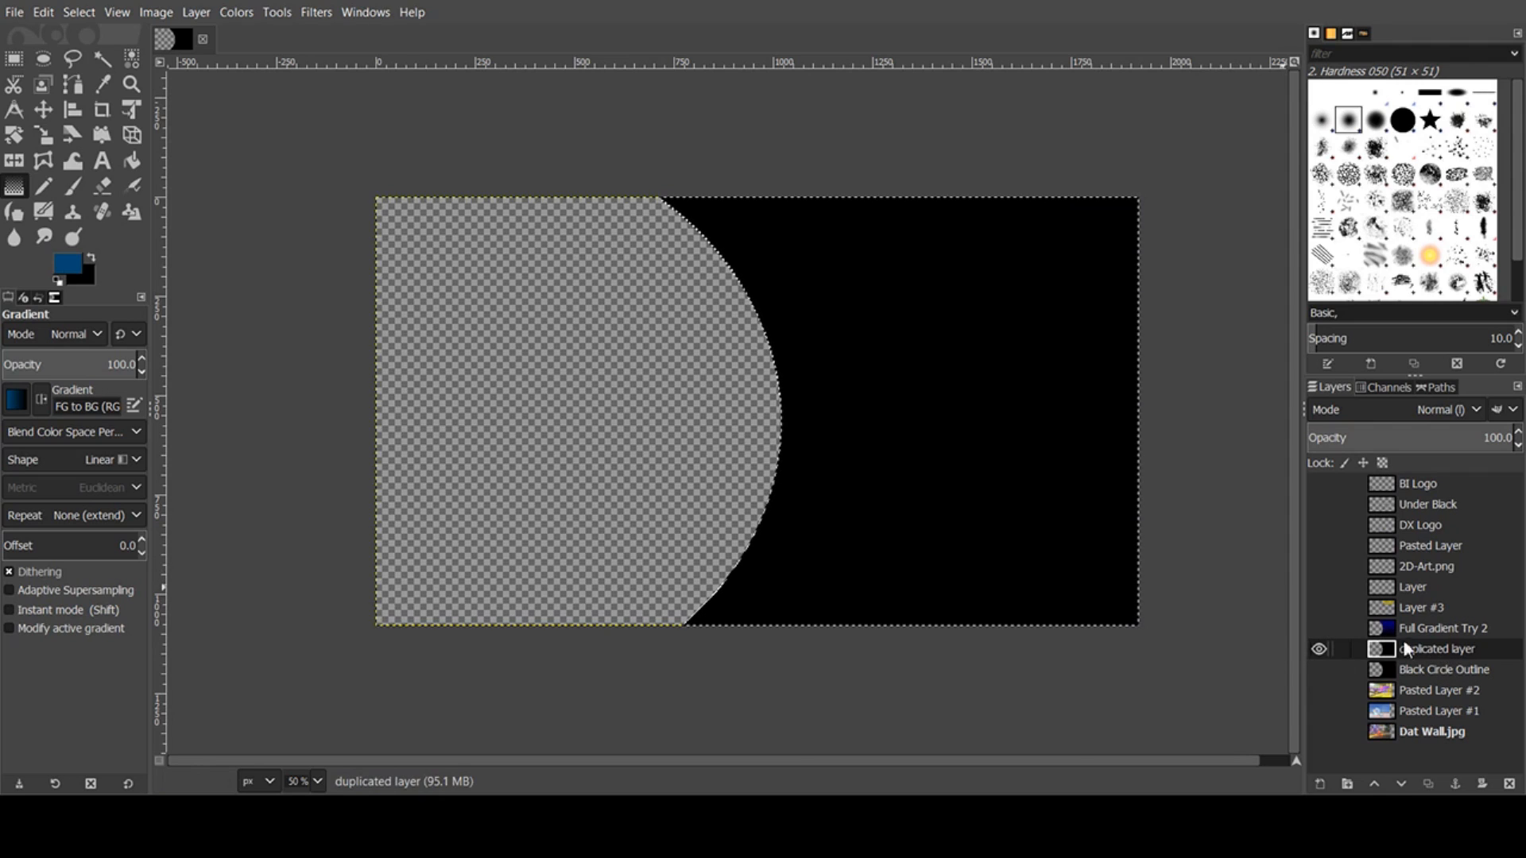
{"action": "left_click", "coordinate": [1318, 649]}
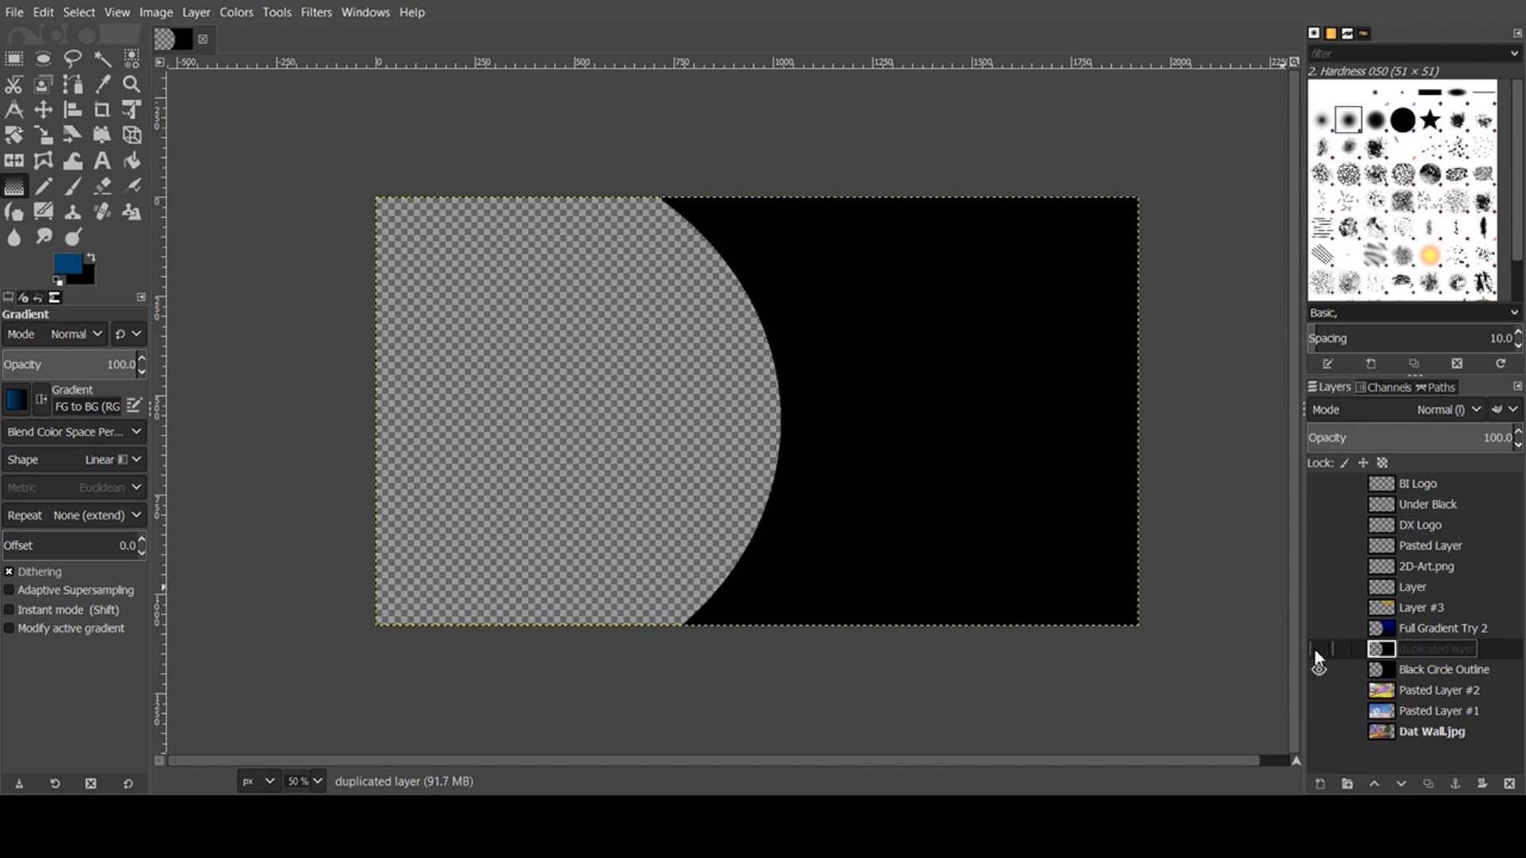
{"action": "left_click", "coordinate": [1319, 670]}
{"action": "left_click", "coordinate": [1316, 649]}
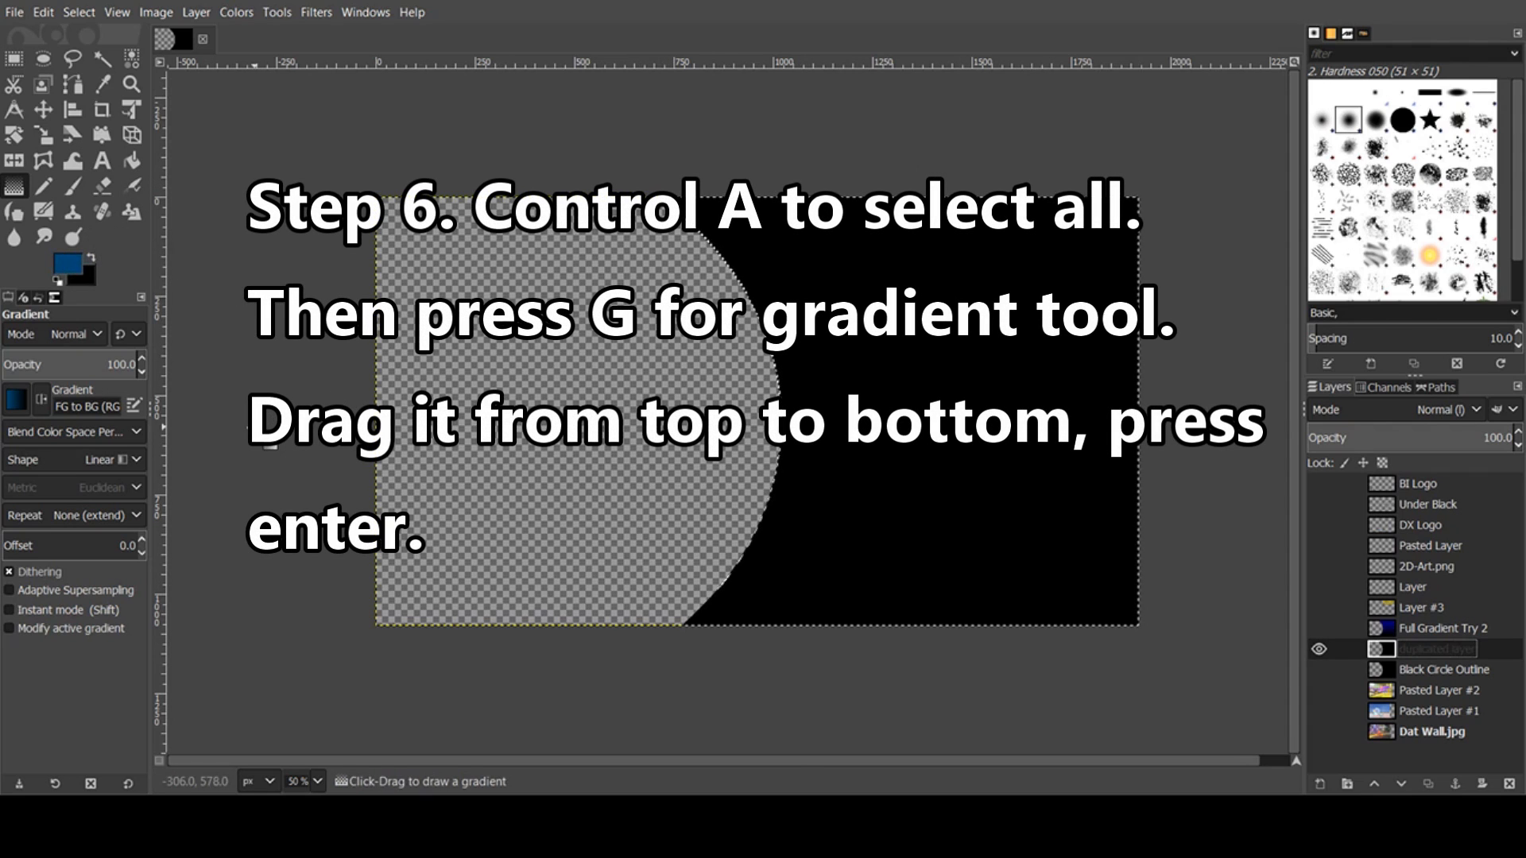
- Fill the duplicated layer's black area with a vertical linear gradient about 1034 px long, from blue at the top to black
{"action": "left_click", "coordinate": [93, 284]}
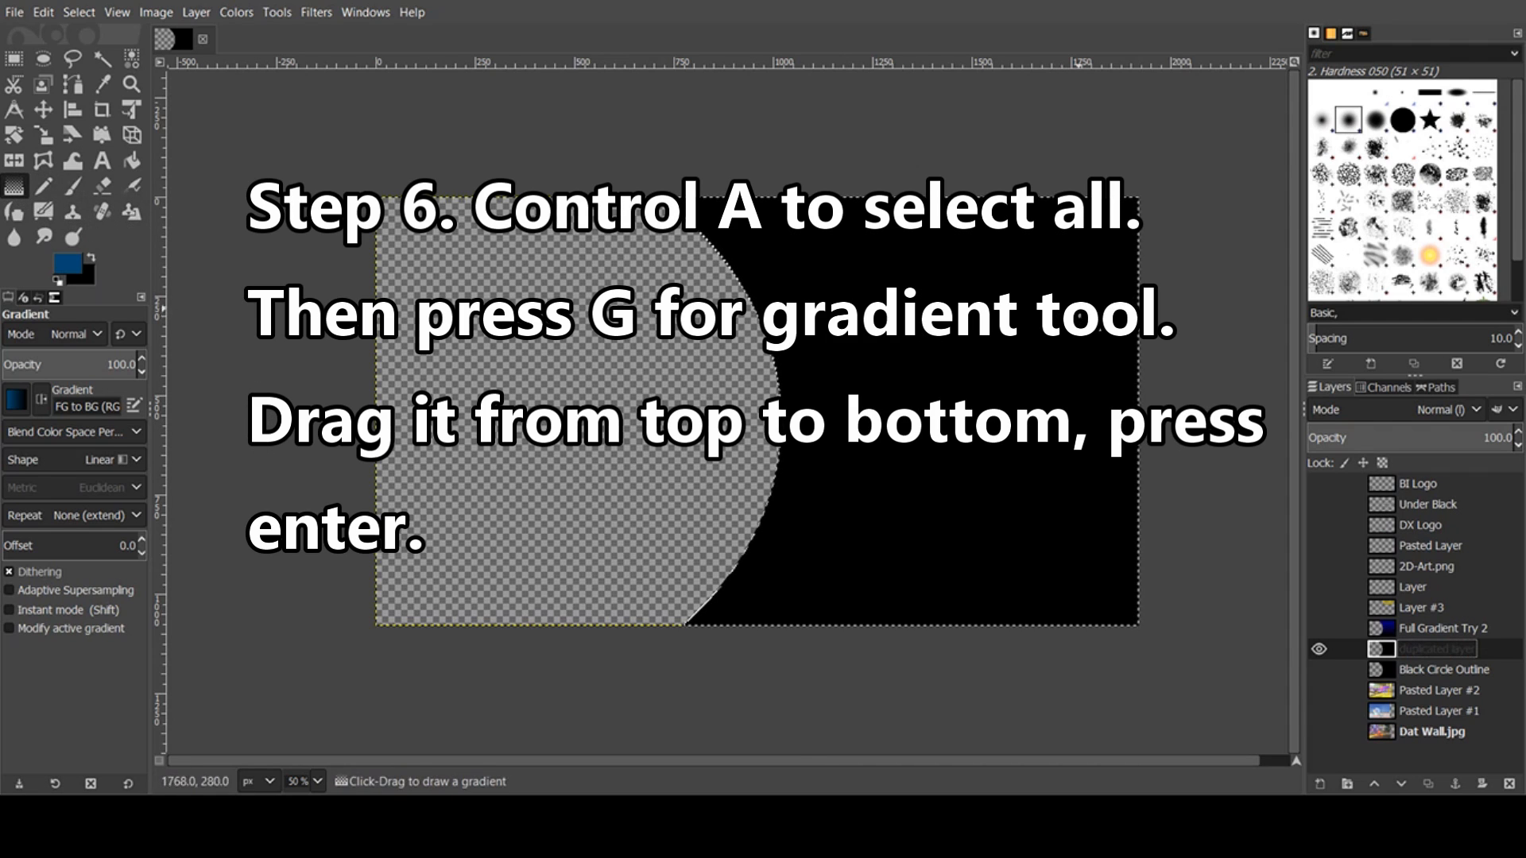
{"action": "left_click_drag", "start_coordinate": [935, 207], "coordinate": [935, 613]}
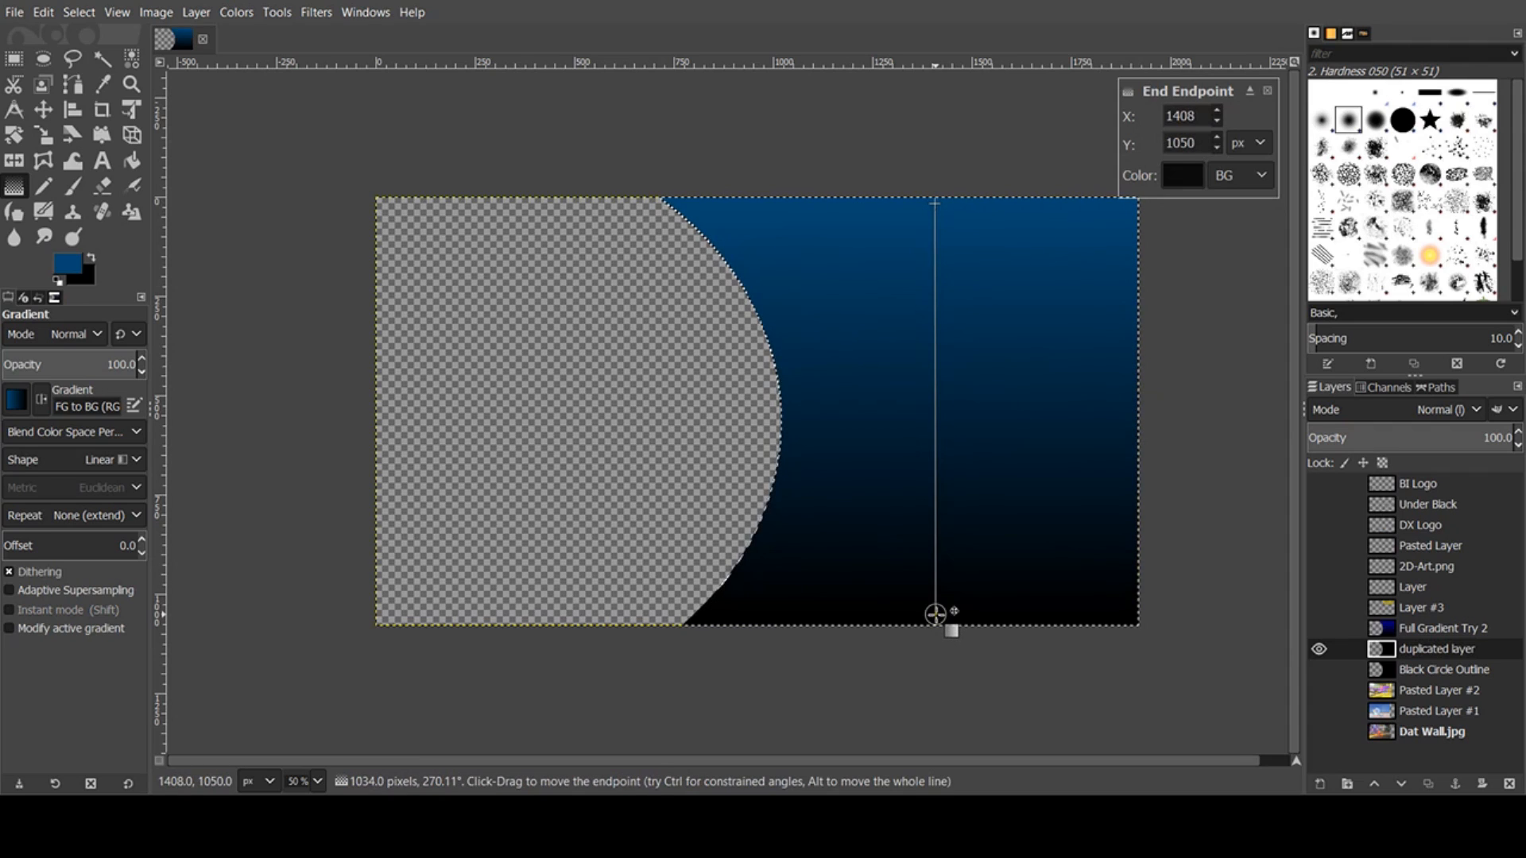
{"action": "key", "text": "Return"}
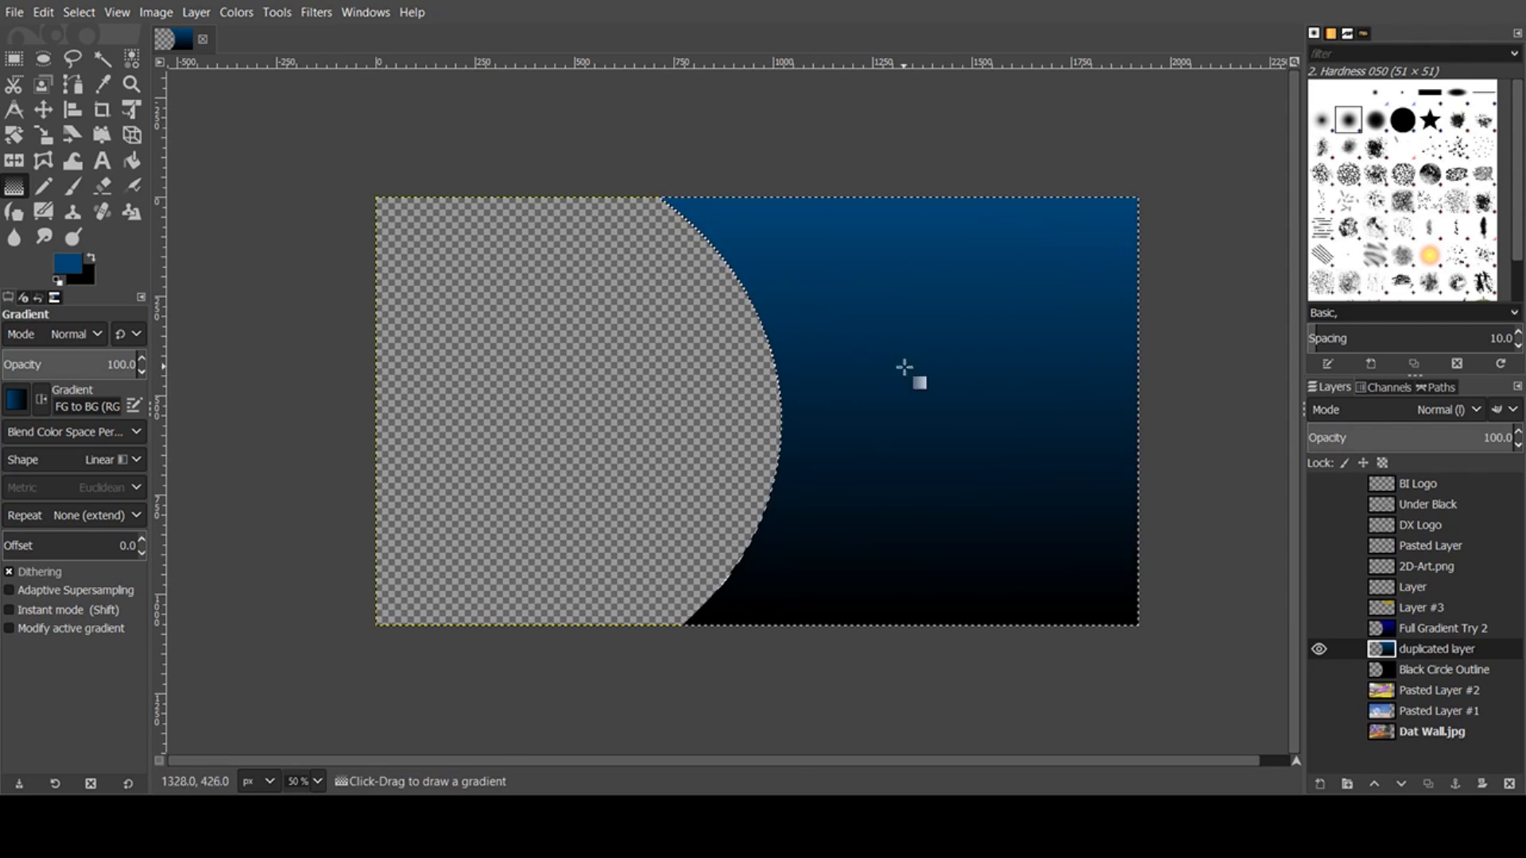
- Show the Black Circle Outline layer and nudge the gradient layer rightward to expose a thin black rim along the arc
{"action": "left_click", "coordinate": [1321, 669]}
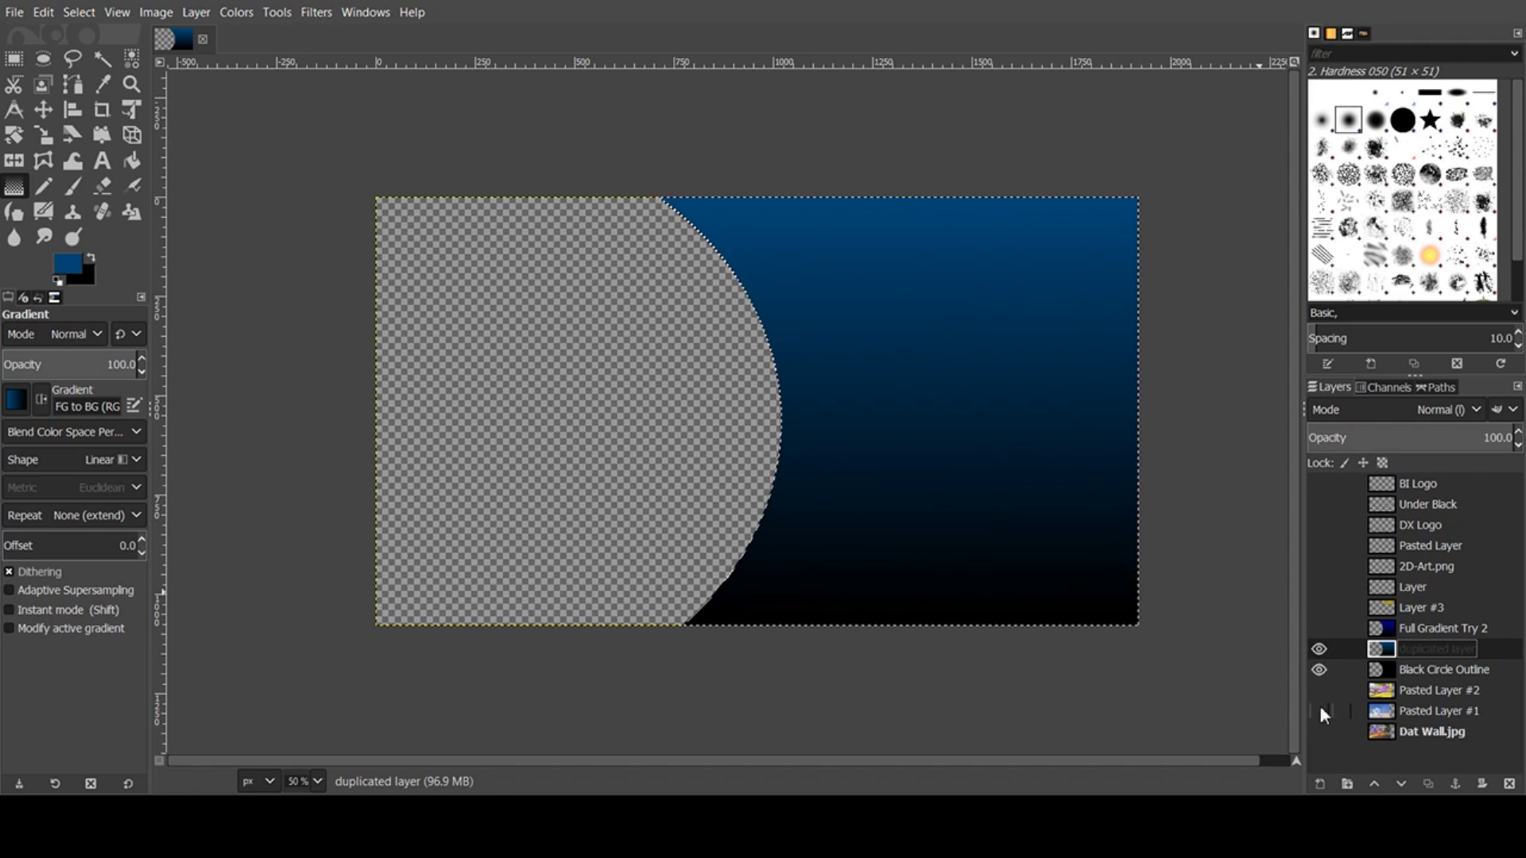
{"action": "left_click", "coordinate": [44, 111]}
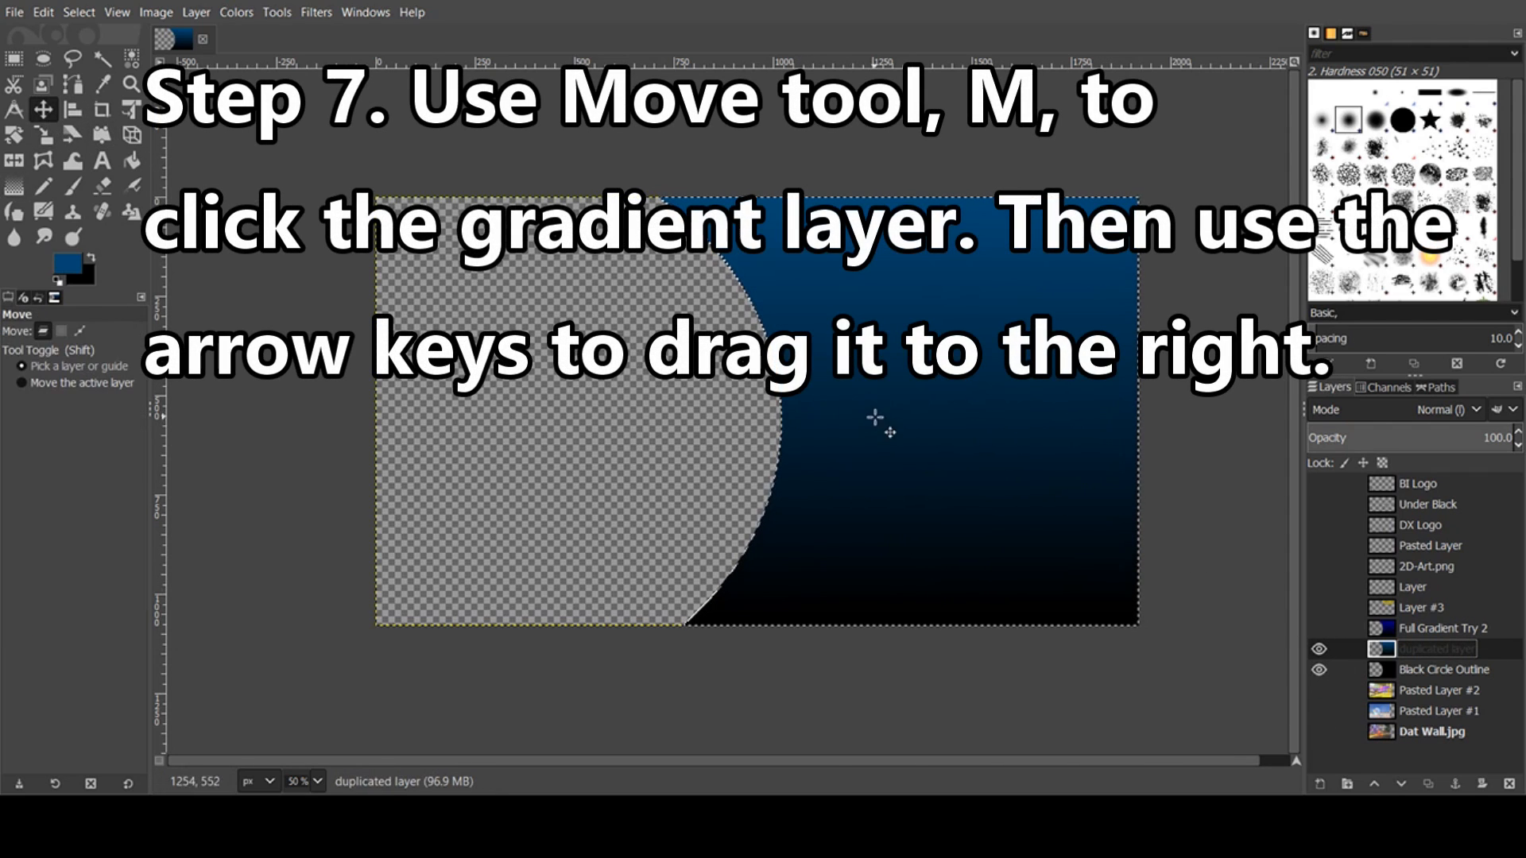
{"action": "key", "text": "ctrl+shift+a"}
{"action": "key", "text": "Right"}
{"action": "key", "text": "Right"}
{"action": "key", "text": "Right"}
{"action": "key", "text": "Right"}
{"action": "key", "text": "Right"}
{"action": "key", "text": "Right"}
{"action": "key", "text": "Right"}
{"action": "key", "text": "Right"}
{"action": "key", "text": "Right"}
{"action": "key", "text": "Right"}
{"action": "key", "text": "Right"}
{"action": "key", "text": "Right"}
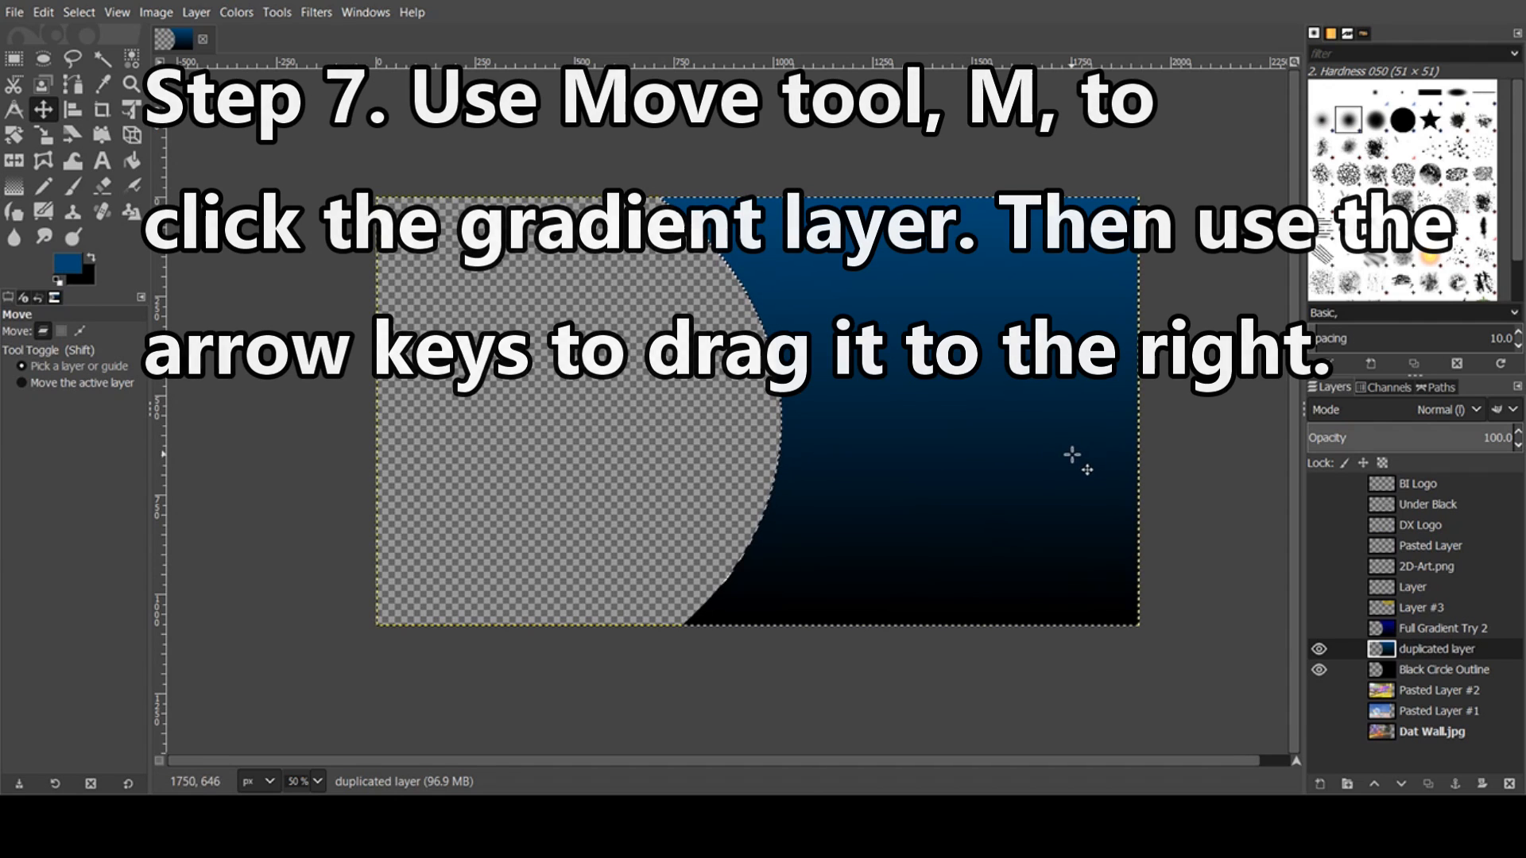
{"action": "key", "text": "Right"}
{"action": "key", "text": "Right"}
{"action": "key", "text": "Right"}
{"action": "key", "text": "Right"}
{"action": "key", "text": "Right"}
{"action": "key", "text": "Right"}
{"action": "key", "text": "Right"}
{"action": "key", "text": "Right"}
{"action": "key", "text": "Right"}
{"action": "key", "text": "Right"}
{"action": "key", "text": "Right"}
{"action": "key", "text": "Right"}
{"action": "key", "text": "Right"}
{"action": "key", "text": "Right"}
{"action": "key", "text": "Right"}
{"action": "key", "text": "Right"}
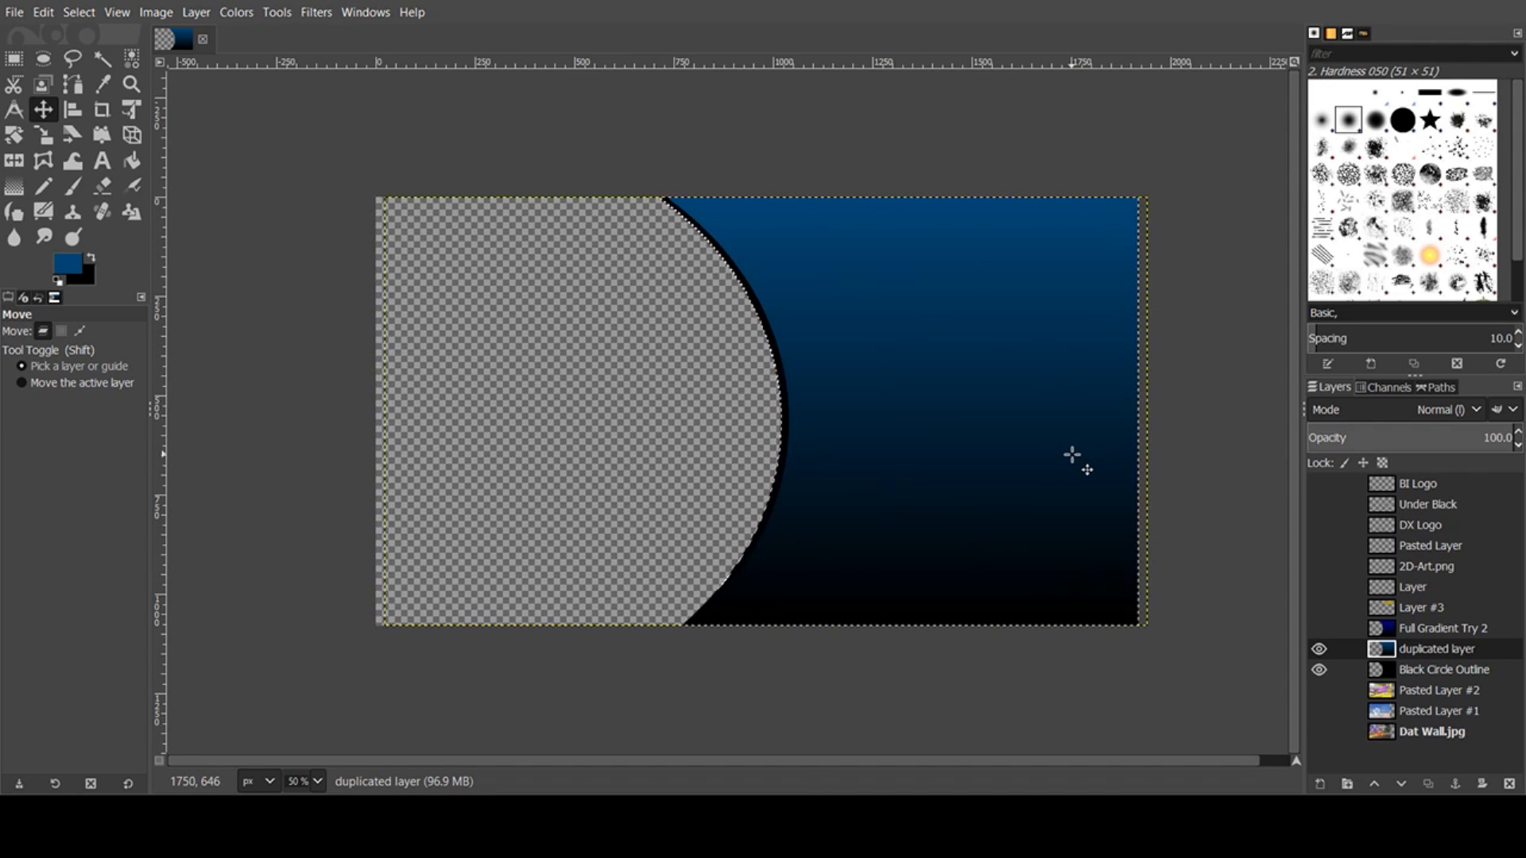
{"action": "key", "text": "Left"}
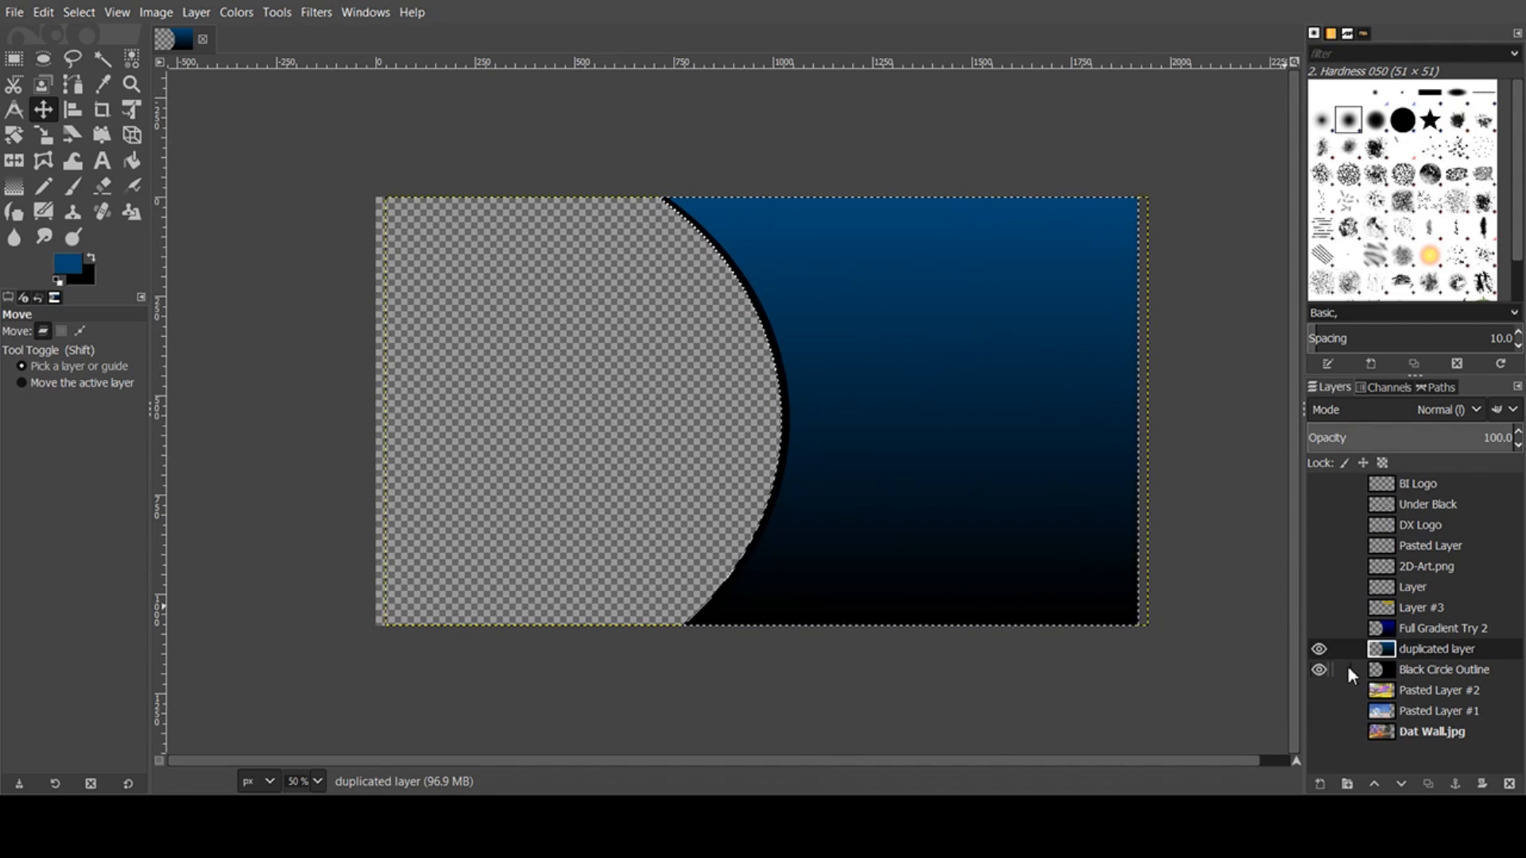
- Show the Pasted Layer #2 screenshot and the title on Layer #3 together with the new gradient
{"action": "left_click", "coordinate": [1320, 628]}
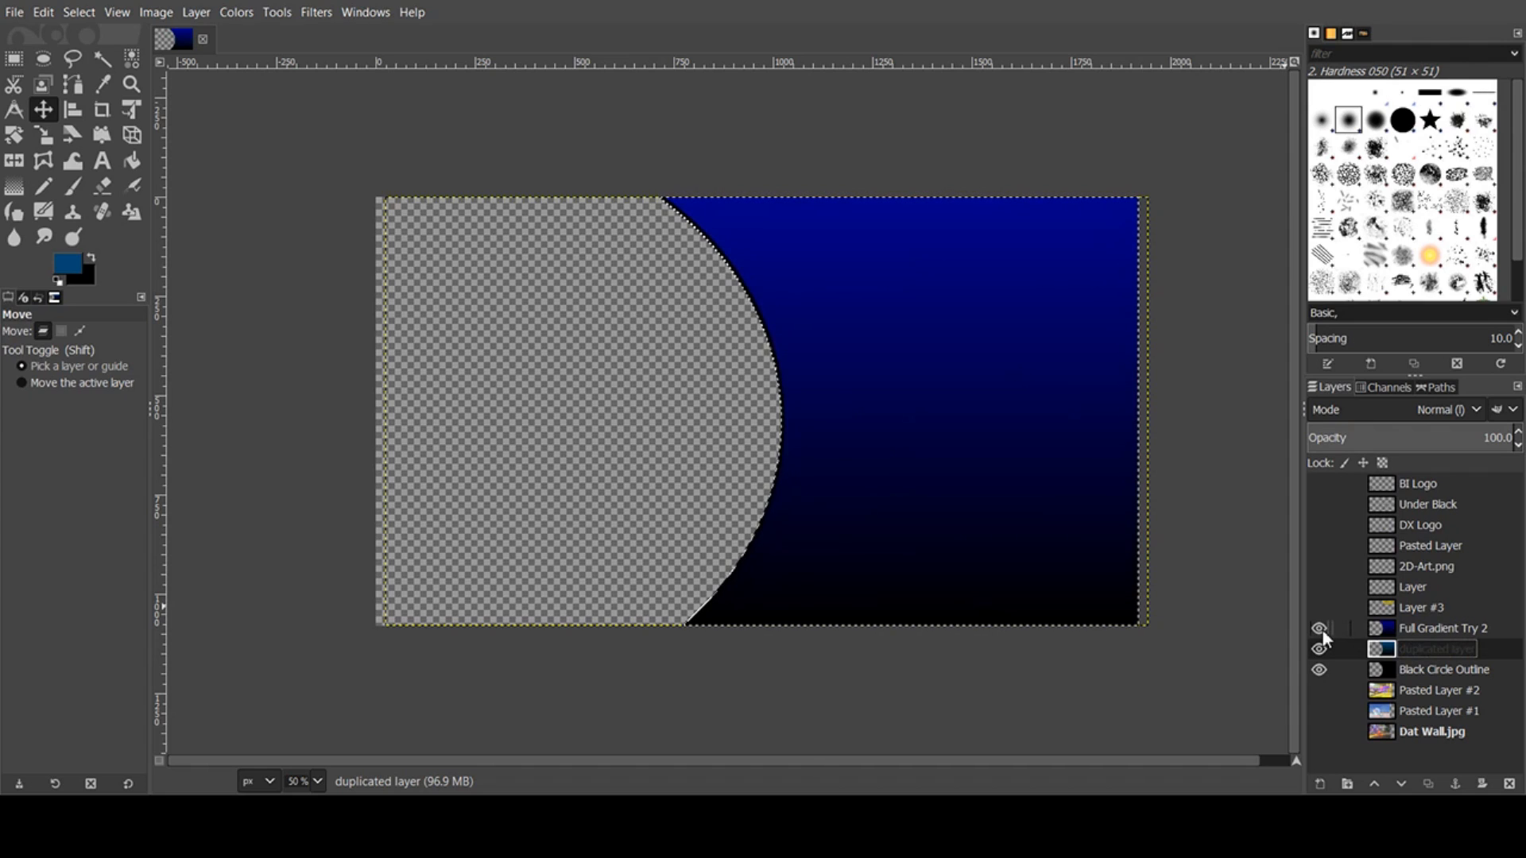
{"action": "left_click", "coordinate": [1320, 627]}
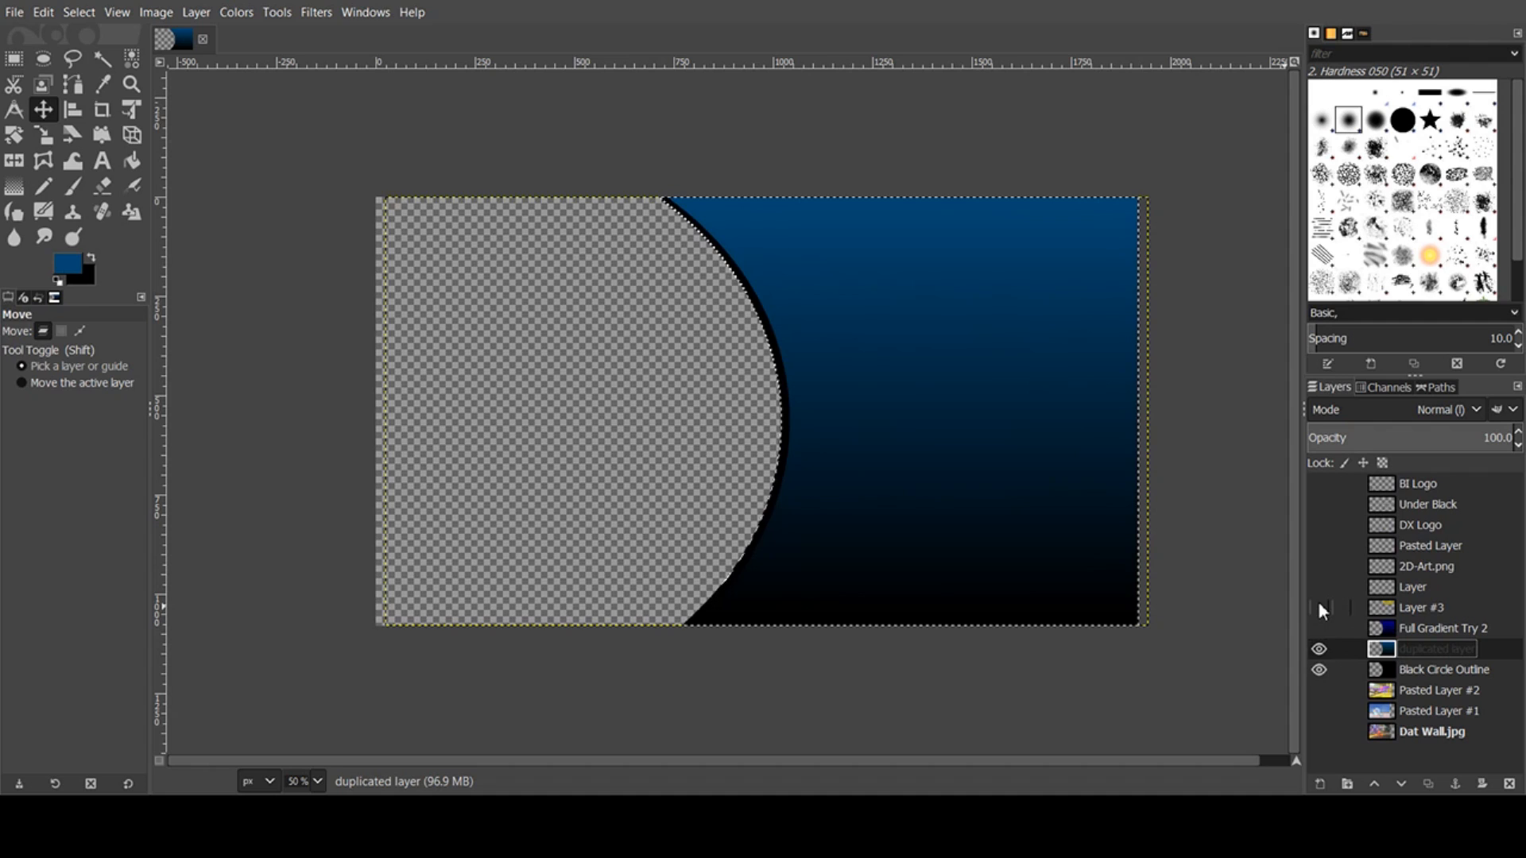
{"action": "left_click", "coordinate": [1321, 691]}
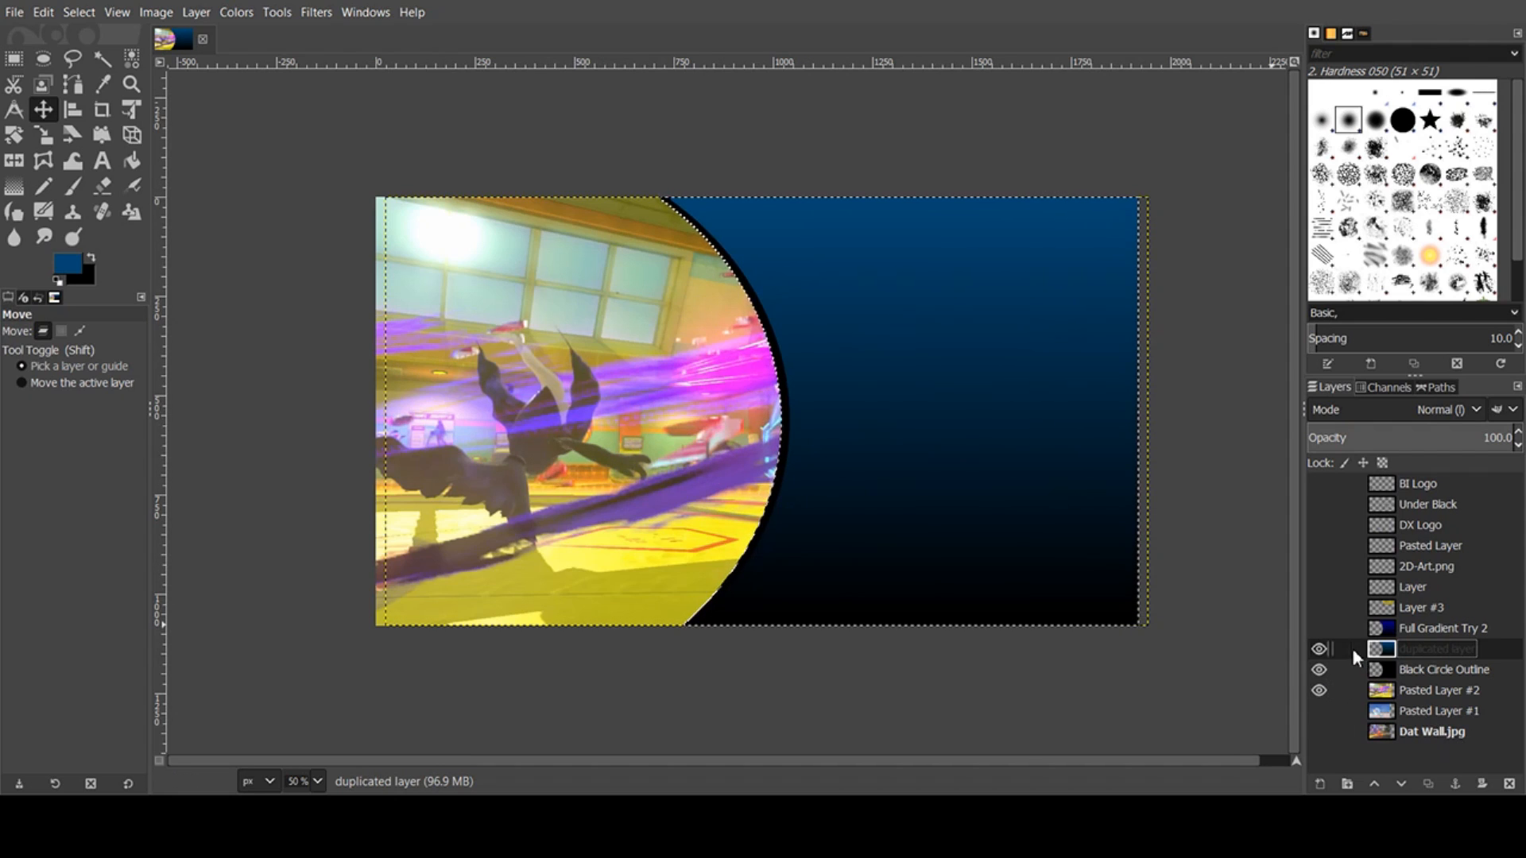
{"action": "left_click", "coordinate": [1321, 608]}
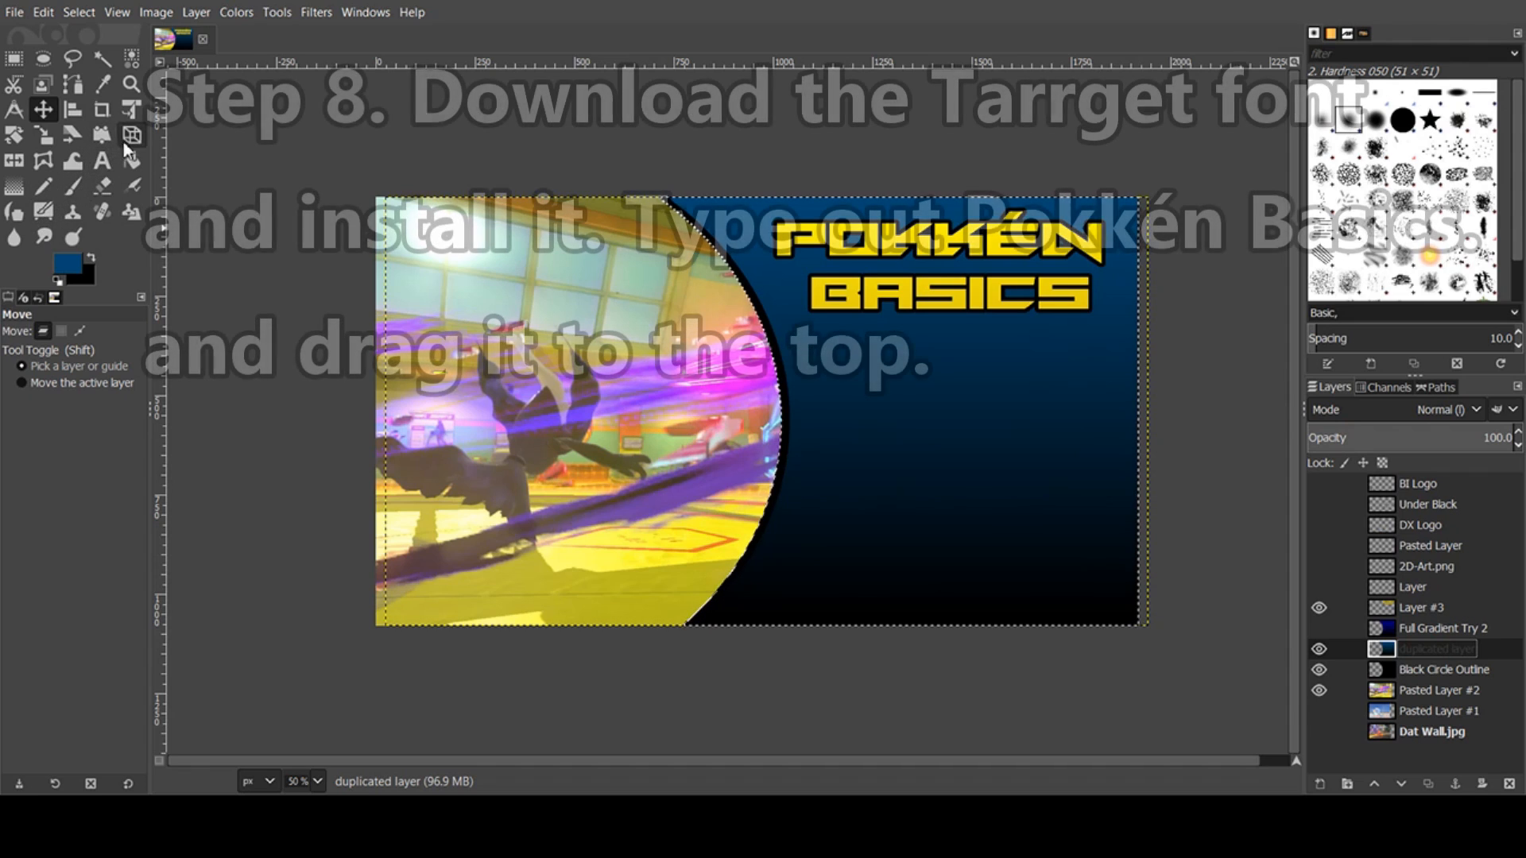
- Add the two-line text "pokkEn" and "basics" in the Tarrget font at 140 px below the existing title
{"action": "left_click", "coordinate": [103, 160]}
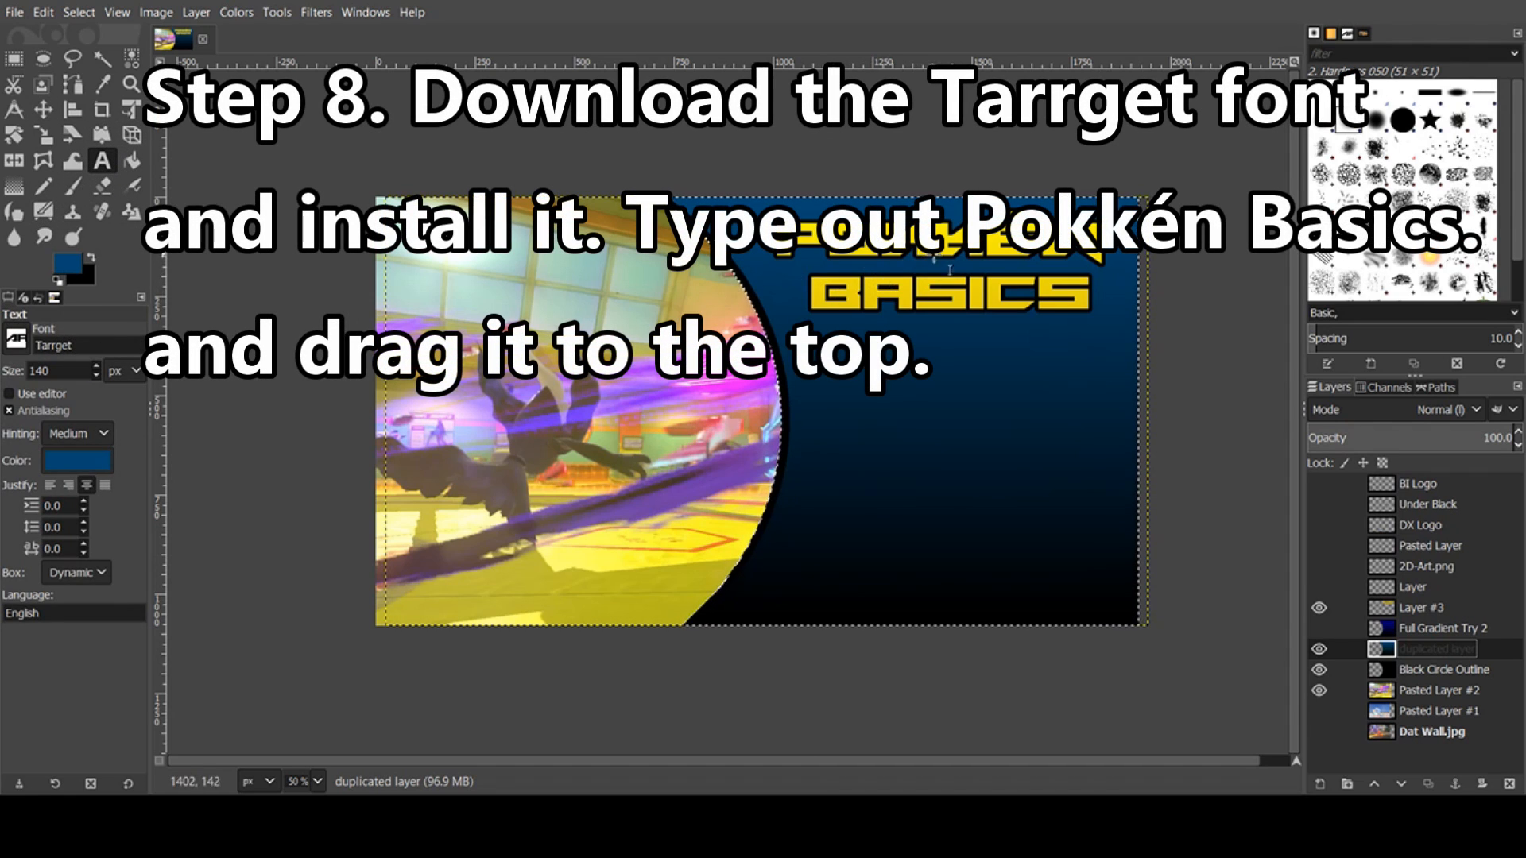
{"action": "left_click", "coordinate": [826, 386]}
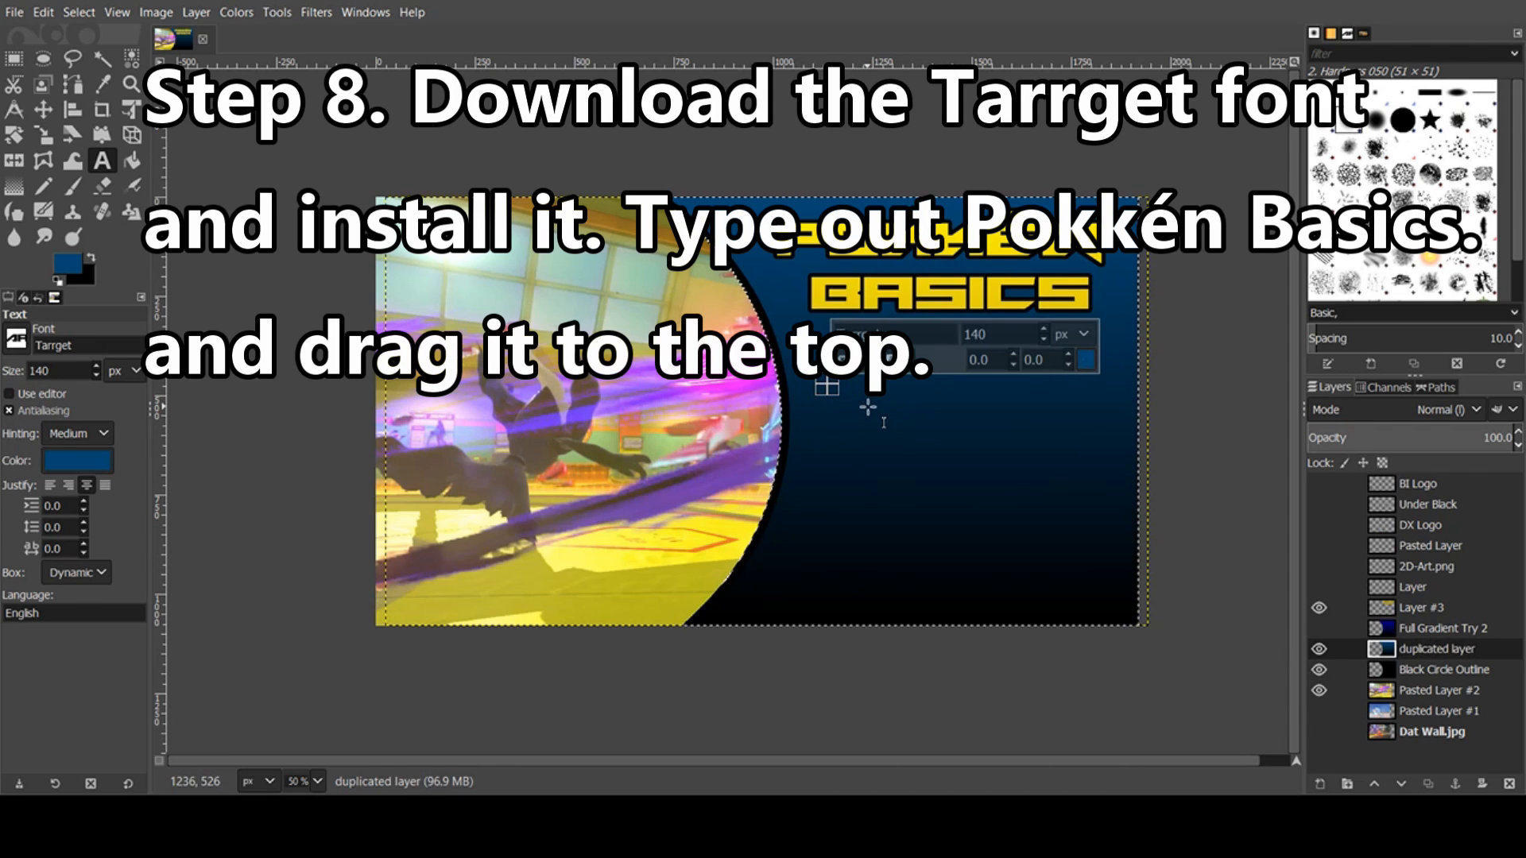
{"action": "type", "text": "pokk"}
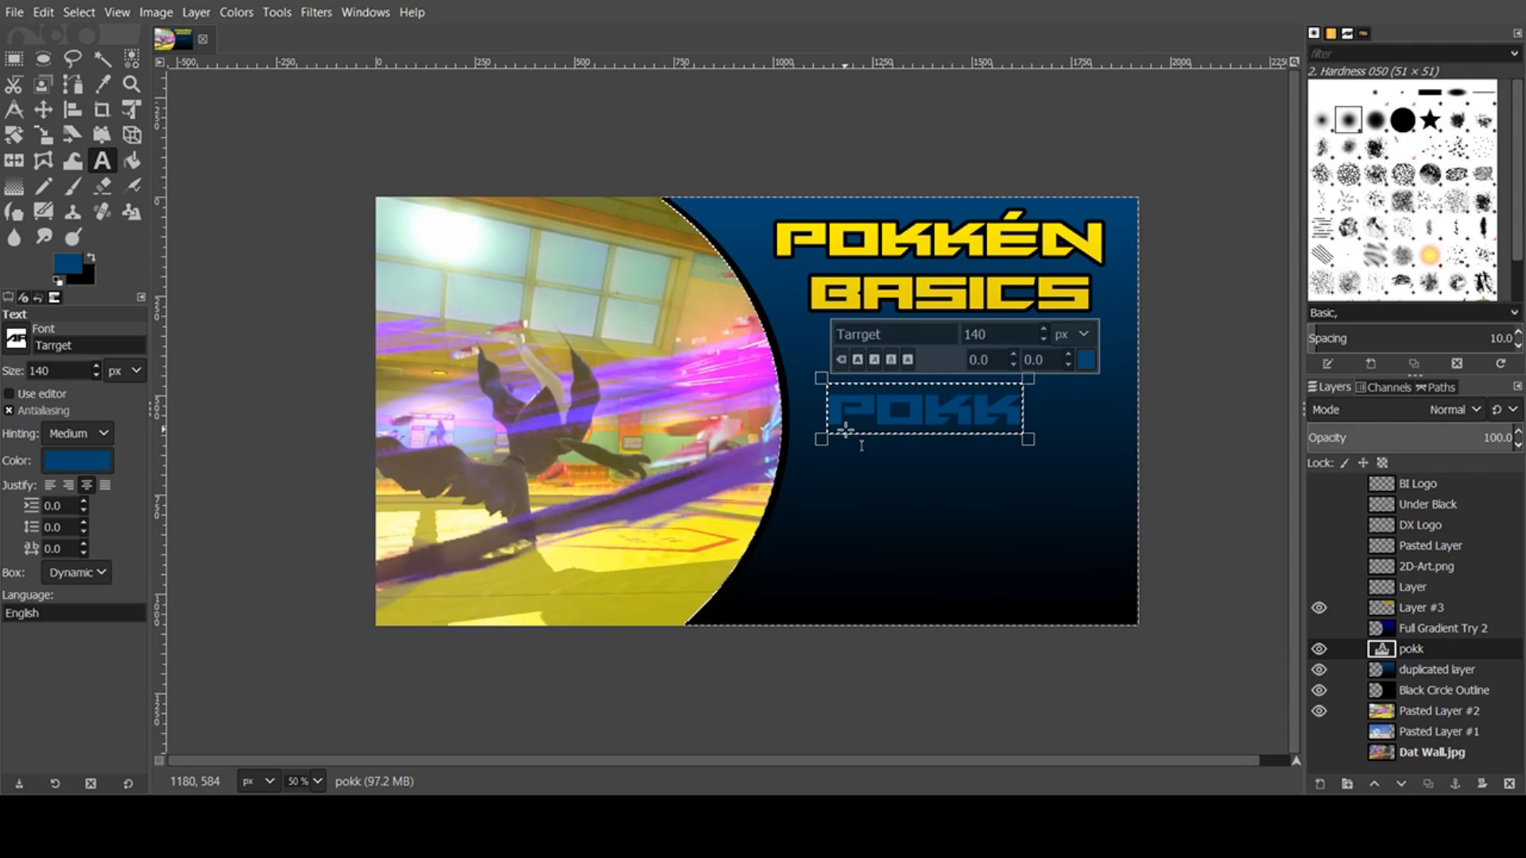
{"action": "type", "text": "En"}
{"action": "key", "text": "Return"}
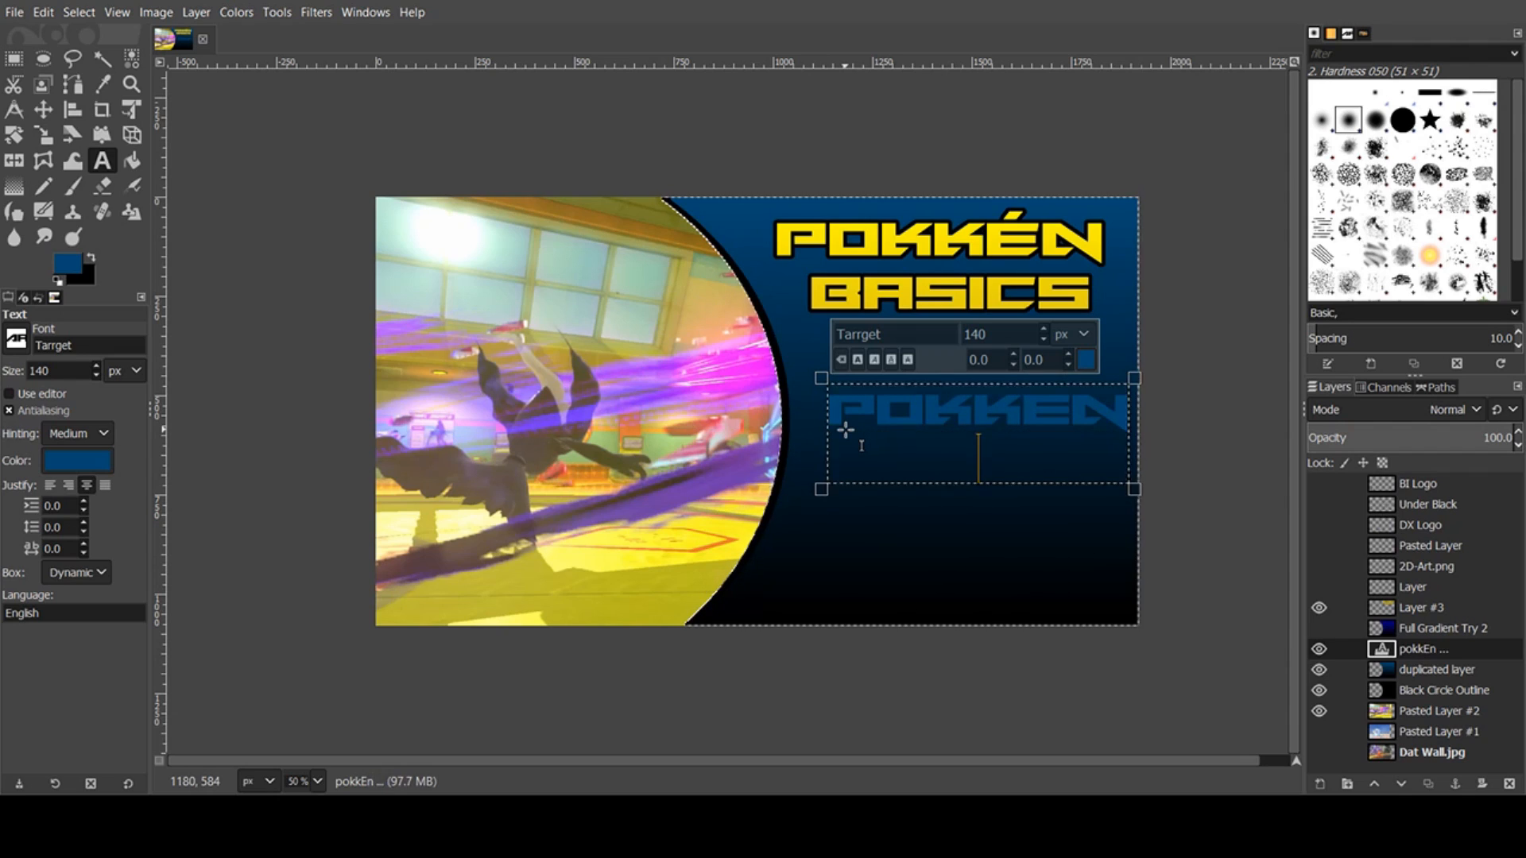
{"action": "type", "text": "basics"}
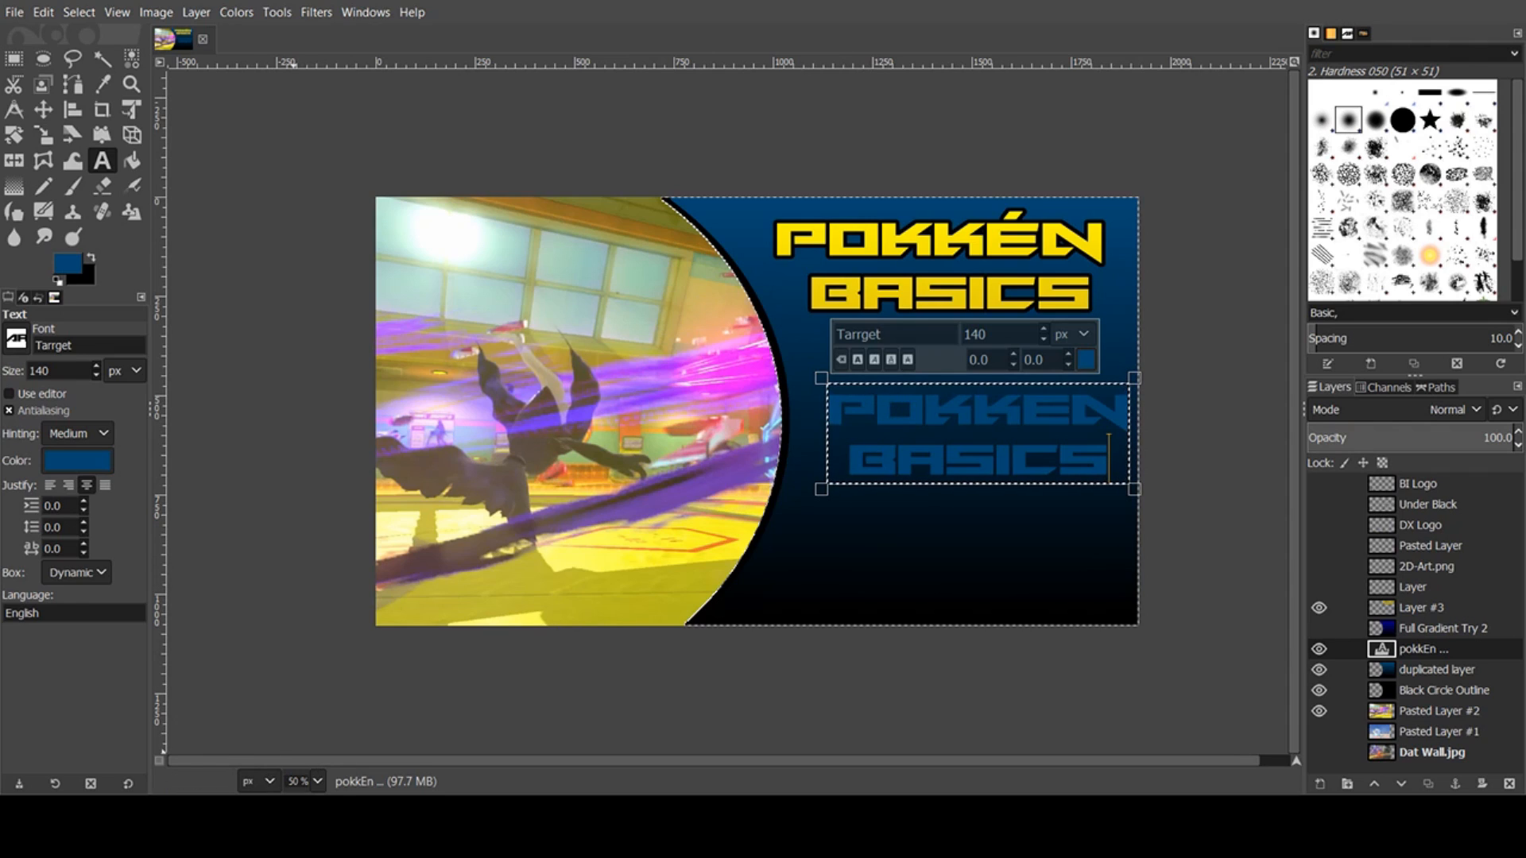
- Replace the "E" in the new "pokkEn" title text with "é"
{"action": "left_click", "coordinate": [1067, 421]}
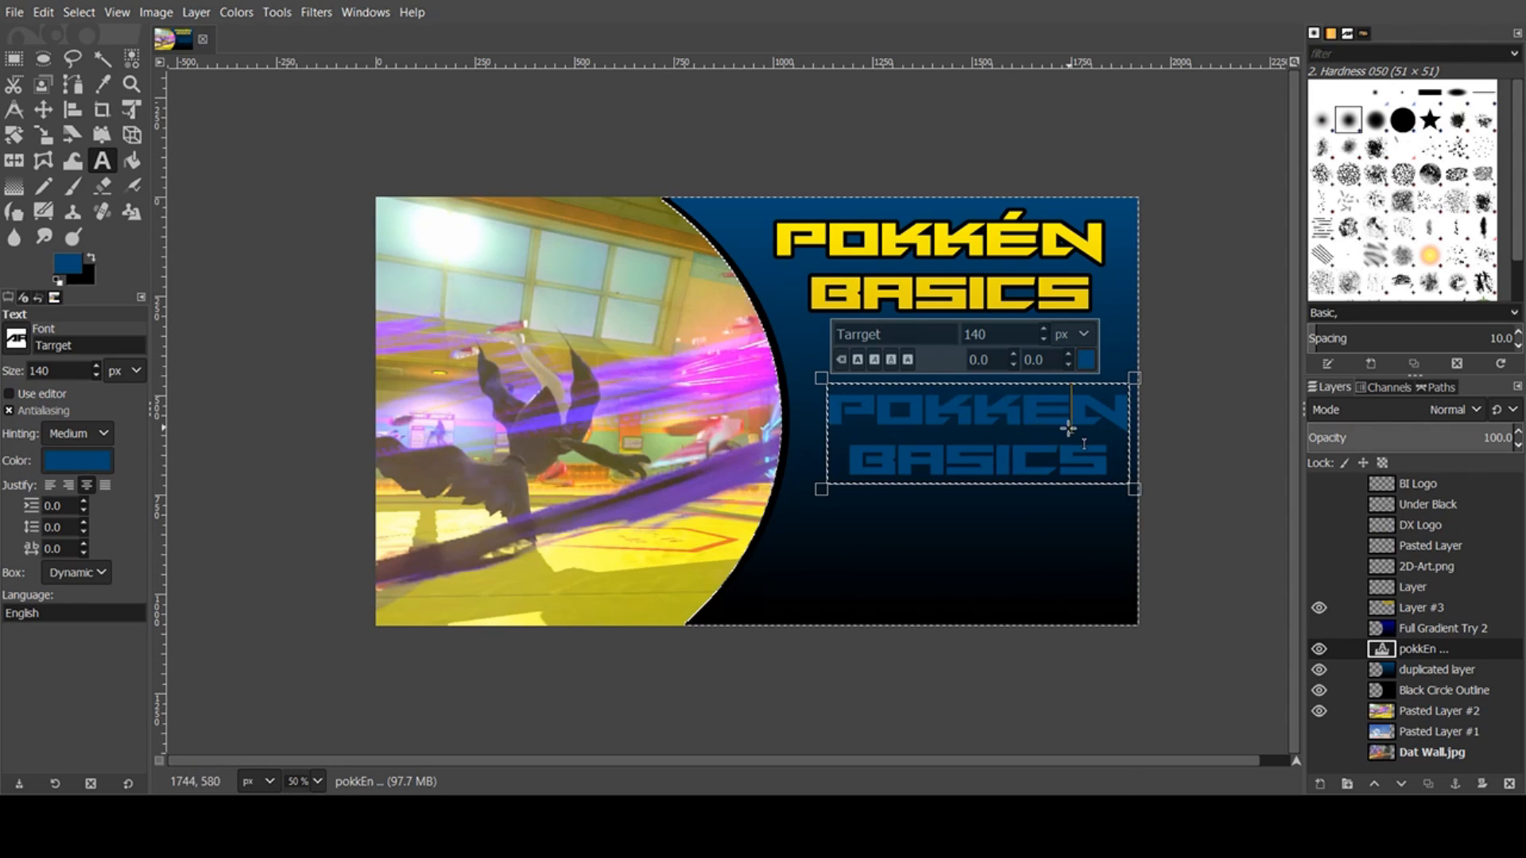
{"action": "key", "text": "BackSpace"}
{"action": "type", "text": "é"}
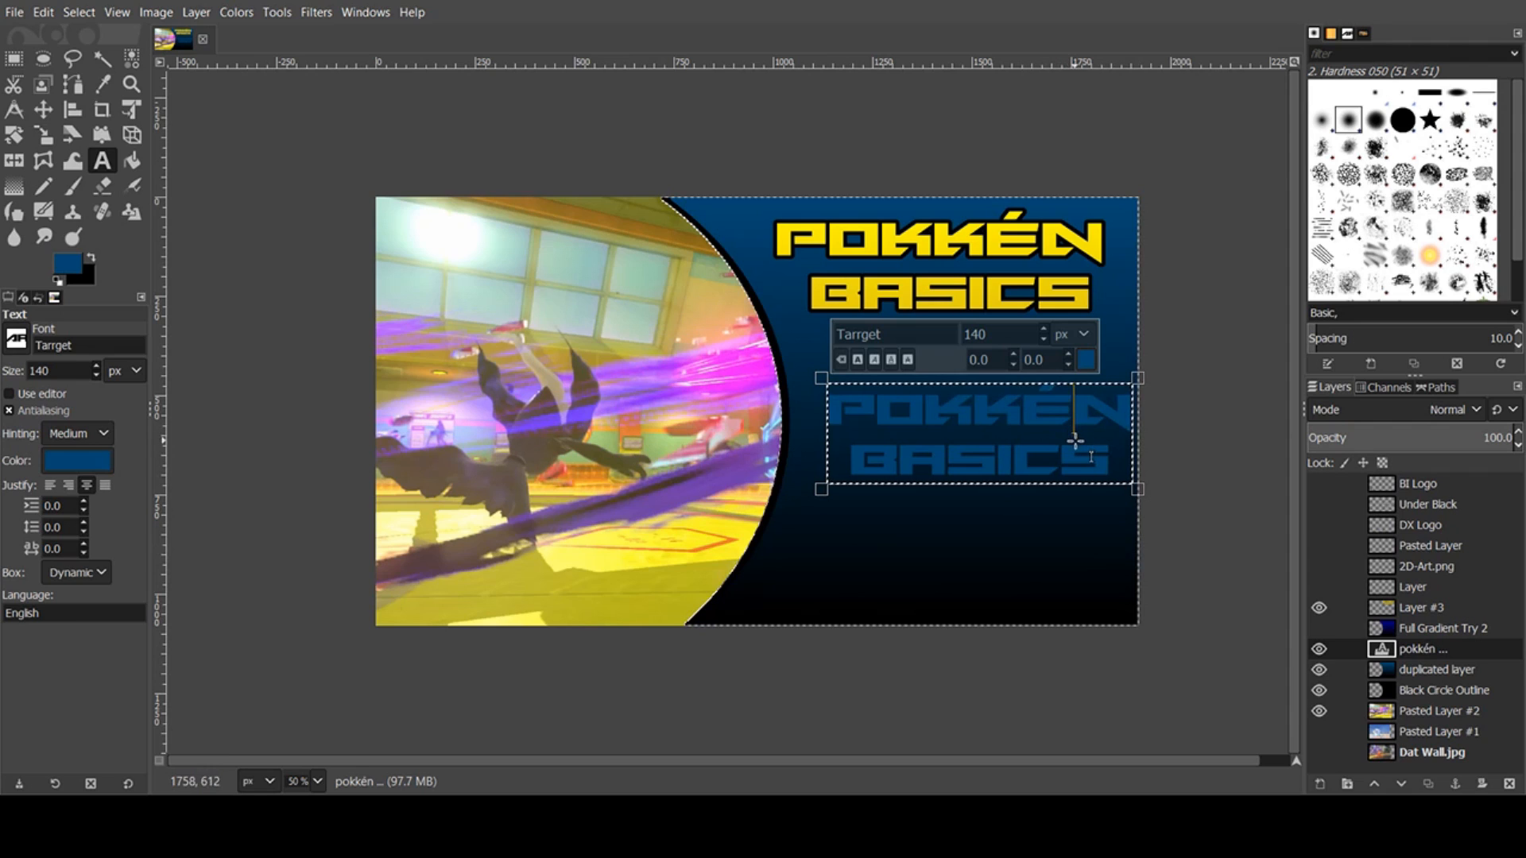
{"action": "left_click", "coordinate": [1107, 470]}
{"action": "key", "text": "ctrl+a"}
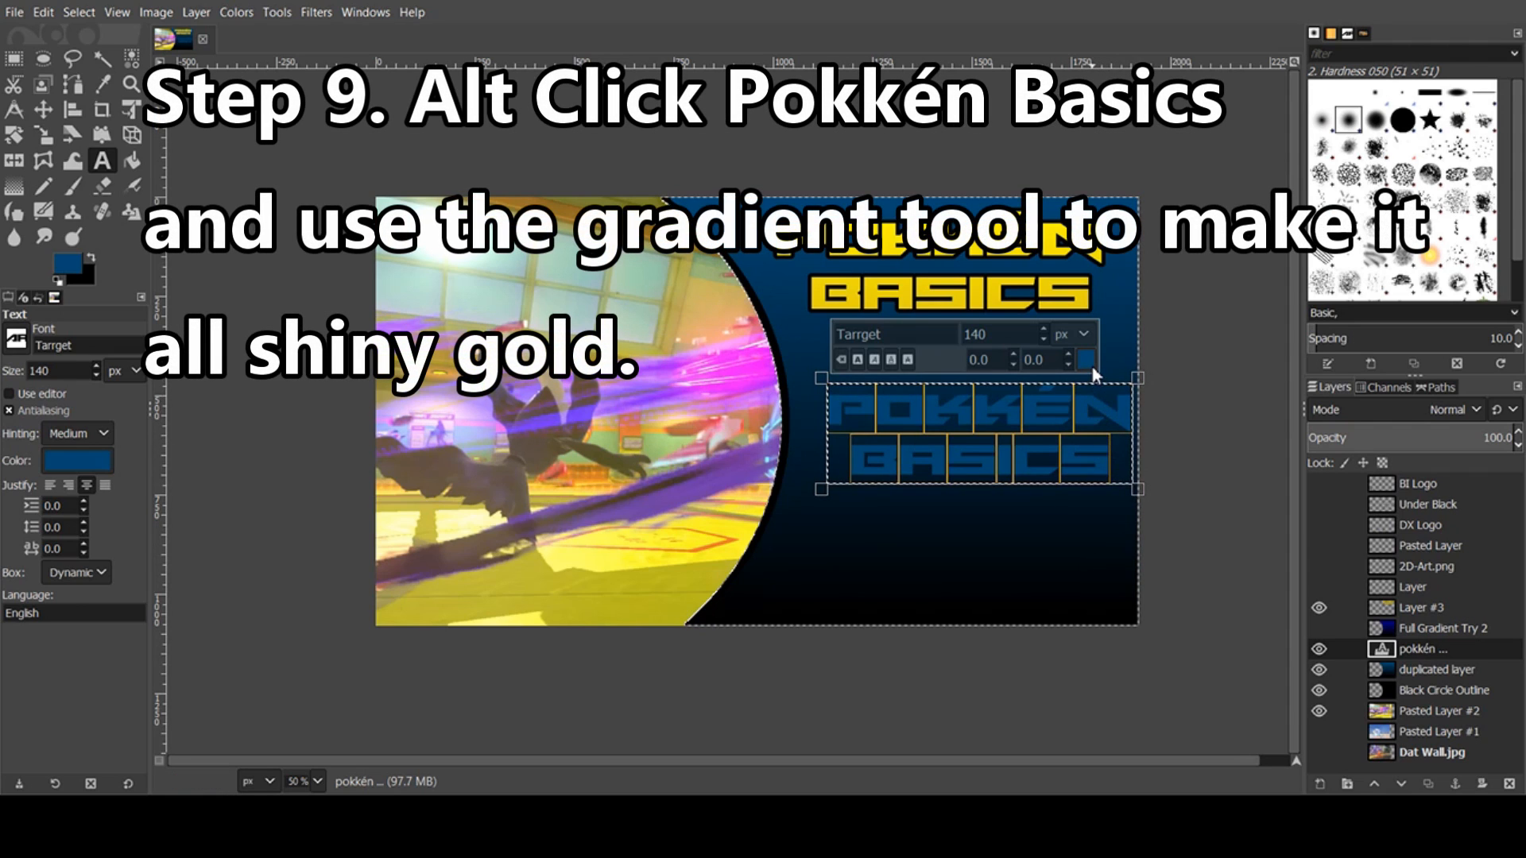
{"action": "left_click", "coordinate": [1075, 423]}
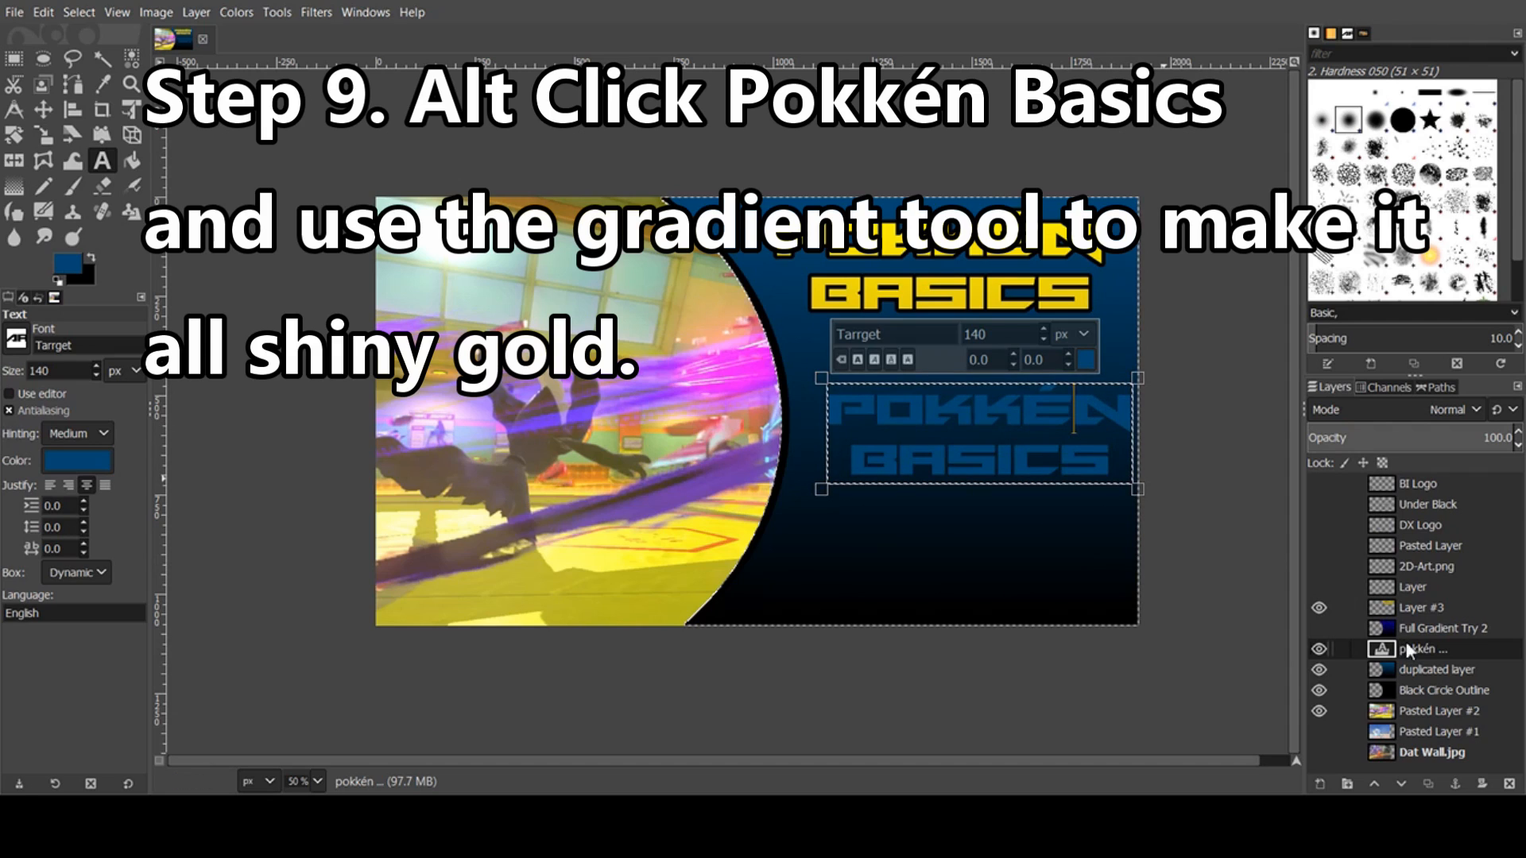
- Select the letter shapes of the pokkén text layer and fill them with a vertical yellow-to-gold linear gradient about 220 px long
{"action": "double_click", "coordinate": [1422, 649]}
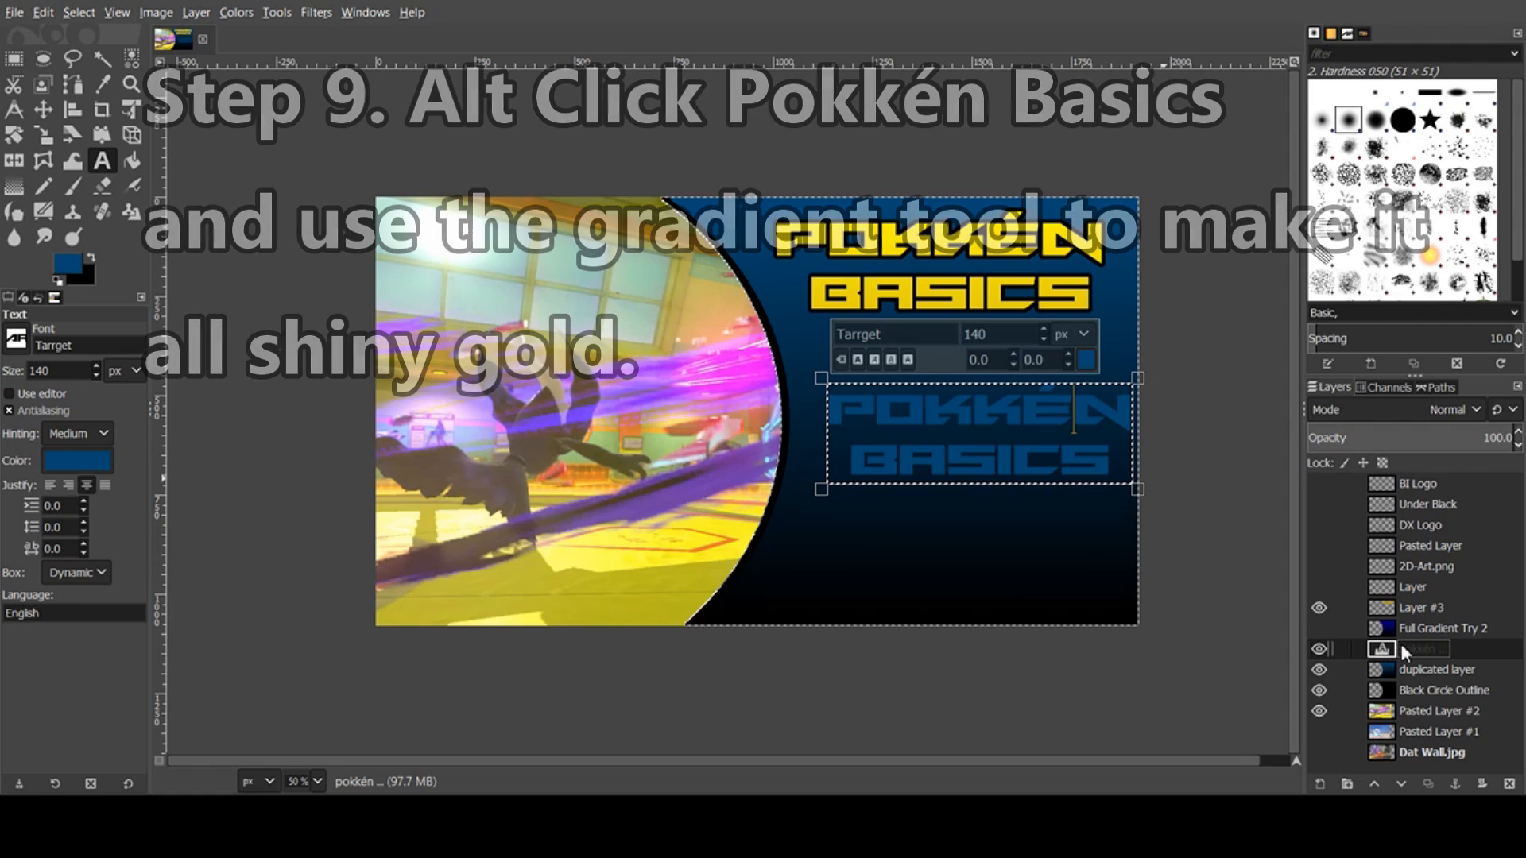
{"action": "left_click", "coordinate": [1387, 650], "text": "alt"}
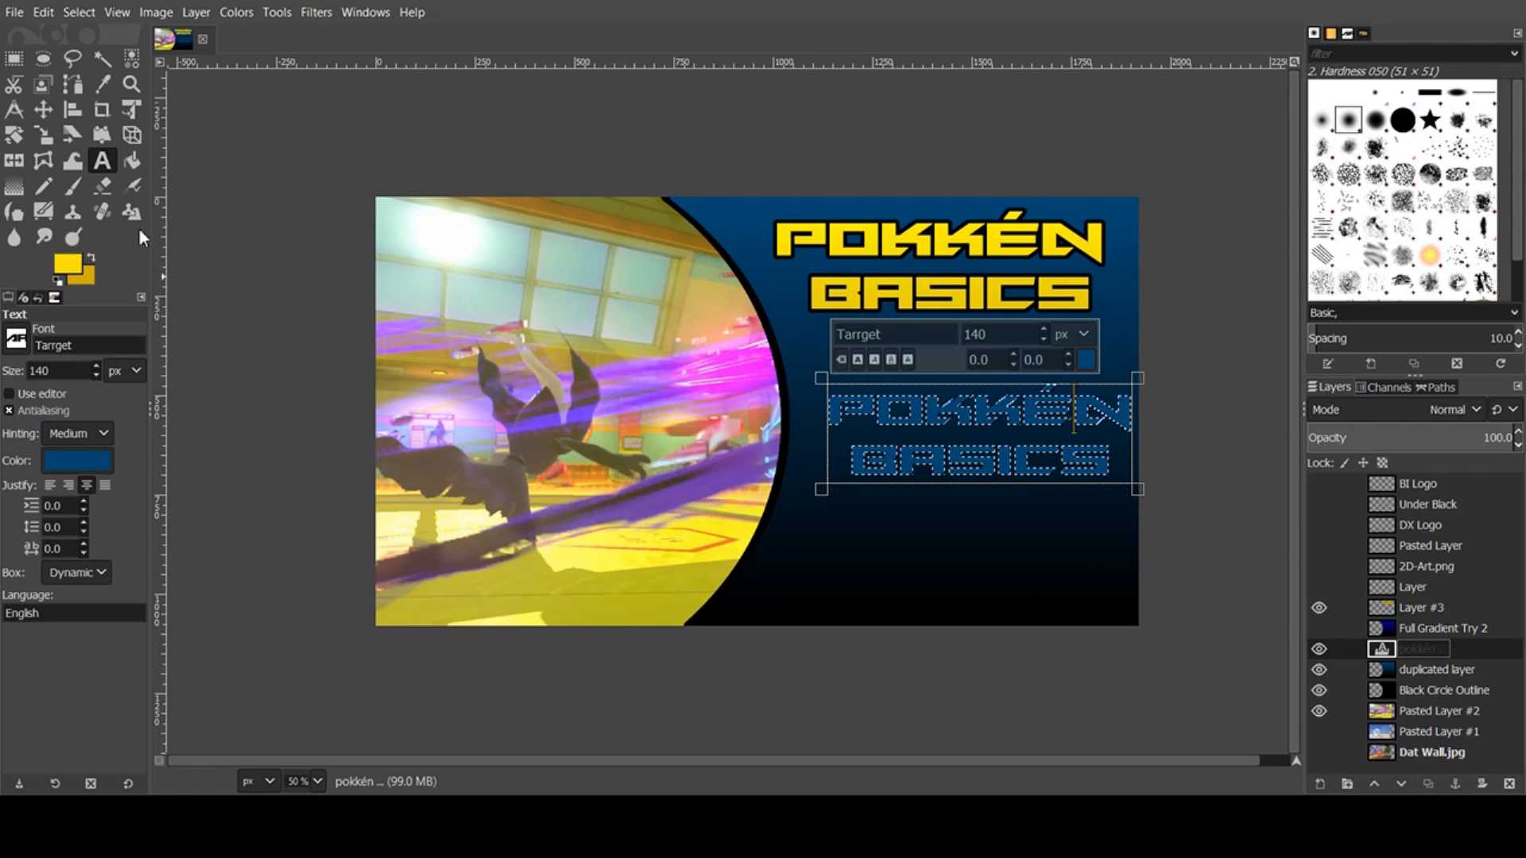
{"action": "key", "text": "g"}
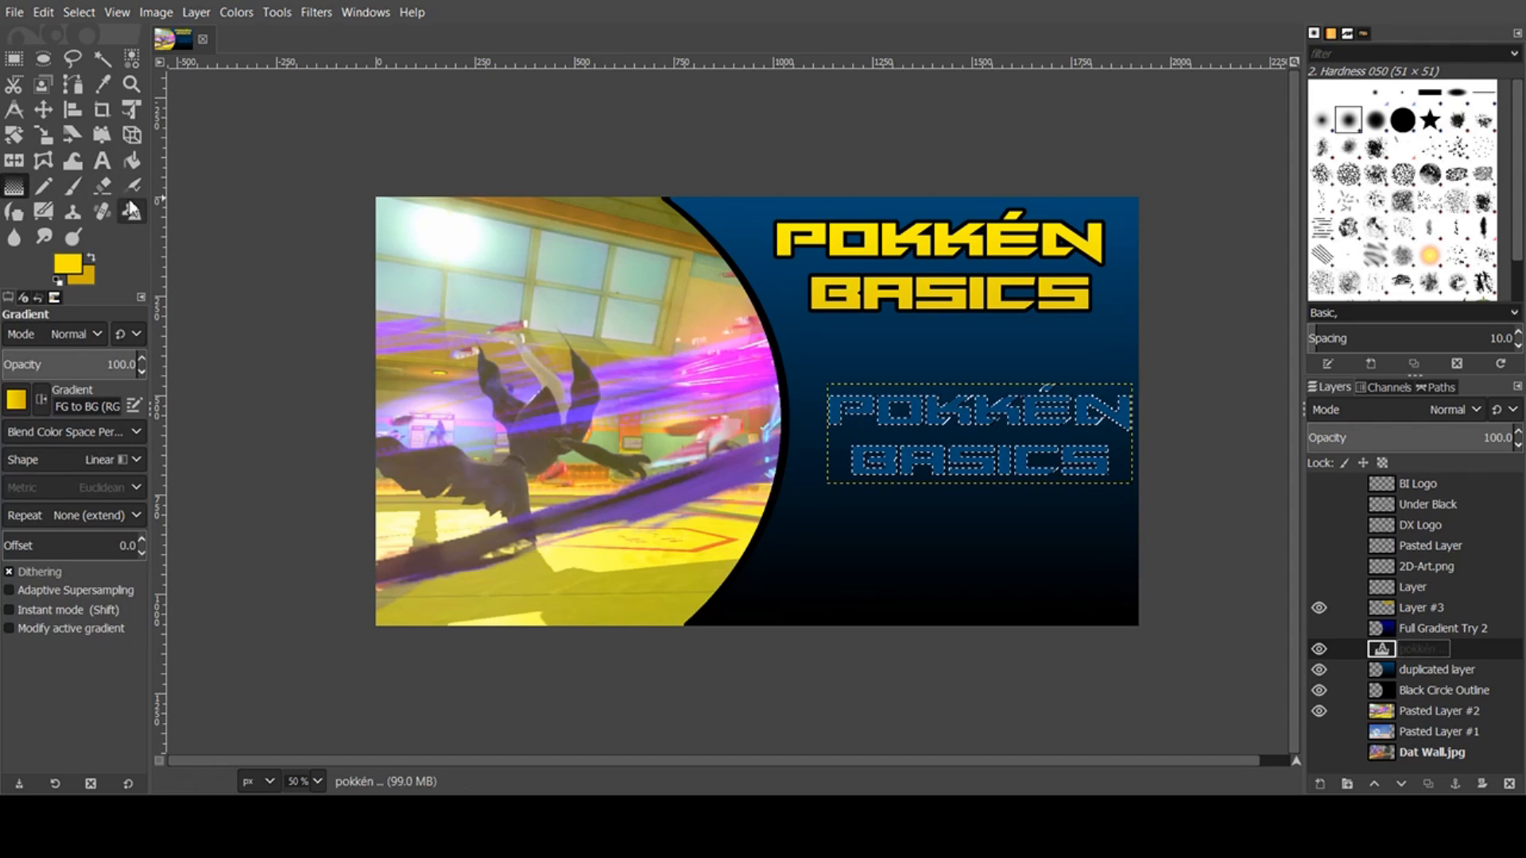
{"action": "left_click_drag", "start_coordinate": [981, 395], "coordinate": [985, 483]}
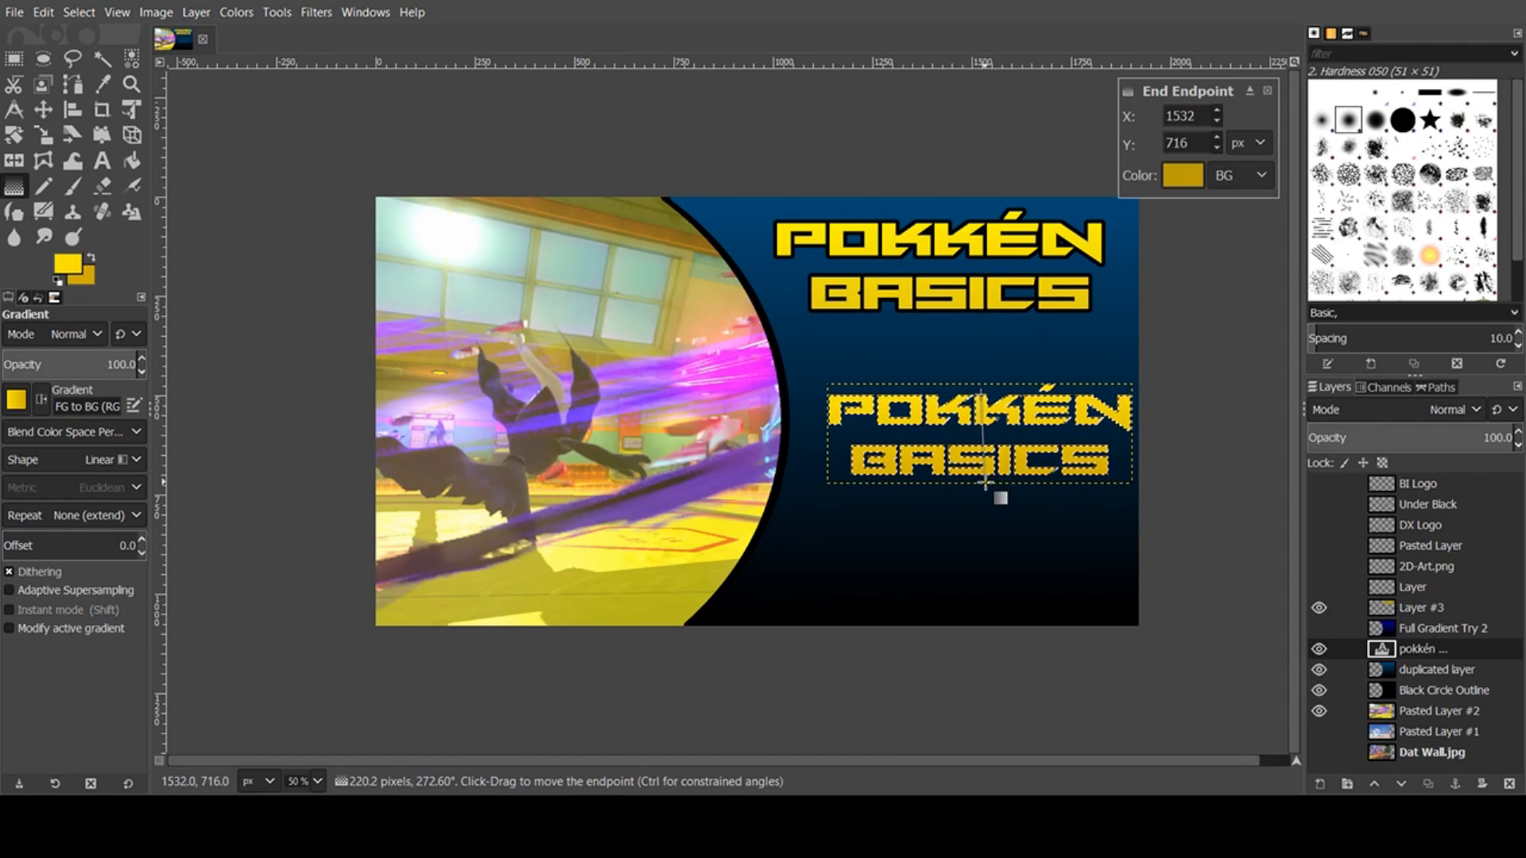
{"action": "key", "text": "Return"}
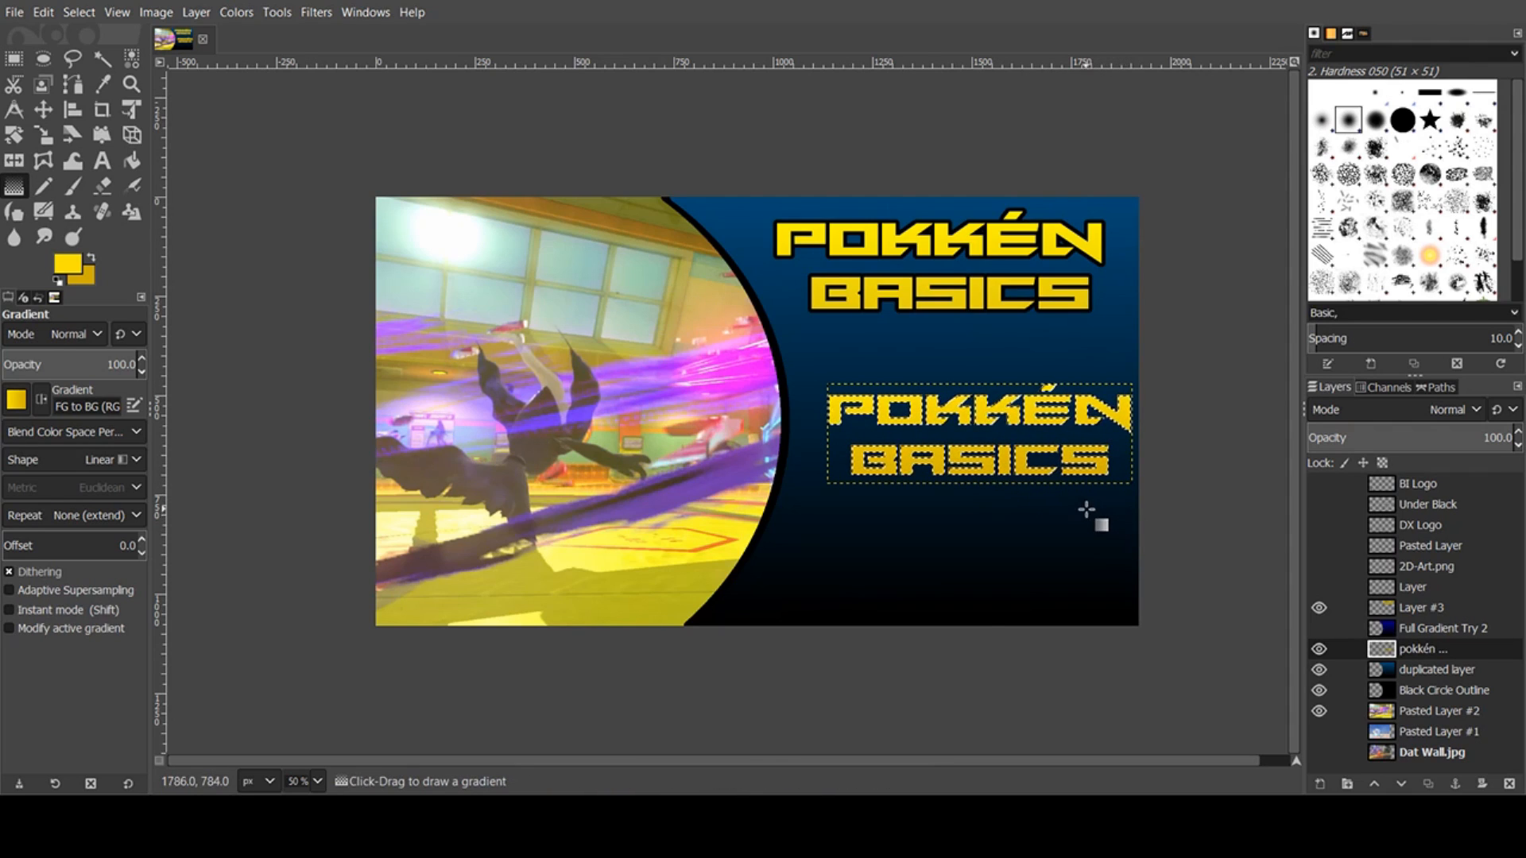
- Grow the letter selection and place a new transparent layer named "under pokken basics" beneath the pokkén text layer
{"action": "left_click", "coordinate": [13, 15]}
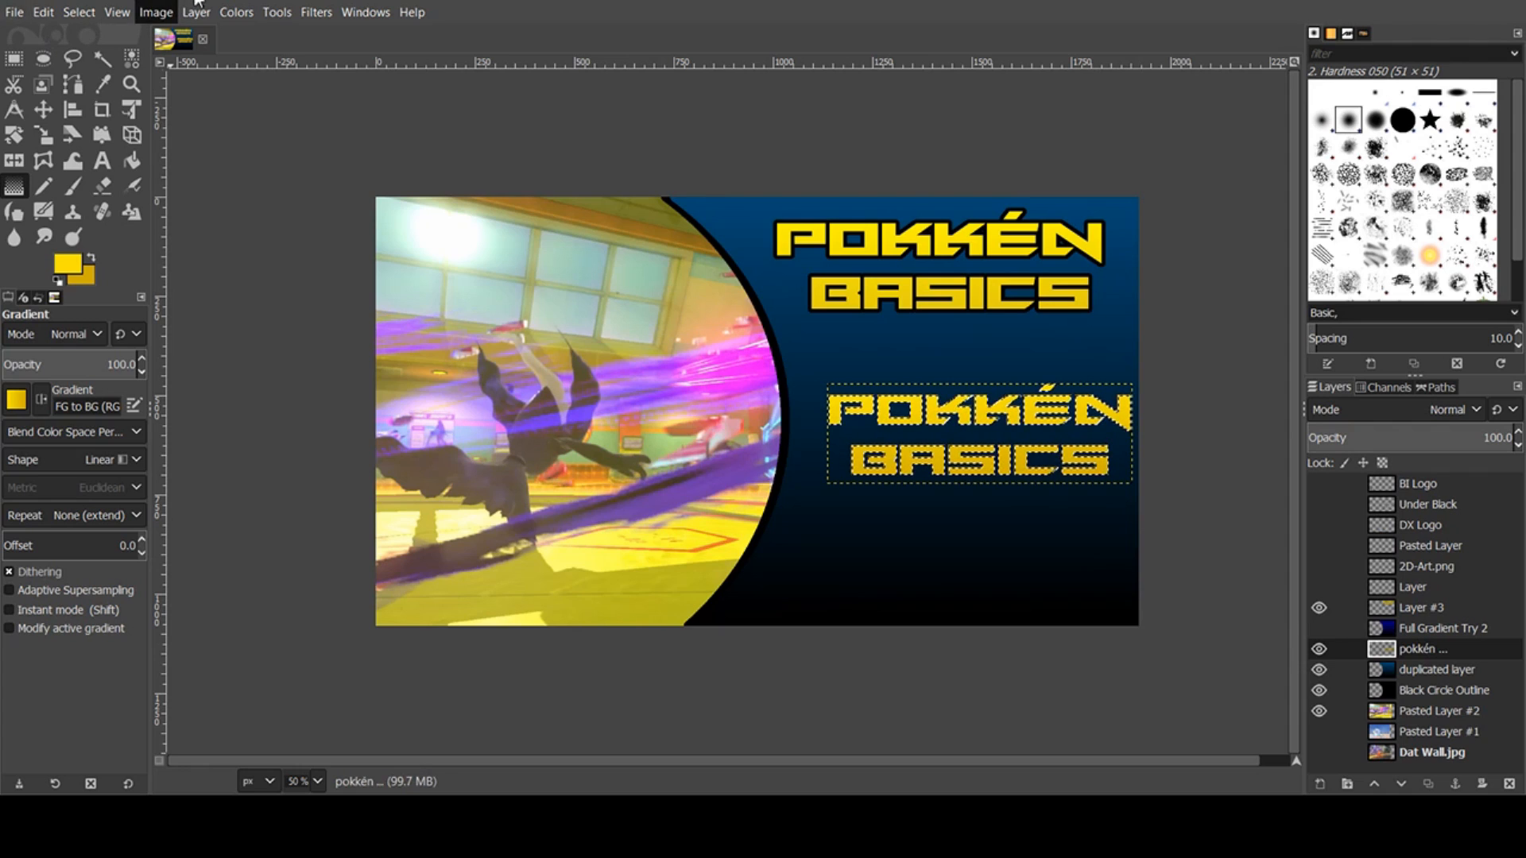
{"action": "left_click", "coordinate": [89, 13]}
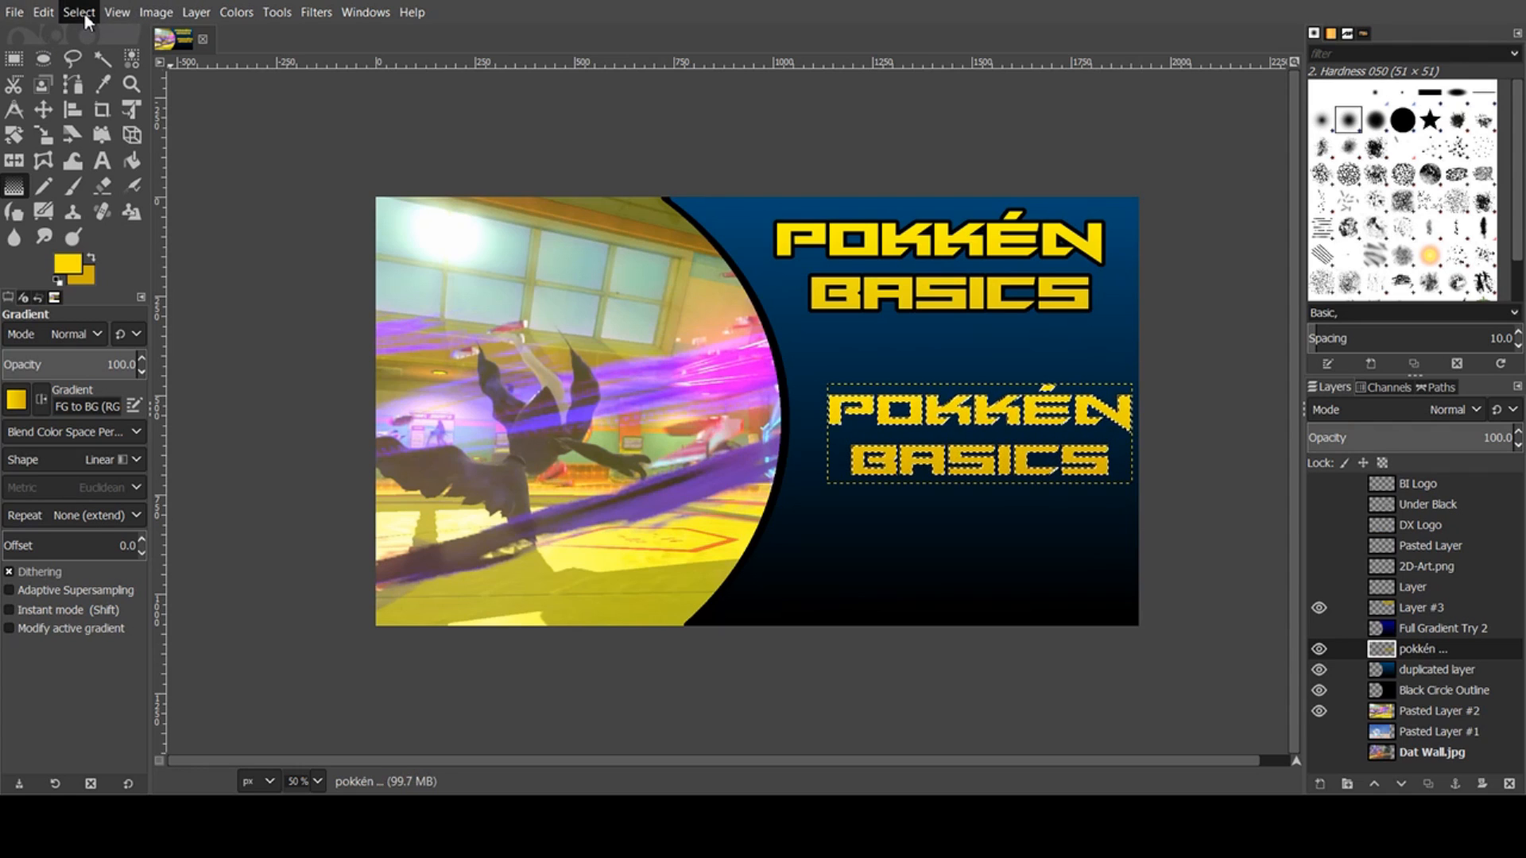
{"action": "left_click", "coordinate": [127, 275]}
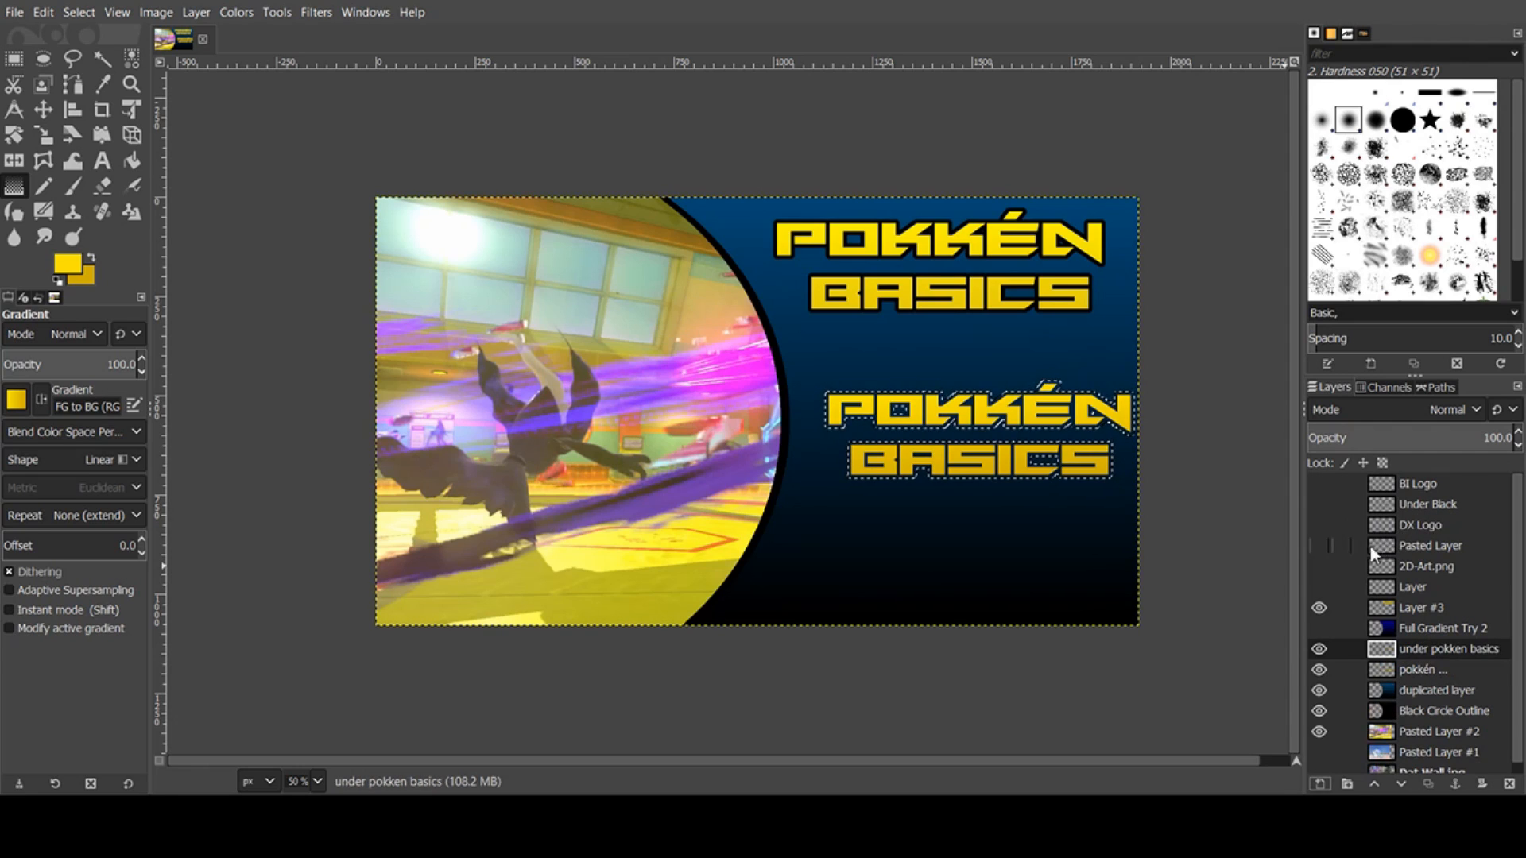
{"action": "left_click_drag", "start_coordinate": [1466, 650], "coordinate": [1472, 690]}
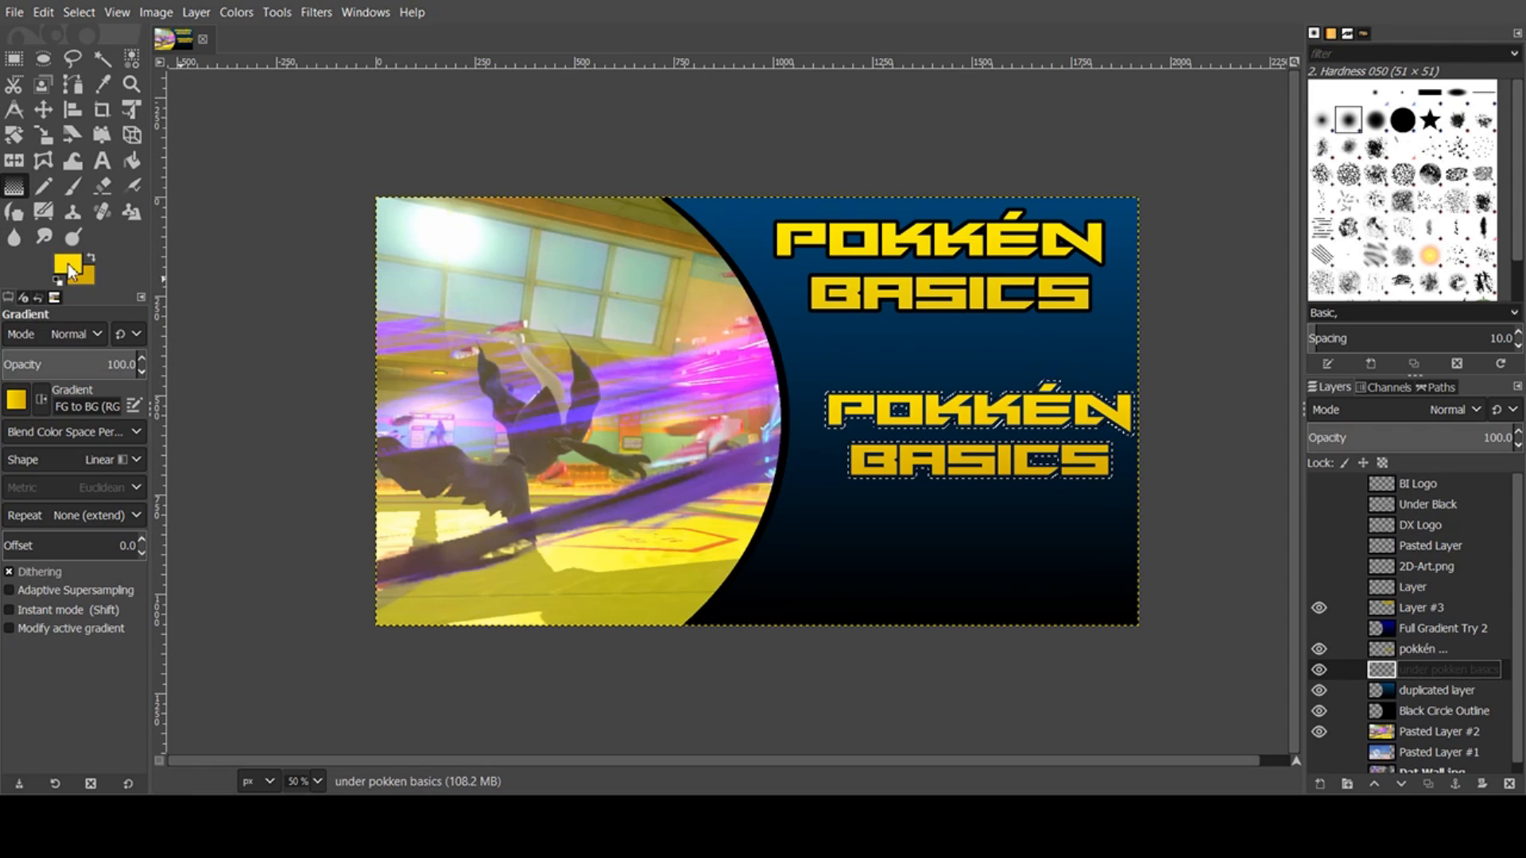
- Set the foreground color to black and bucket-fill the grown selection on the under pokken basics layer to outline the gold letters
{"action": "left_click", "coordinate": [231, 376]}
{"action": "left_click", "coordinate": [243, 425]}
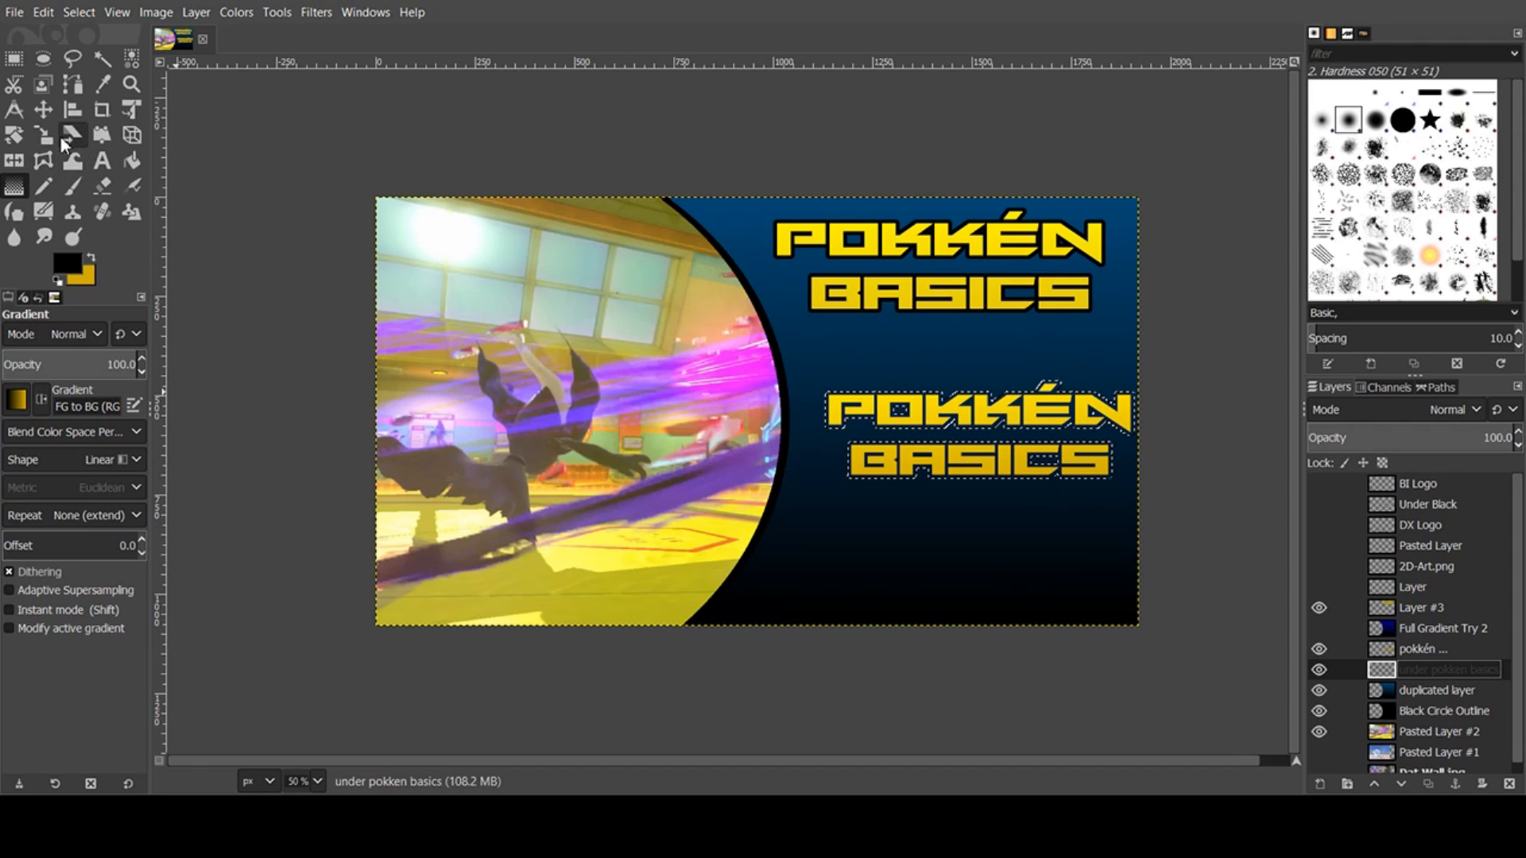
{"action": "left_click", "coordinate": [132, 161]}
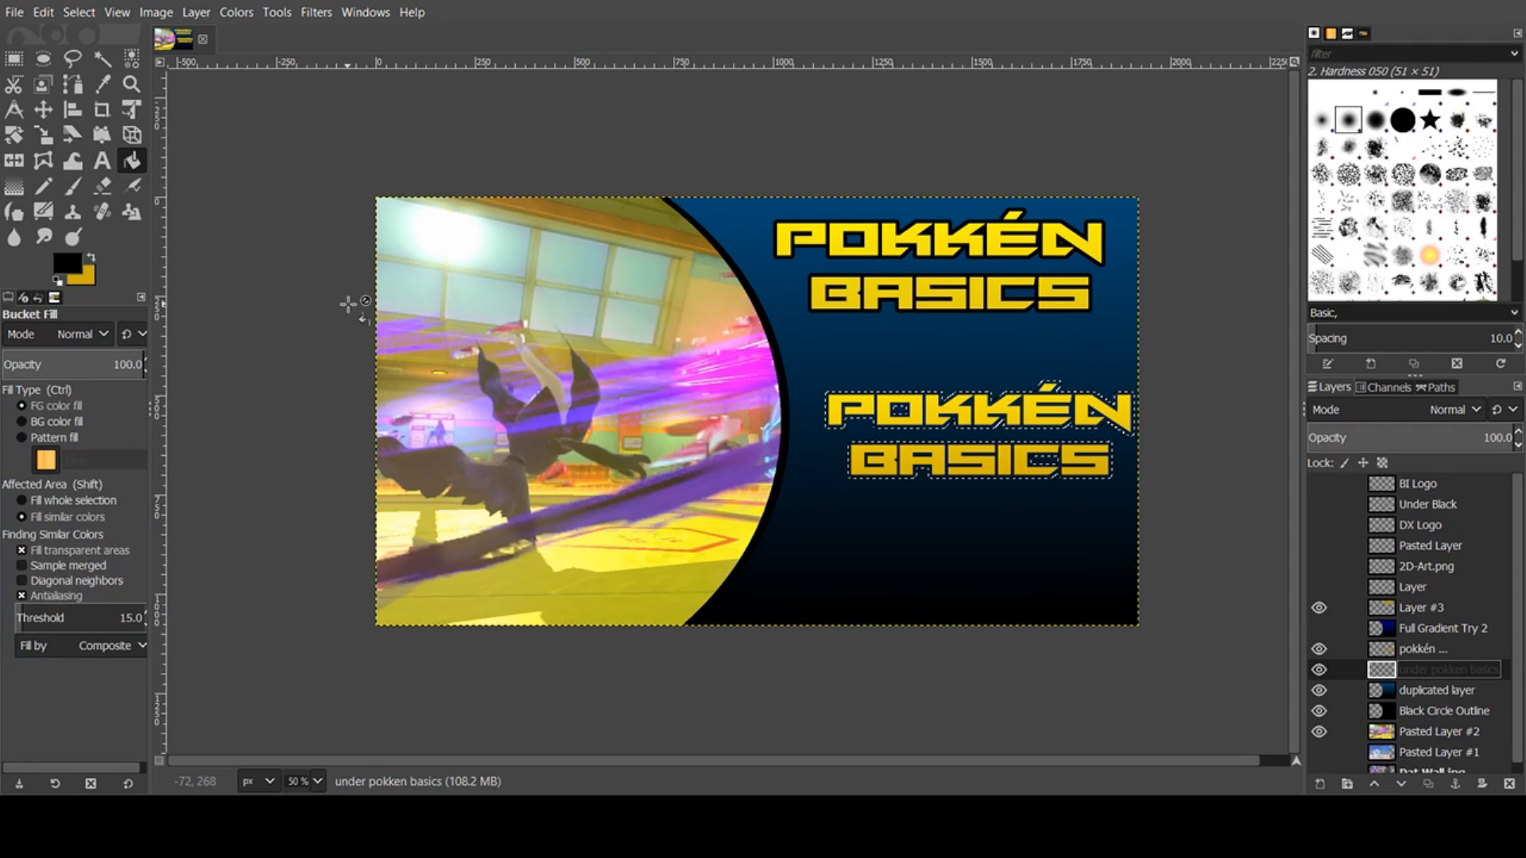
{"action": "left_click", "coordinate": [1032, 413]}
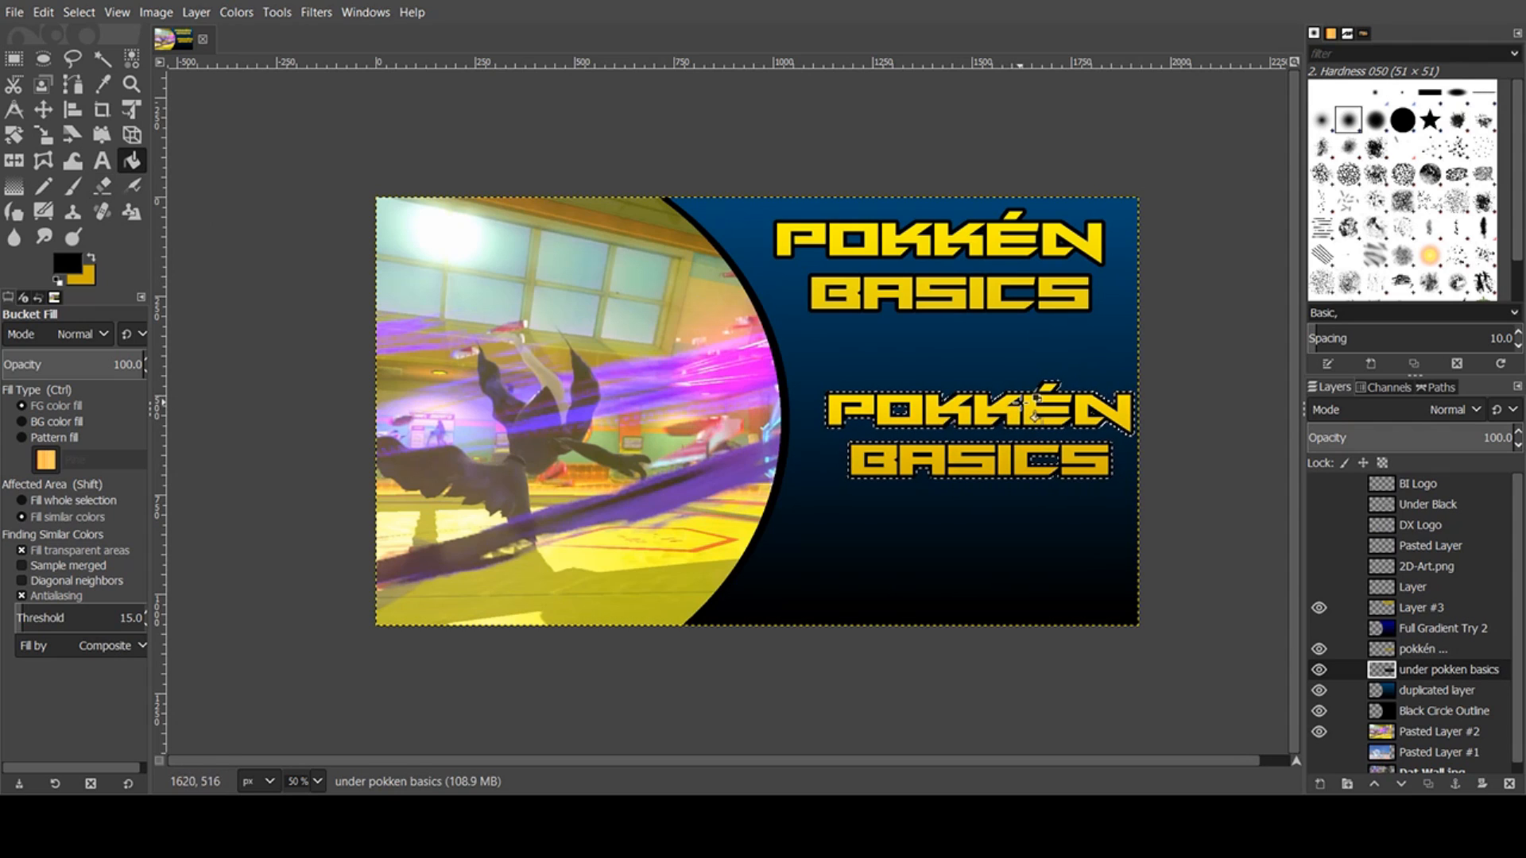
{"action": "scroll", "coordinate": [1032, 415], "scroll_direction": "up", "scroll_amount": 1}
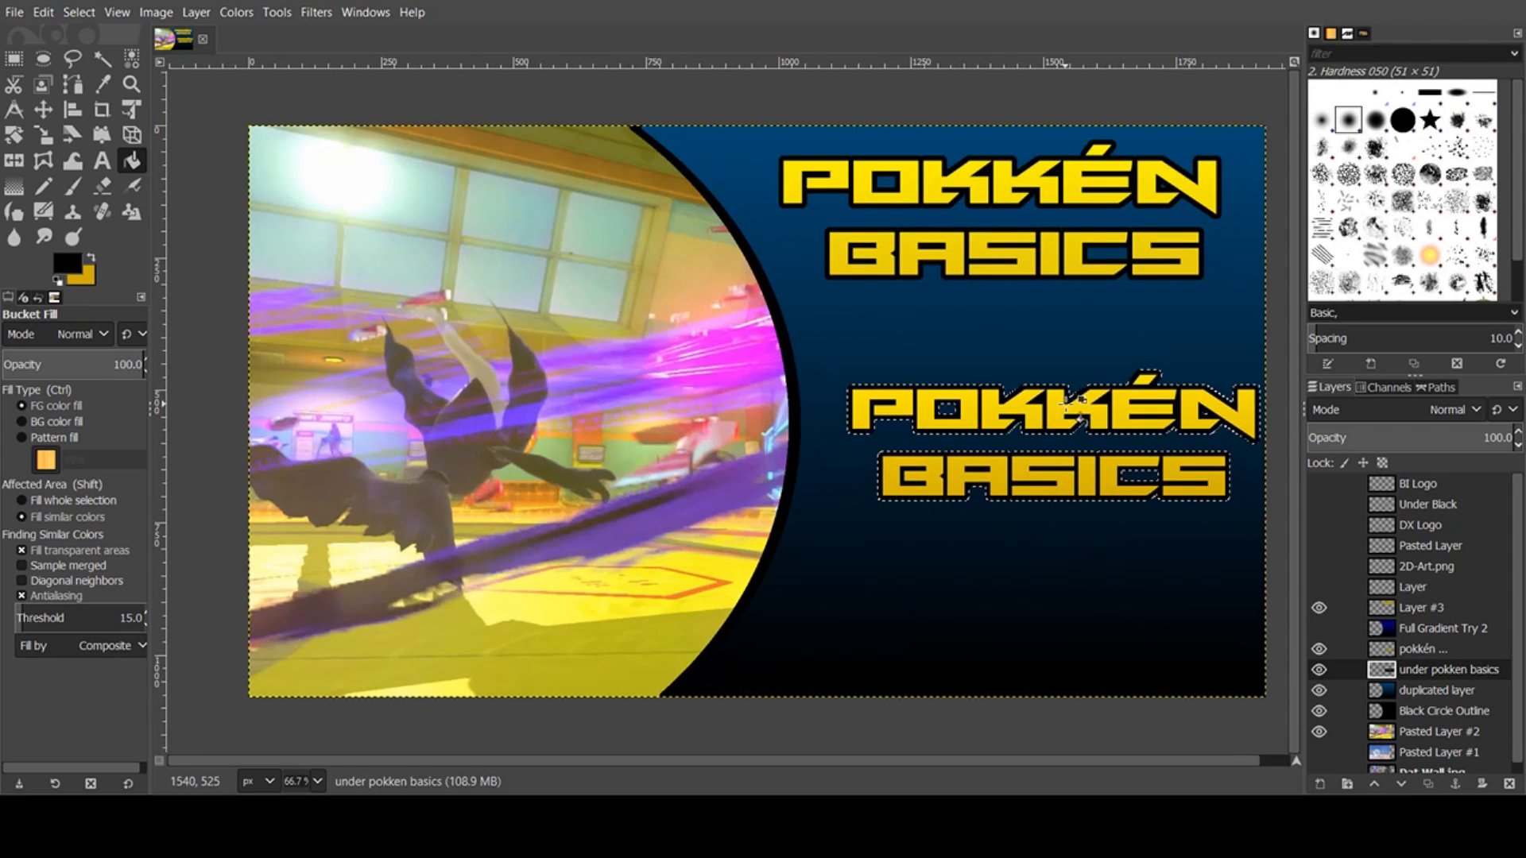
{"action": "scroll", "coordinate": [1123, 407], "scroll_direction": "down", "scroll_amount": 1}
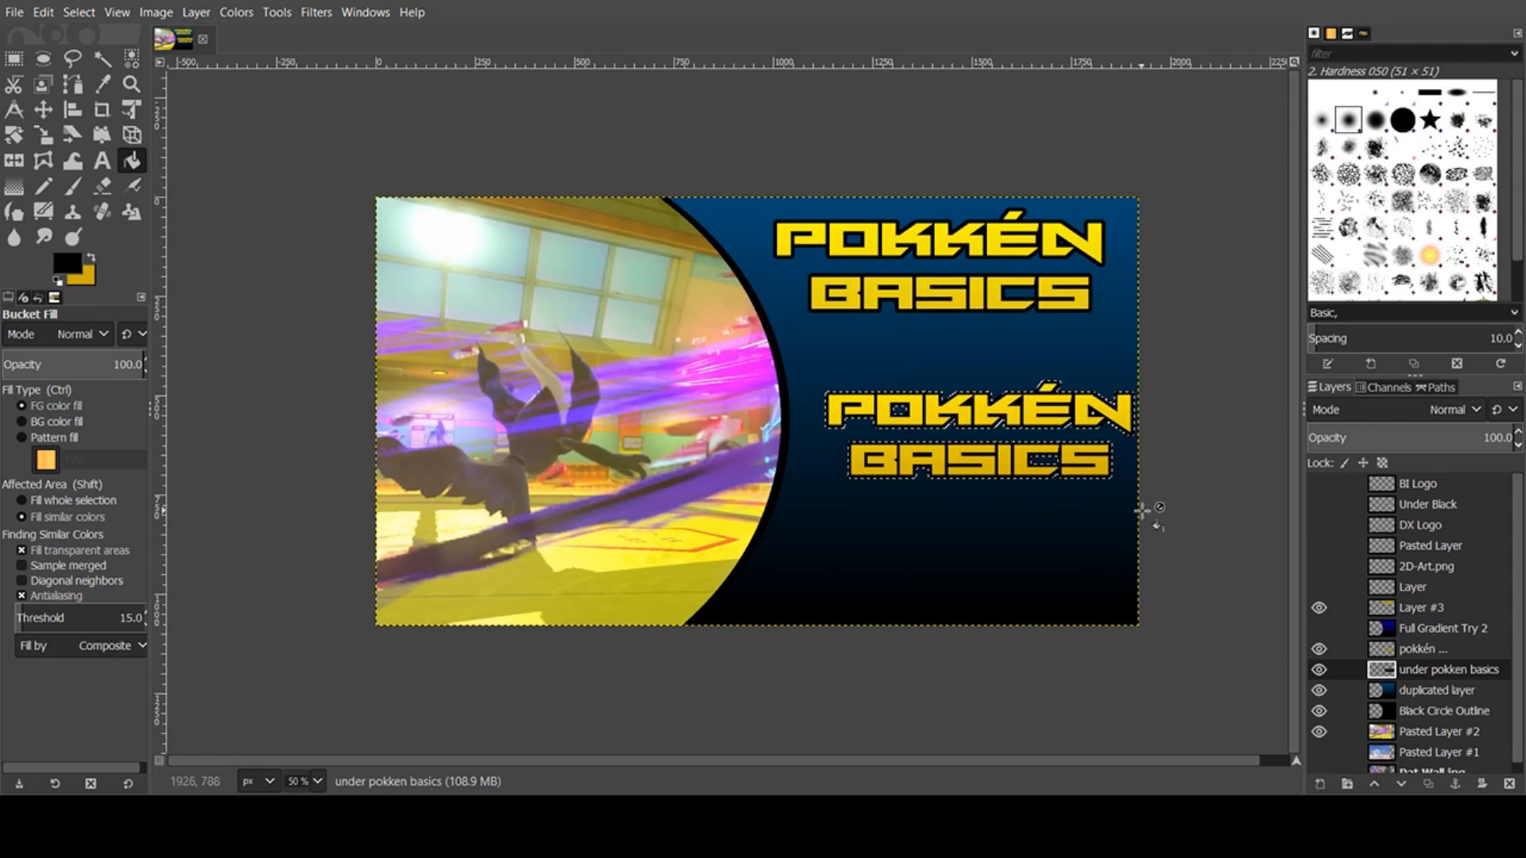
- Merge the pokkén text layer down into under pokken basics and hide the old title on Layer #3
{"action": "double_click", "coordinate": [1446, 649]}
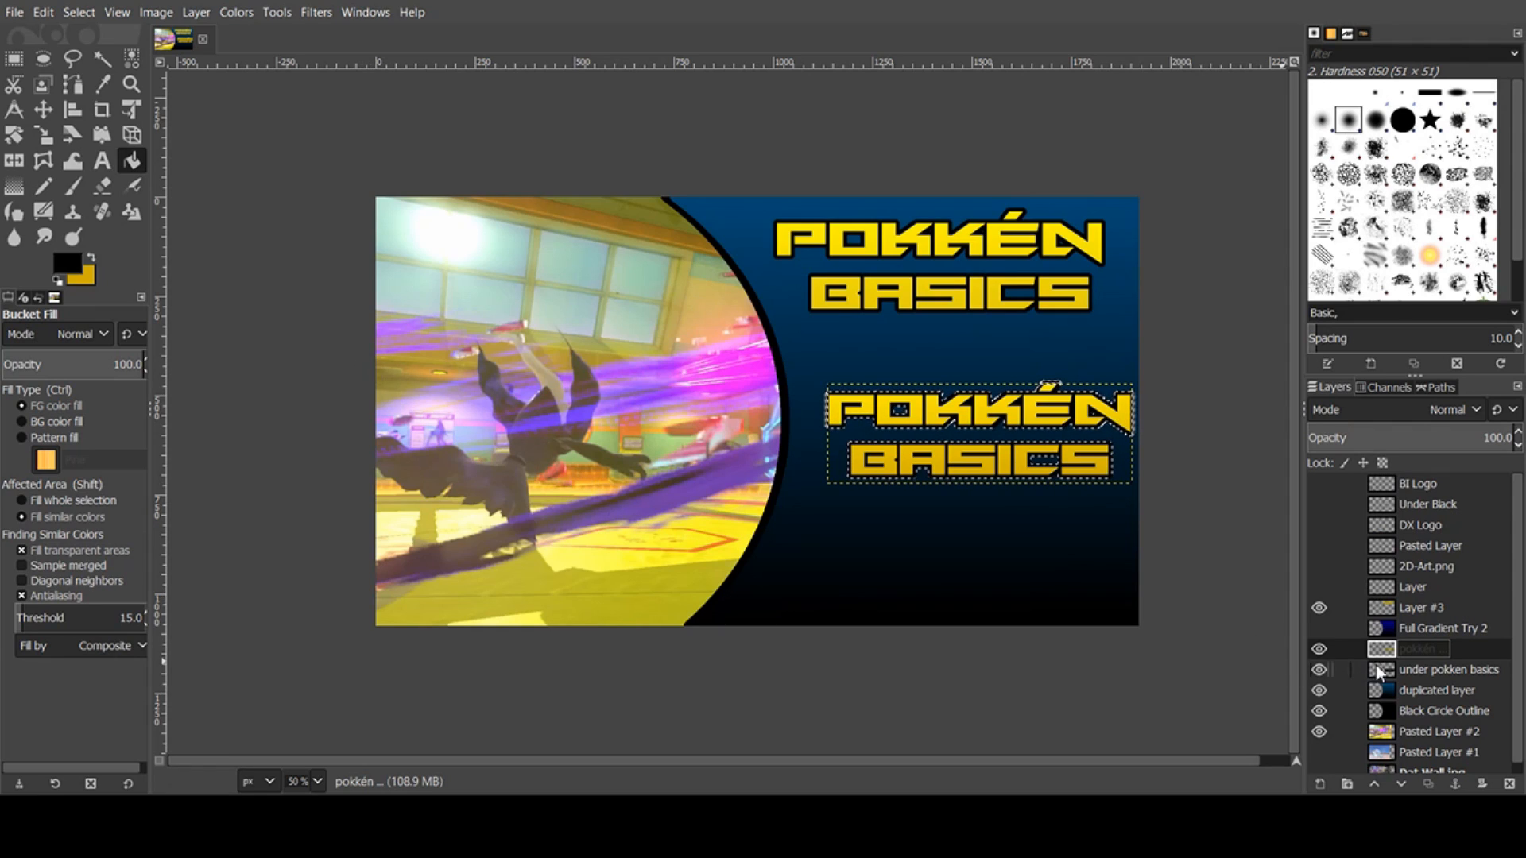
{"action": "left_click", "coordinate": [1373, 230]}
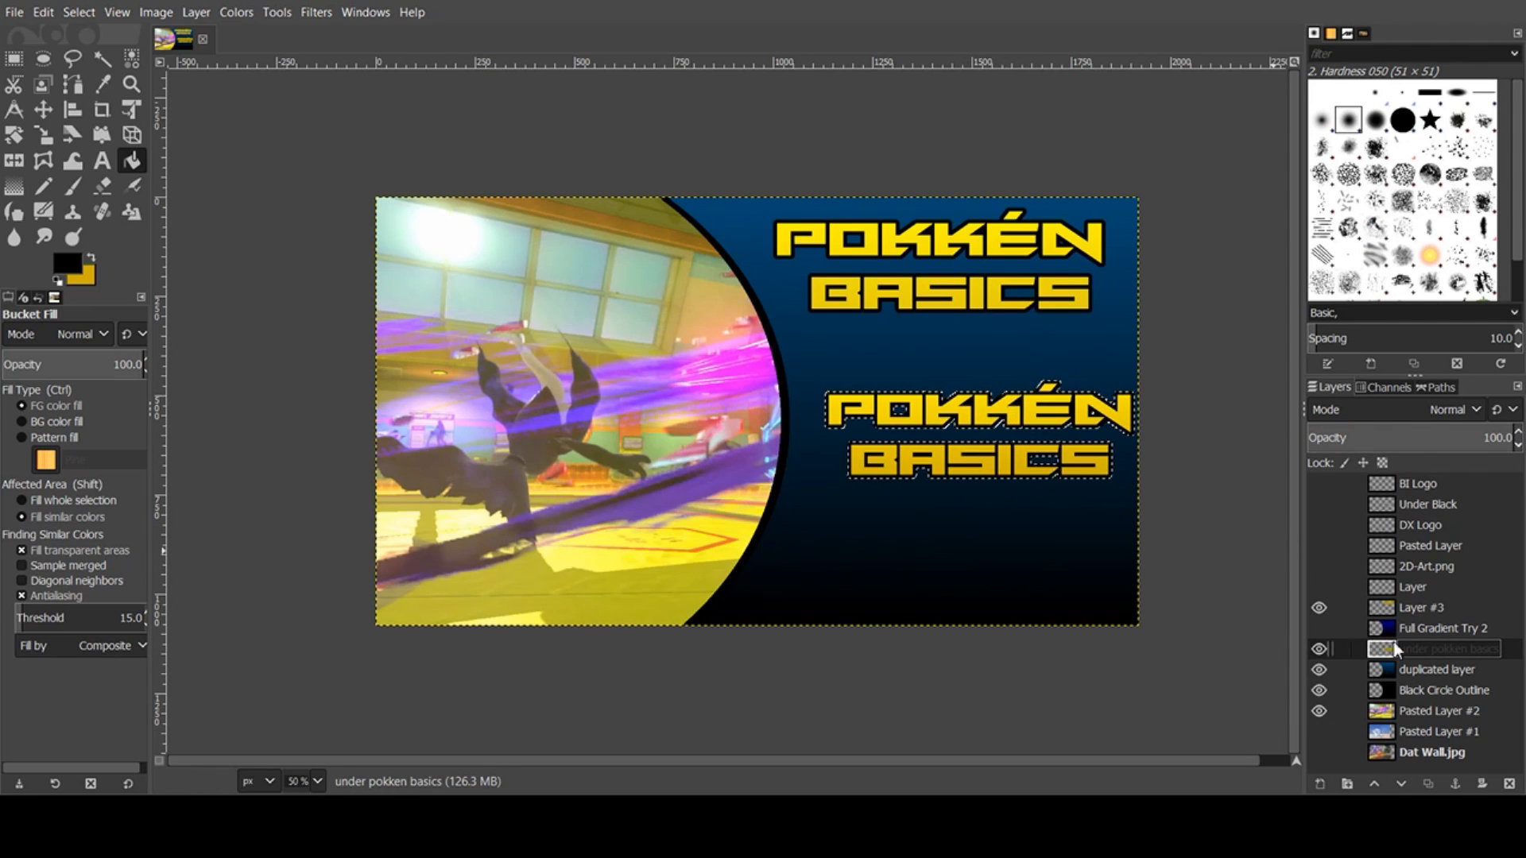
{"action": "left_click", "coordinate": [1319, 609]}
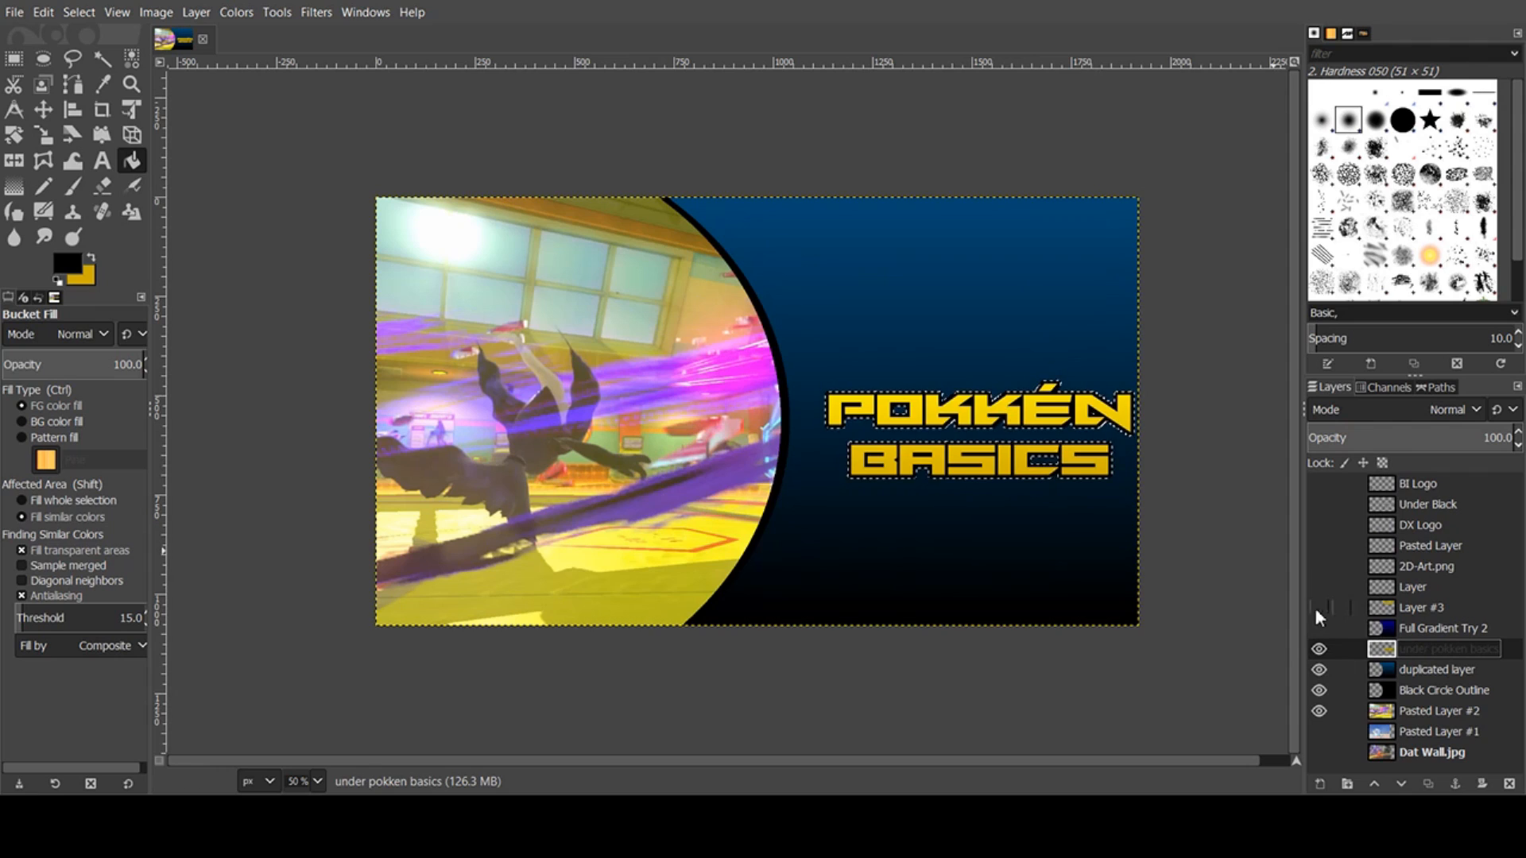
- Clear the selection and move the merged gold title up to the top of the blue panel
{"action": "left_click", "coordinate": [44, 116]}
{"action": "left_click", "coordinate": [79, 12]}
{"action": "left_click", "coordinate": [112, 56]}
{"action": "left_click_drag", "start_coordinate": [1025, 425], "coordinate": [992, 253]}
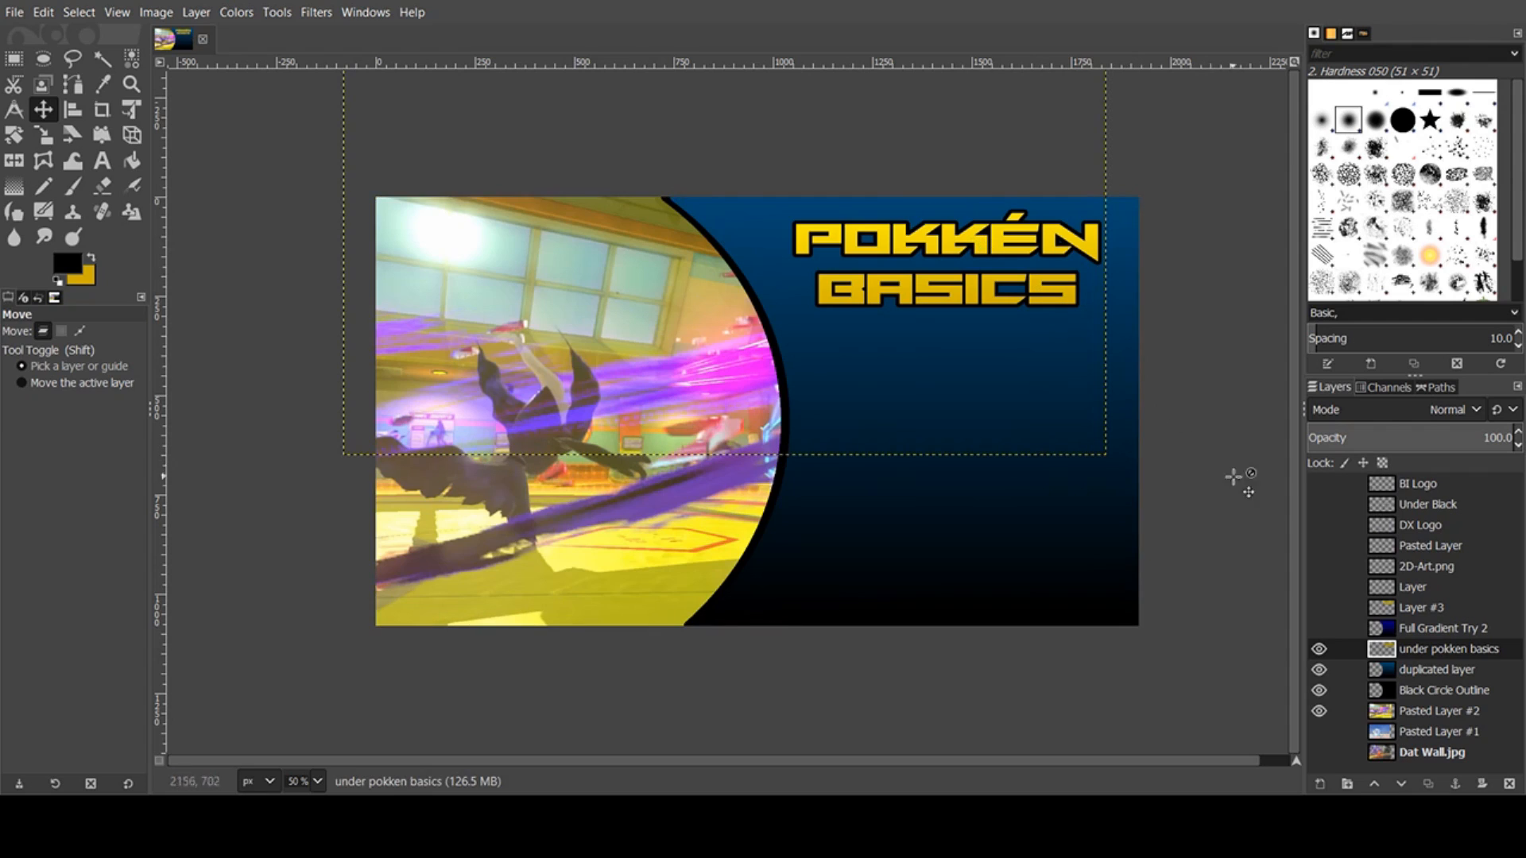
- Delete the layers Full Gradient Try 2, Layer #3, Layer and 2D-Art.png, and show the DX Logo and BI Logo layers
{"action": "double_click", "coordinate": [1430, 629]}
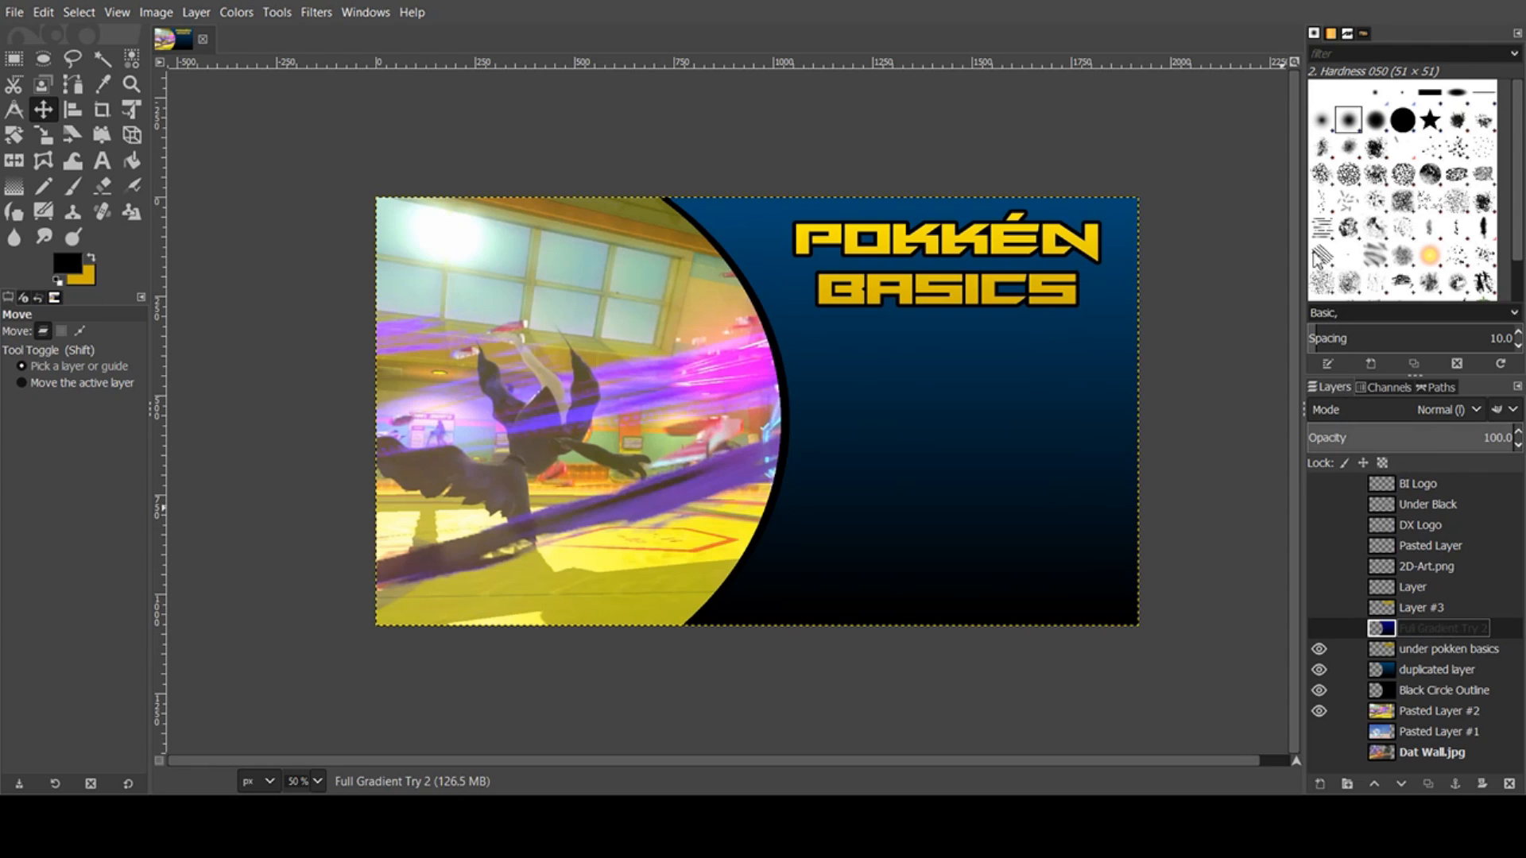
{"action": "left_click", "coordinate": [1315, 258]}
{"action": "left_click", "coordinate": [1421, 609]}
{"action": "left_click", "coordinate": [1318, 610]}
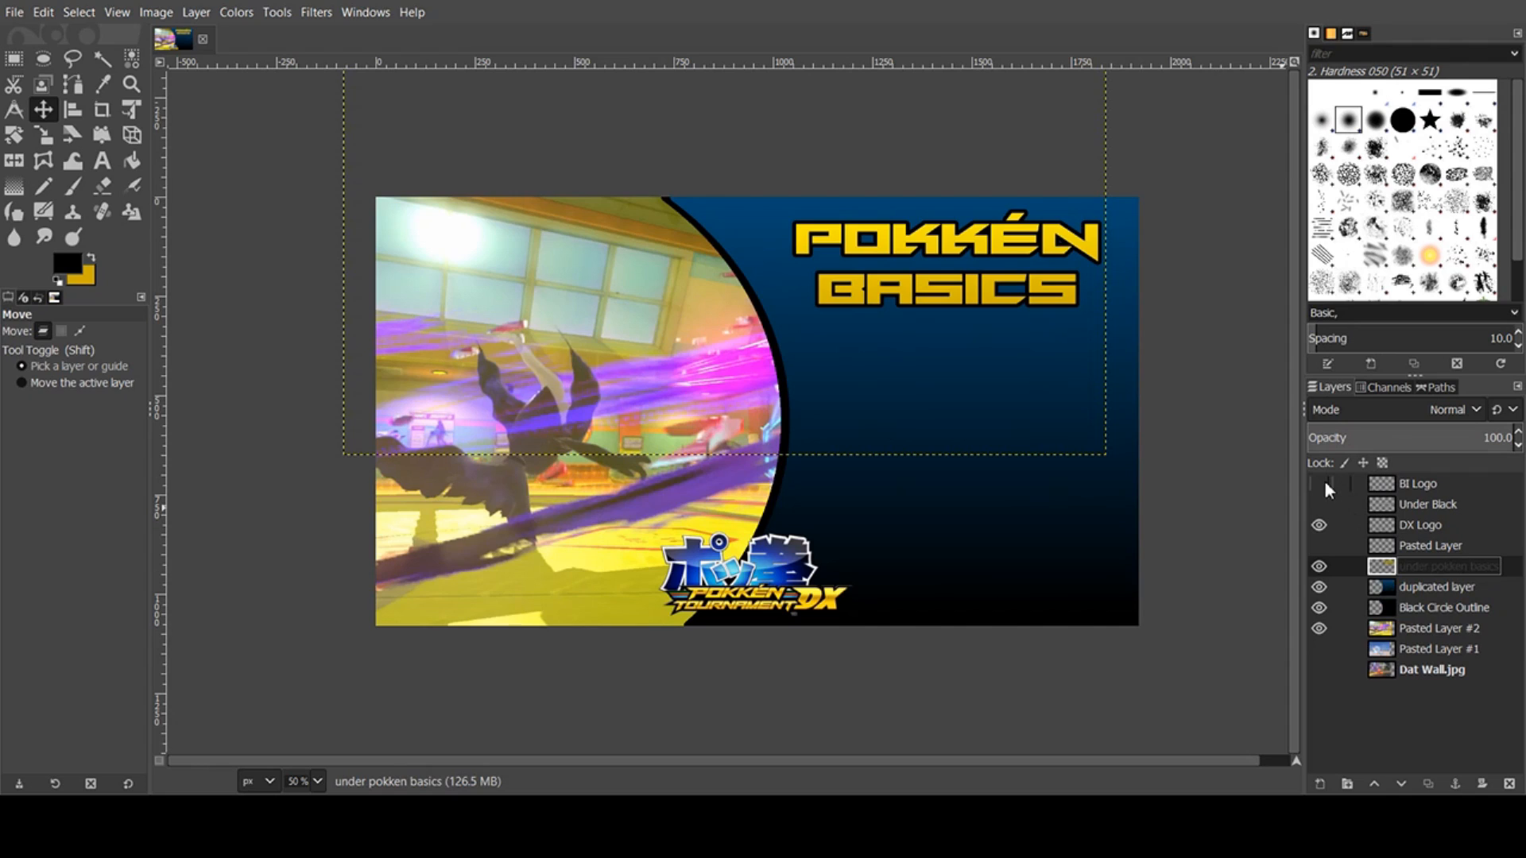
{"action": "left_click", "coordinate": [1319, 484]}
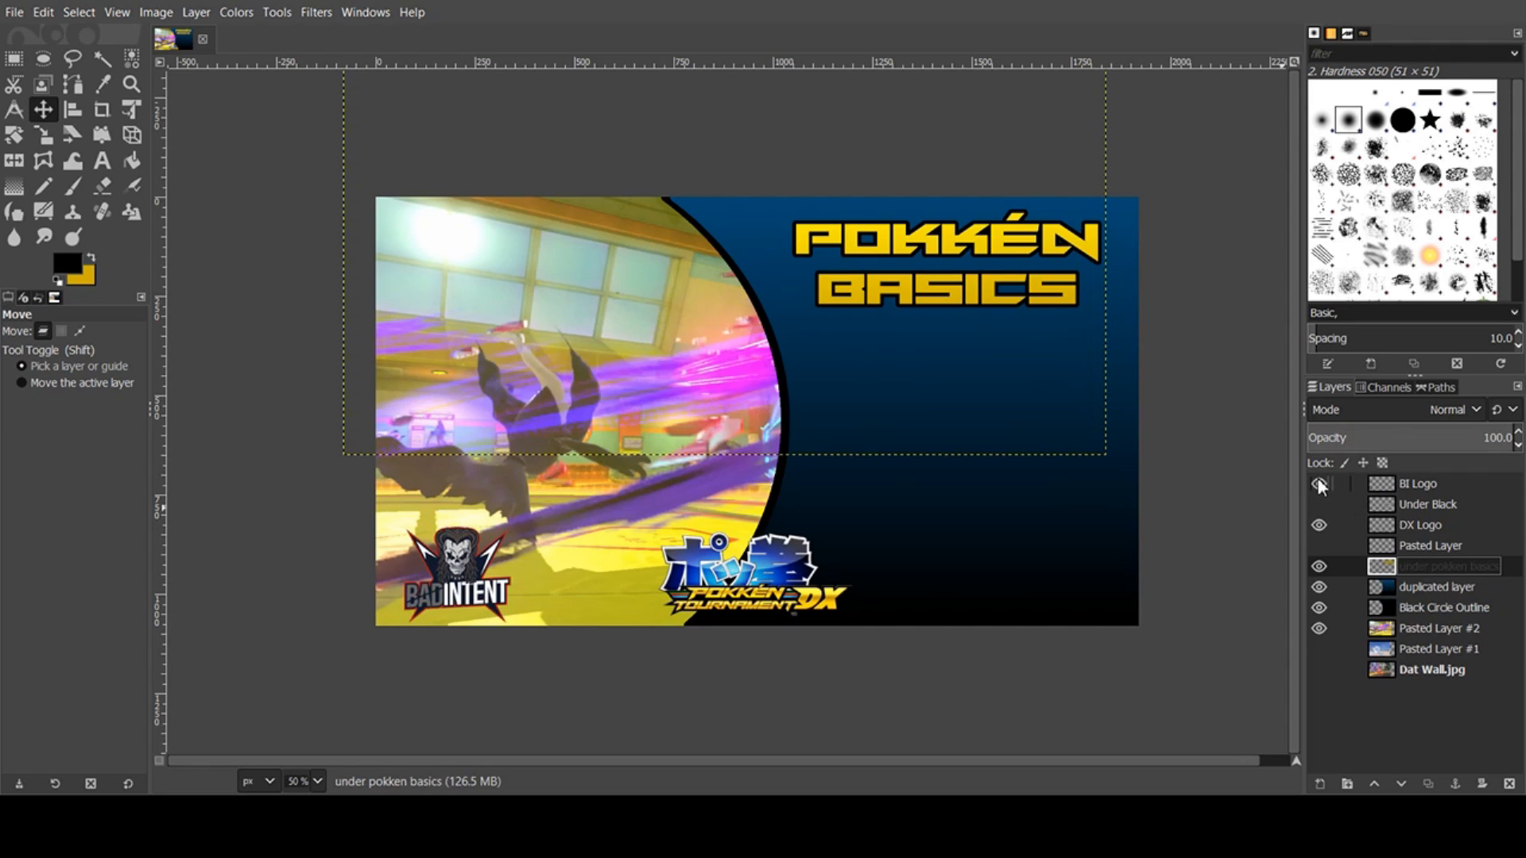
{"action": "left_click", "coordinate": [14, 12]}
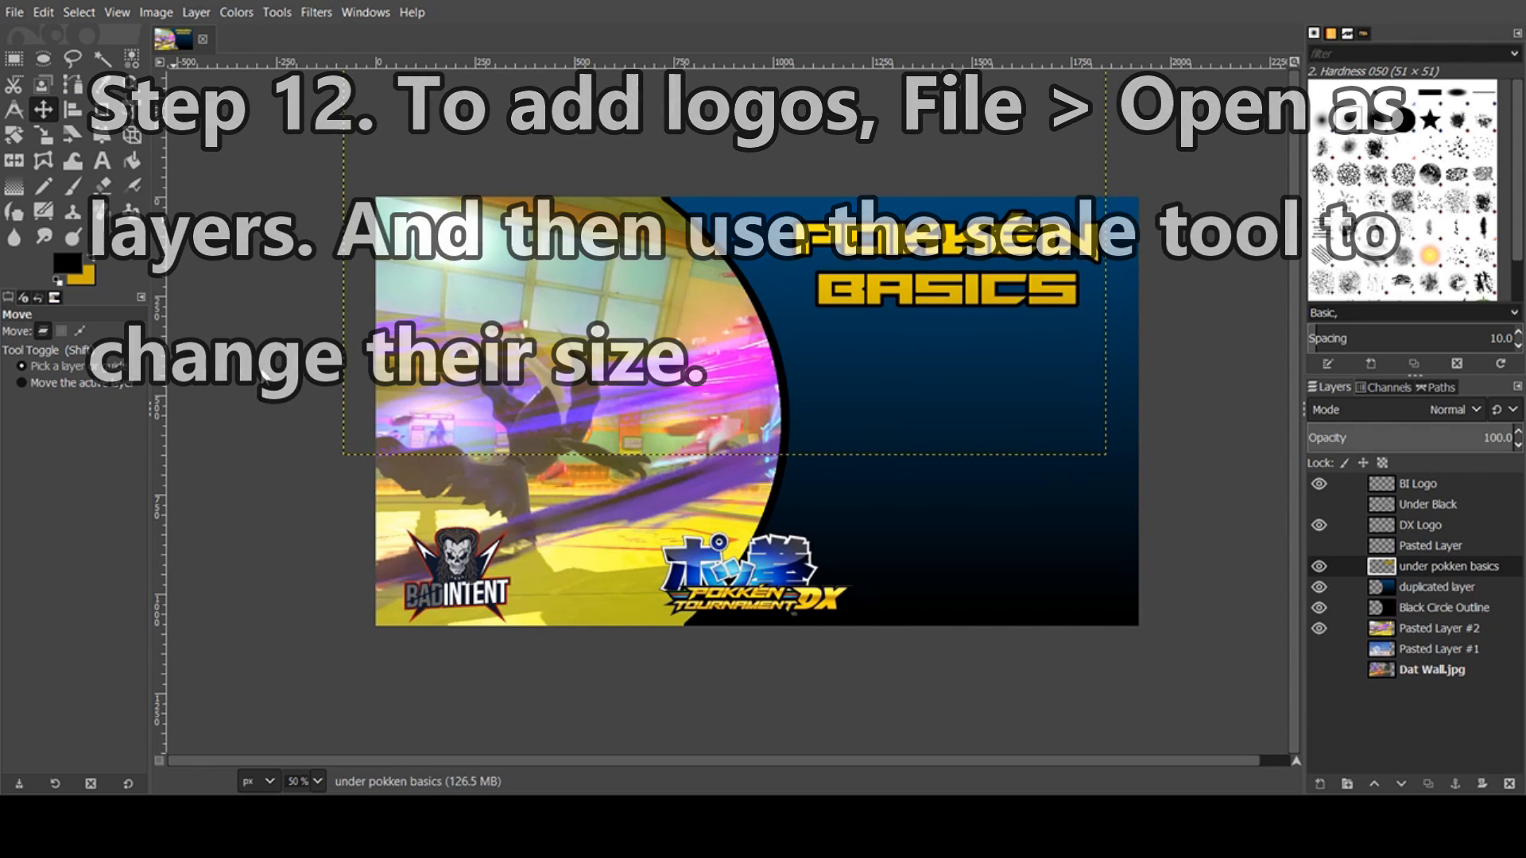
{"action": "left_click", "coordinate": [1094, 612]}
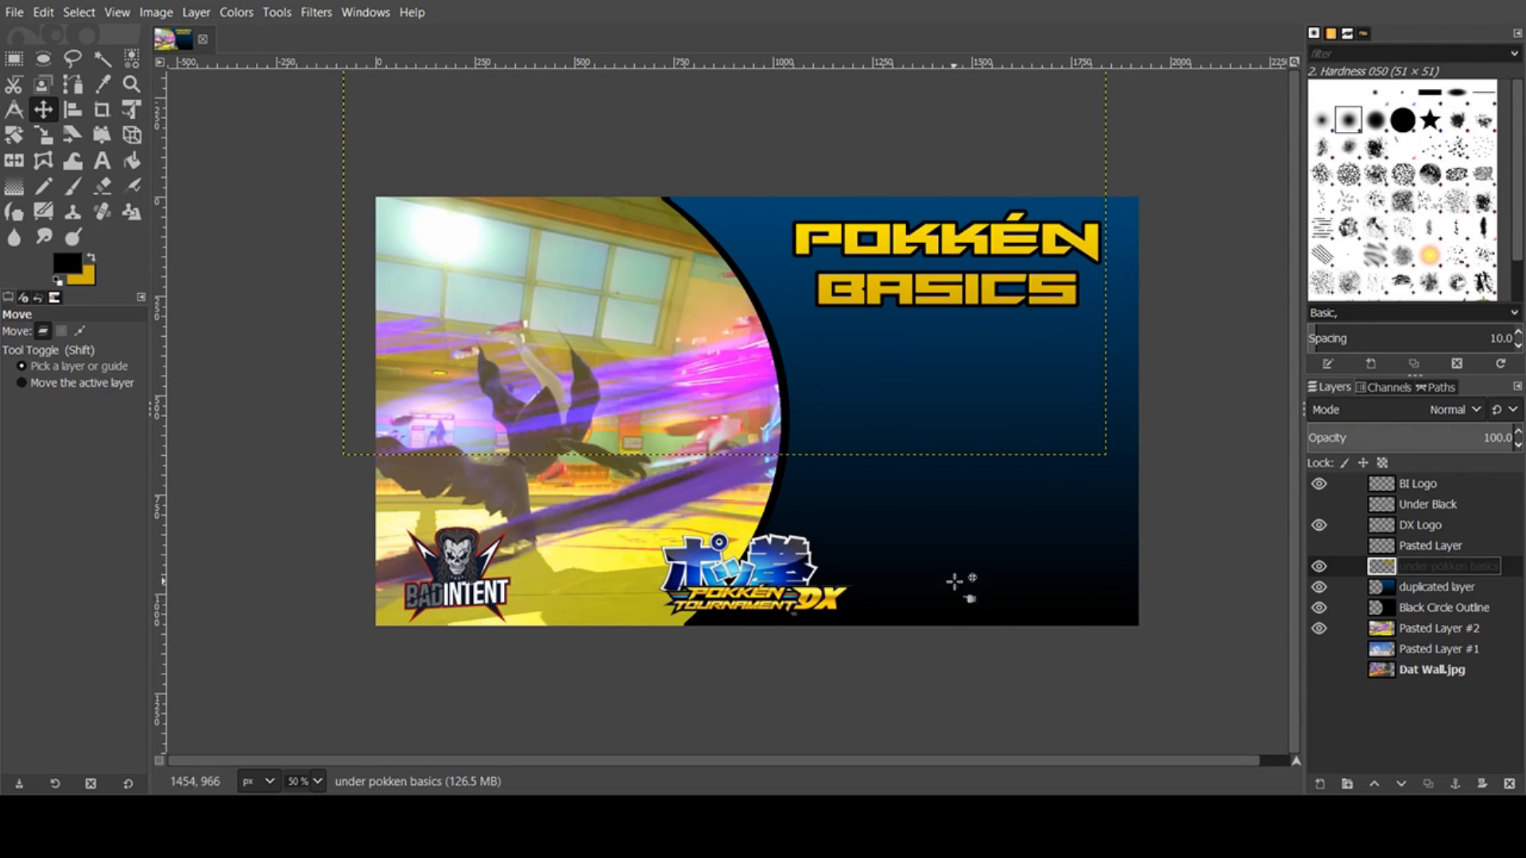
- Try scaling the BI Logo layer up to 1013 × 788 px with its aspect ratio kept, and undo the enlargement
{"action": "left_click", "coordinate": [54, 136]}
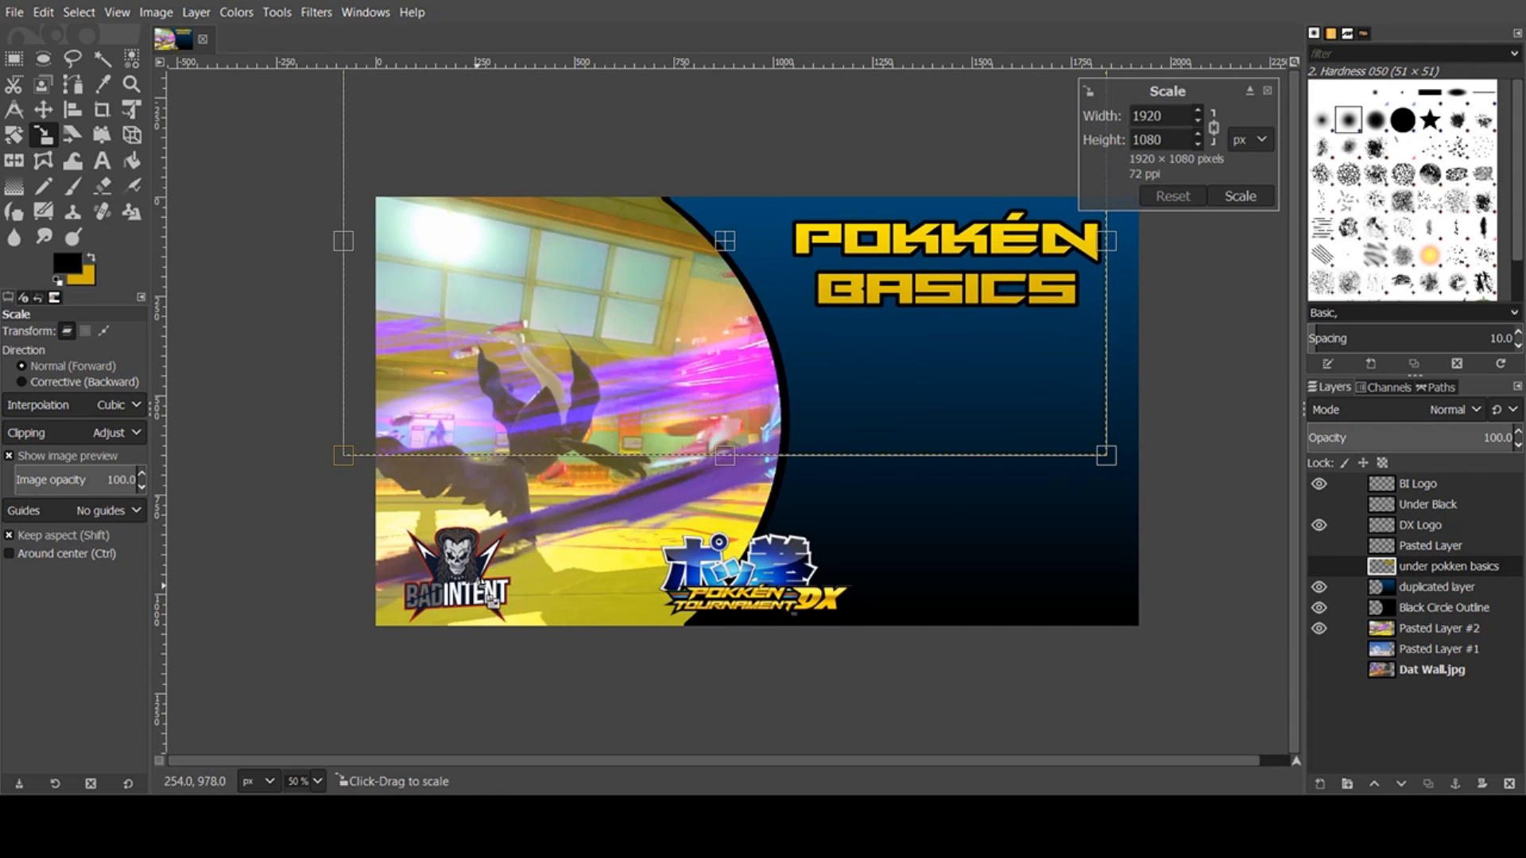
{"action": "left_click", "coordinate": [488, 604]}
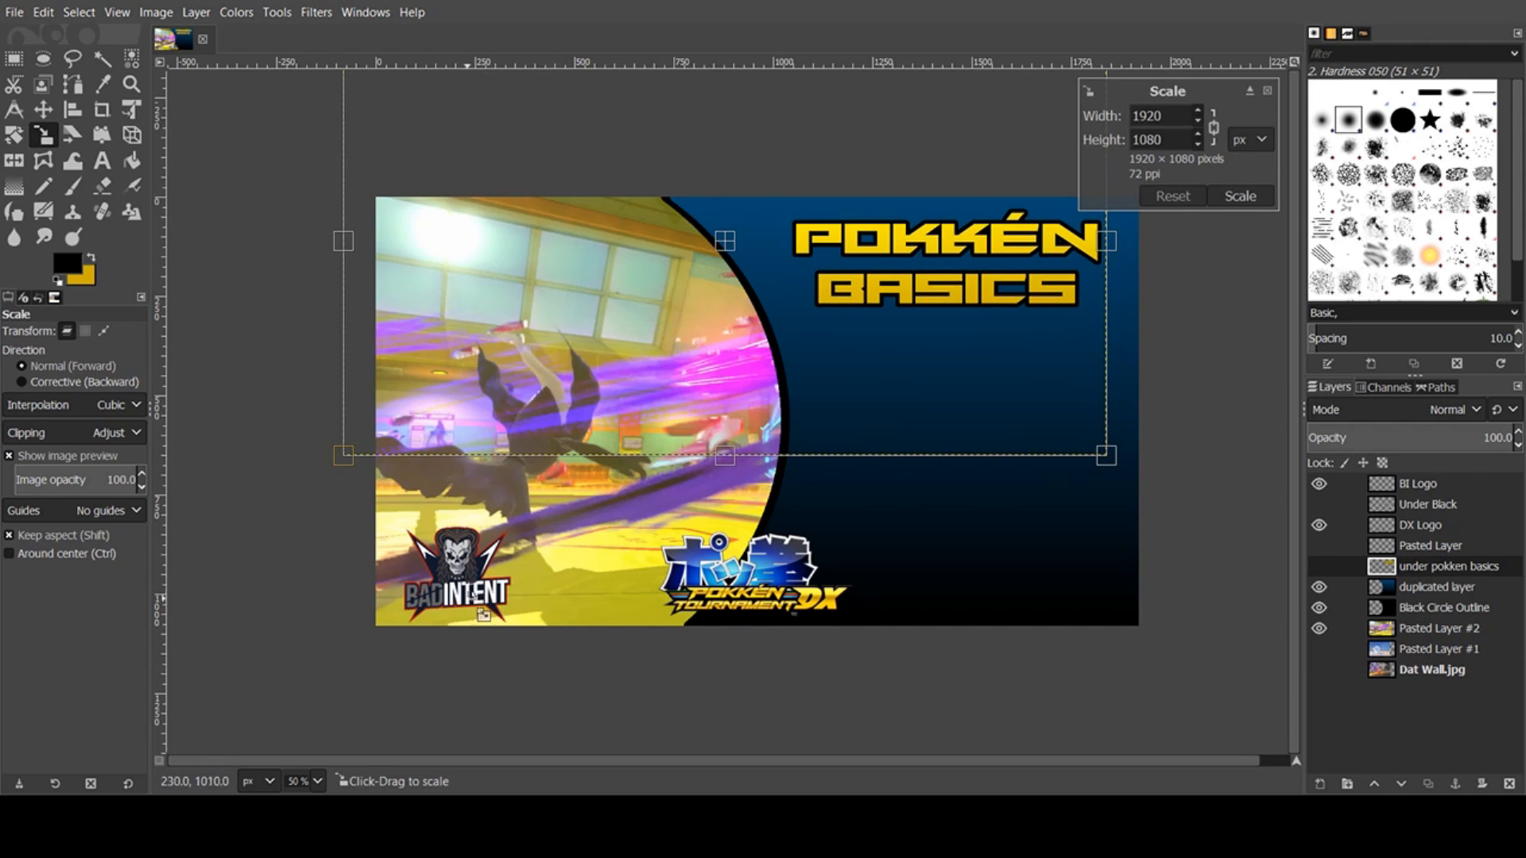
{"action": "double_click", "coordinate": [1435, 483]}
{"action": "left_click", "coordinate": [469, 548]}
{"action": "left_click_drag", "start_coordinate": [549, 536], "coordinate": [866, 362]}
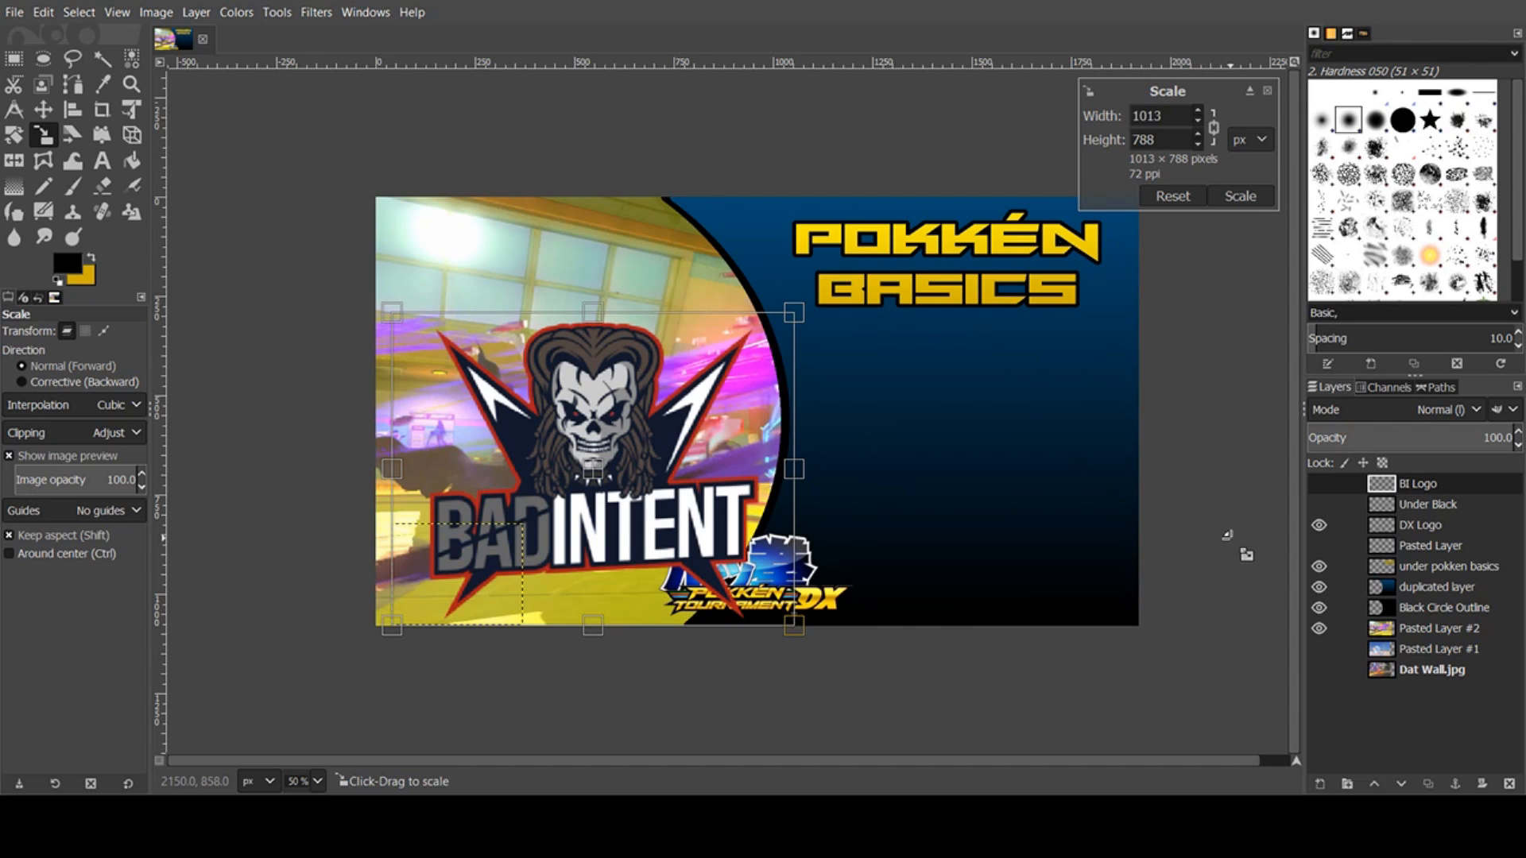
{"action": "key", "text": "ctrl+z"}
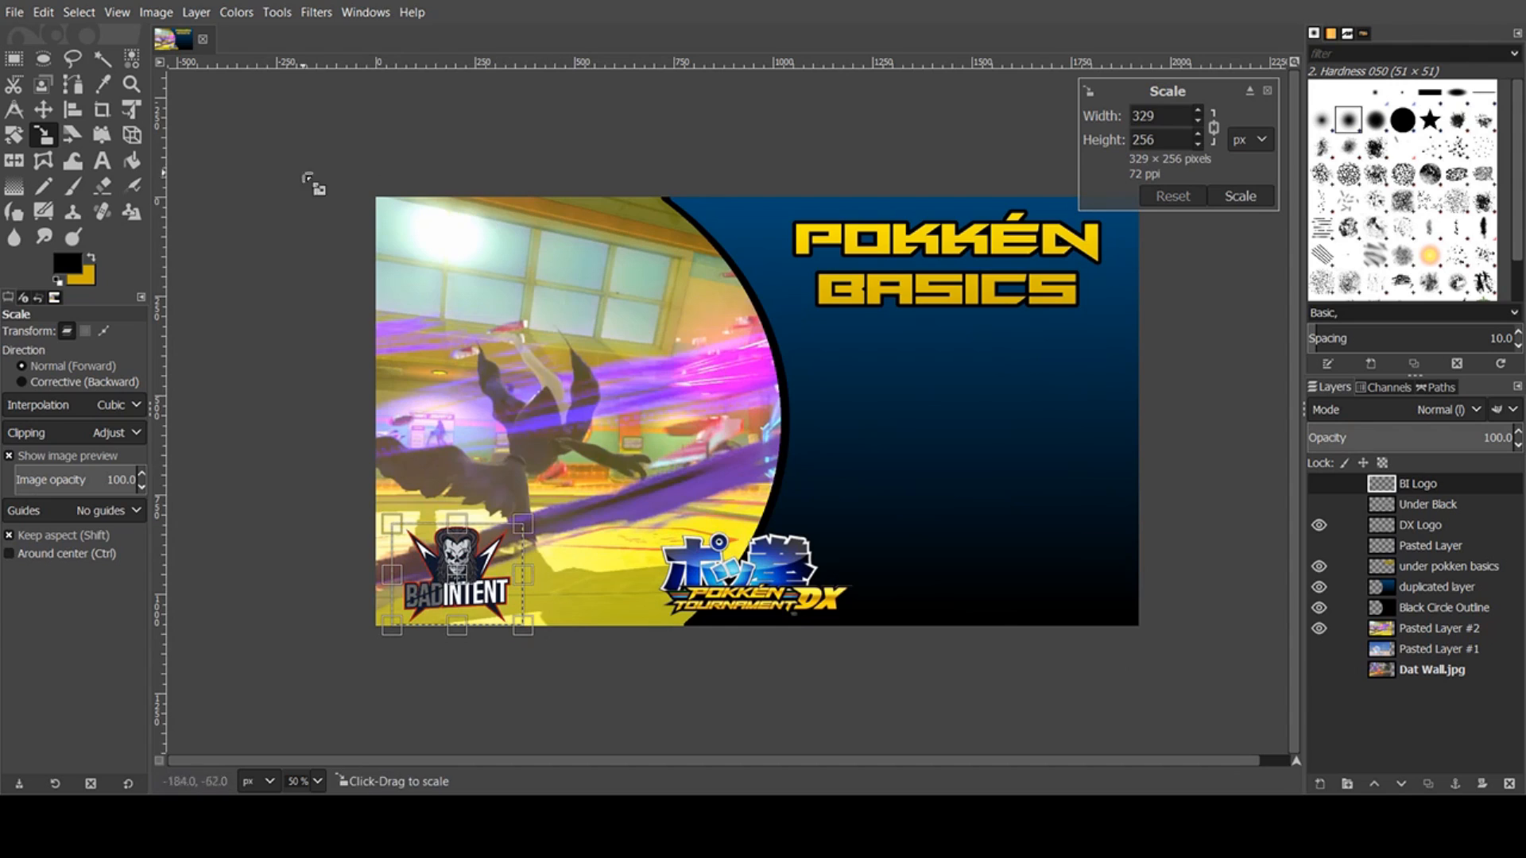
{"action": "left_click", "coordinate": [43, 109]}
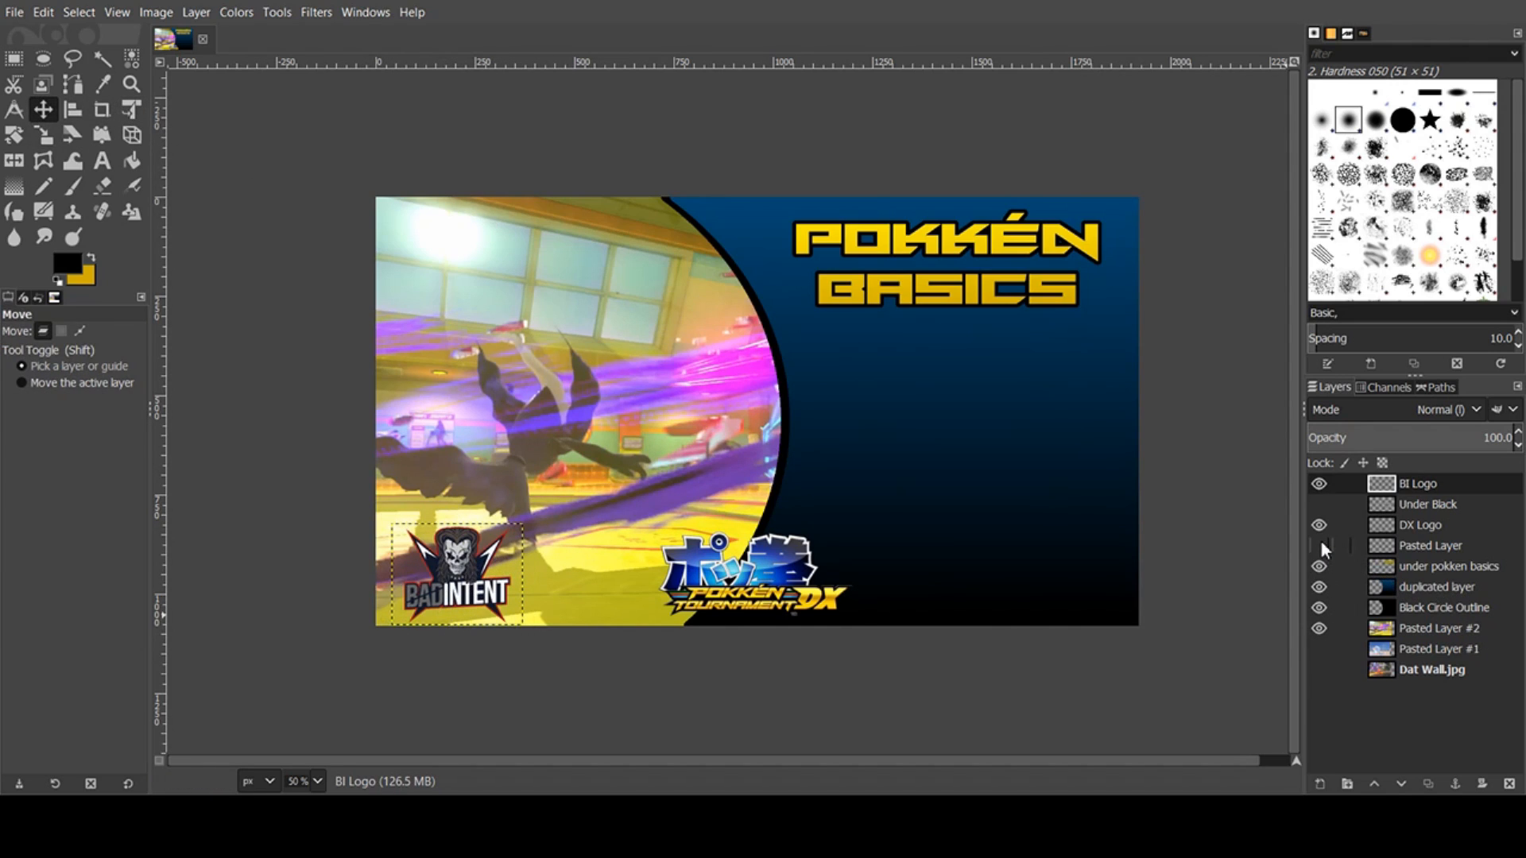
- Delete the hidden Pasted Layer and show the Under Black layer with the chapter title text
{"action": "double_click", "coordinate": [1430, 545]}
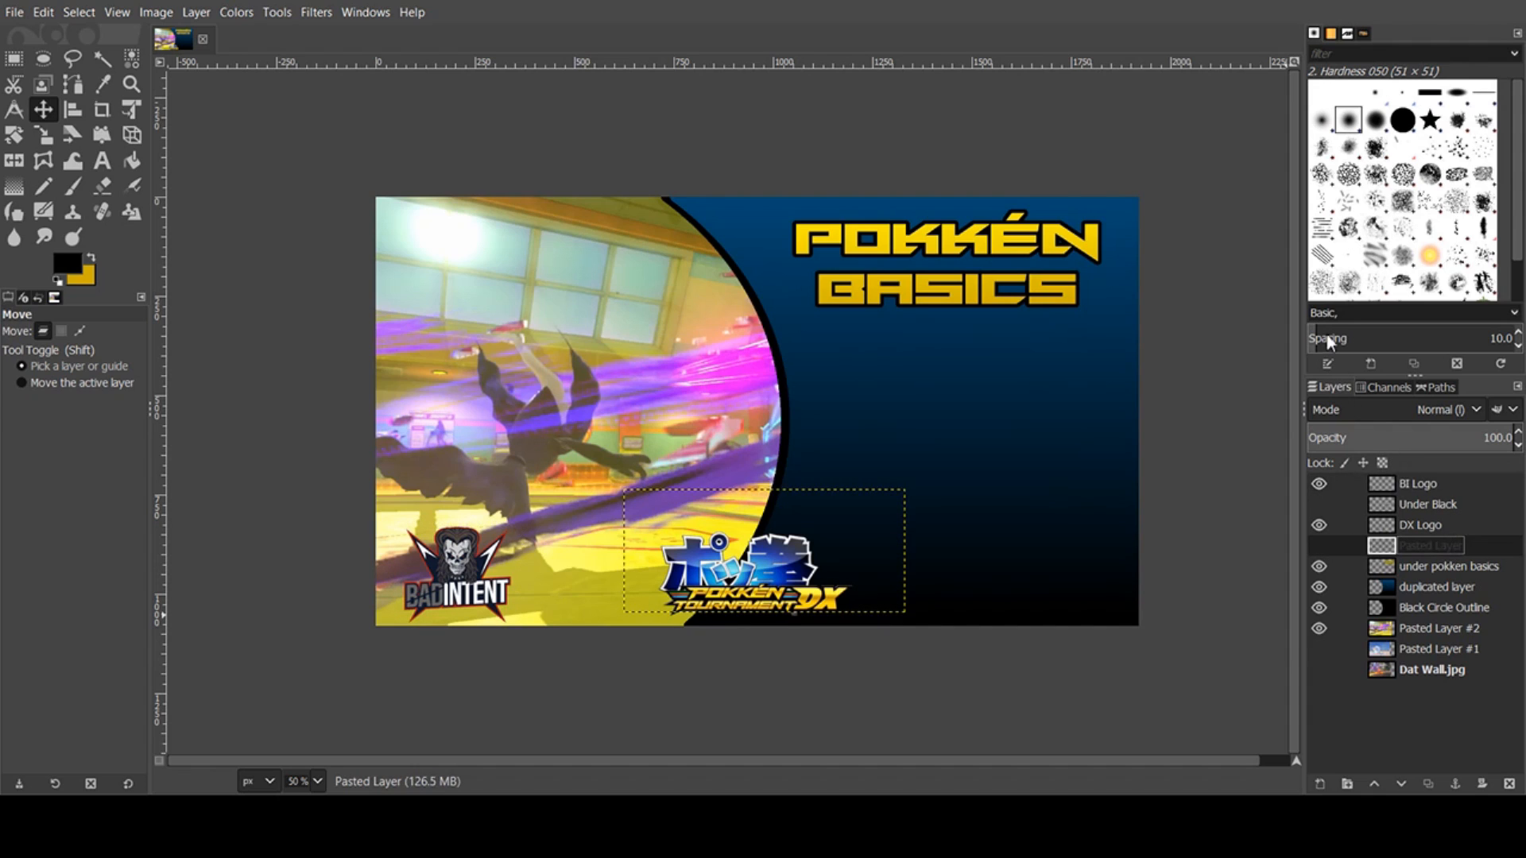
{"action": "key", "text": "Delete"}
{"action": "left_click", "coordinate": [1459, 527]}
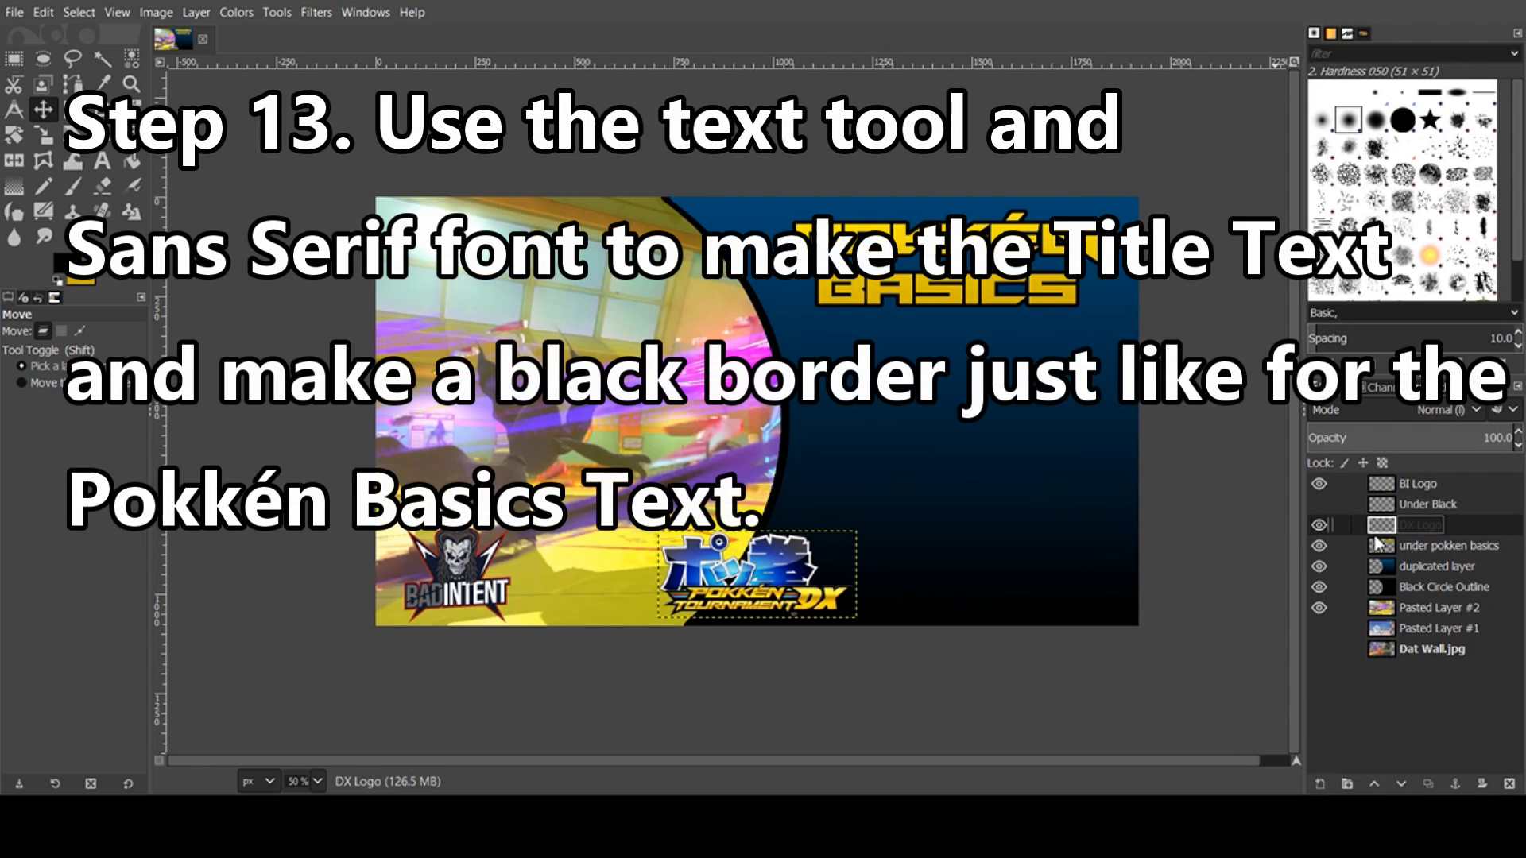
{"action": "left_click", "coordinate": [1320, 508]}
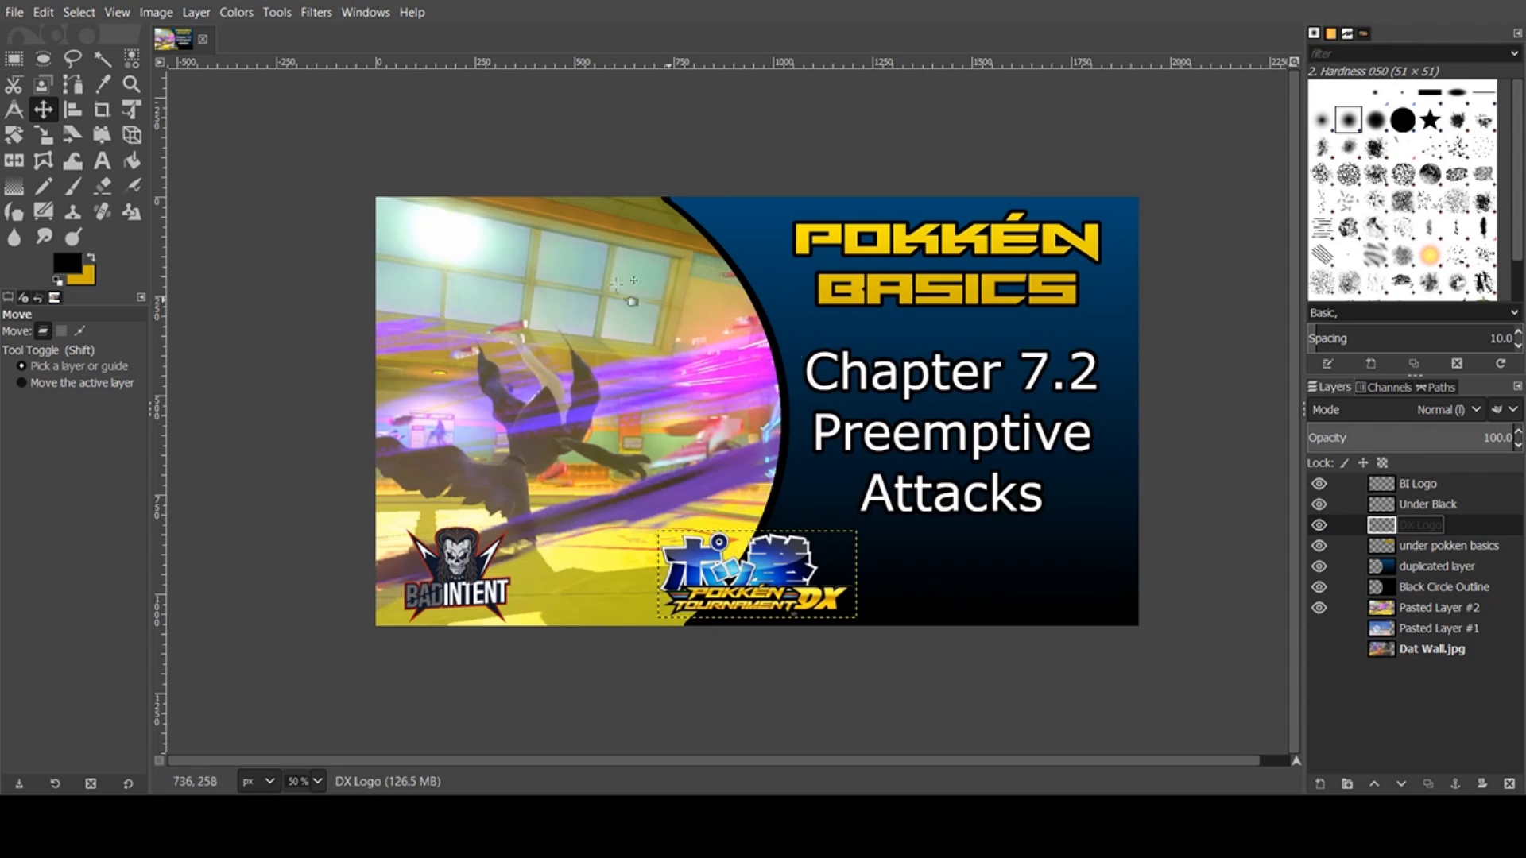
- Hide the Under Black layer and add the centred three-line text "Chapter 7.2 / Preemptive / Attacks" in Sans-serif 140 px below the gold title
{"action": "left_click", "coordinate": [102, 161]}
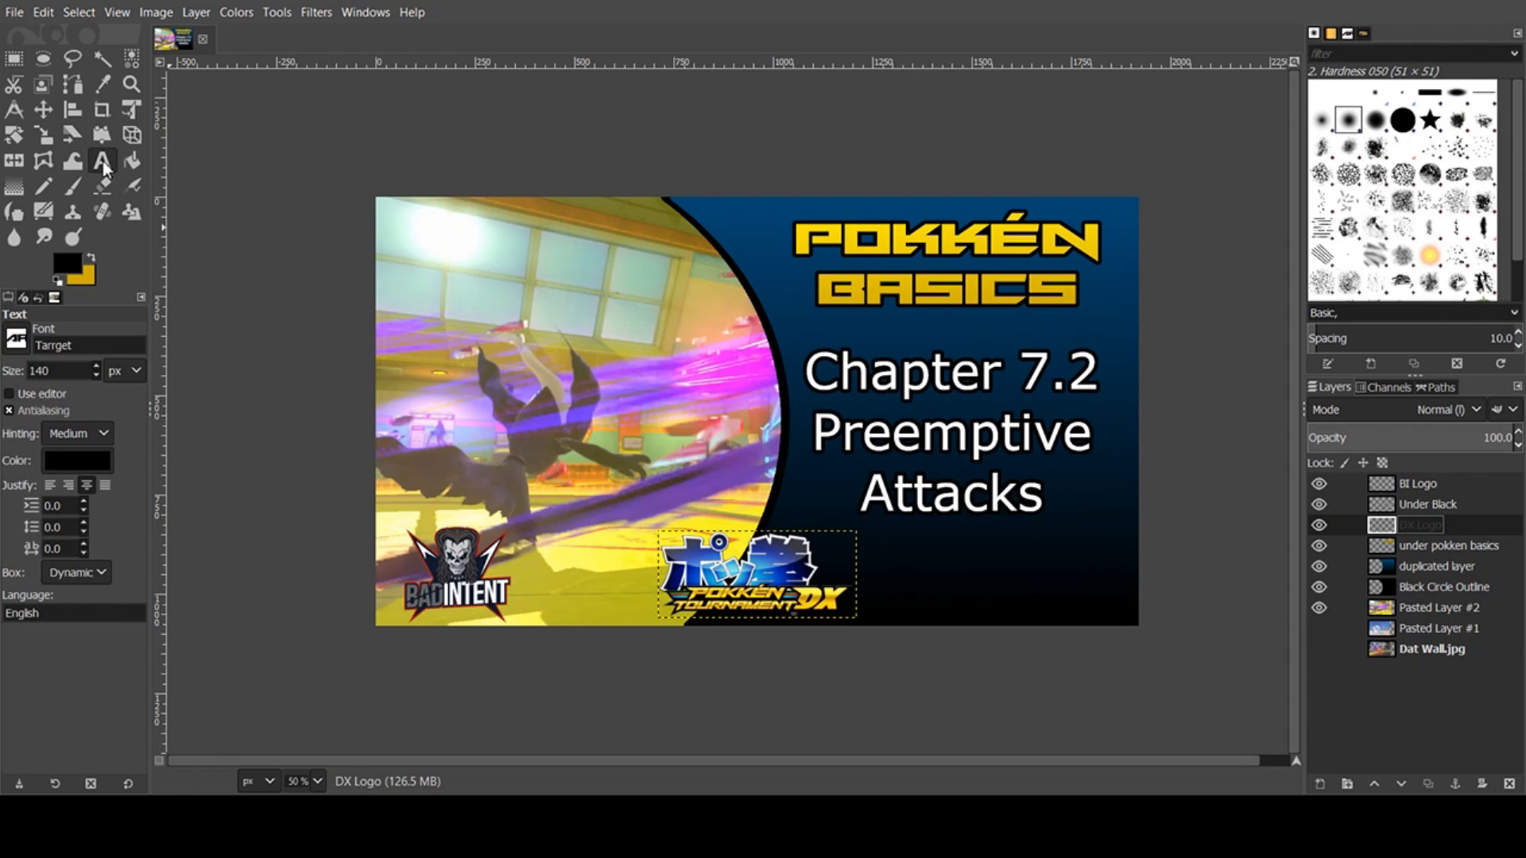
{"action": "left_click", "coordinate": [1319, 504]}
{"action": "left_click", "coordinate": [819, 347]}
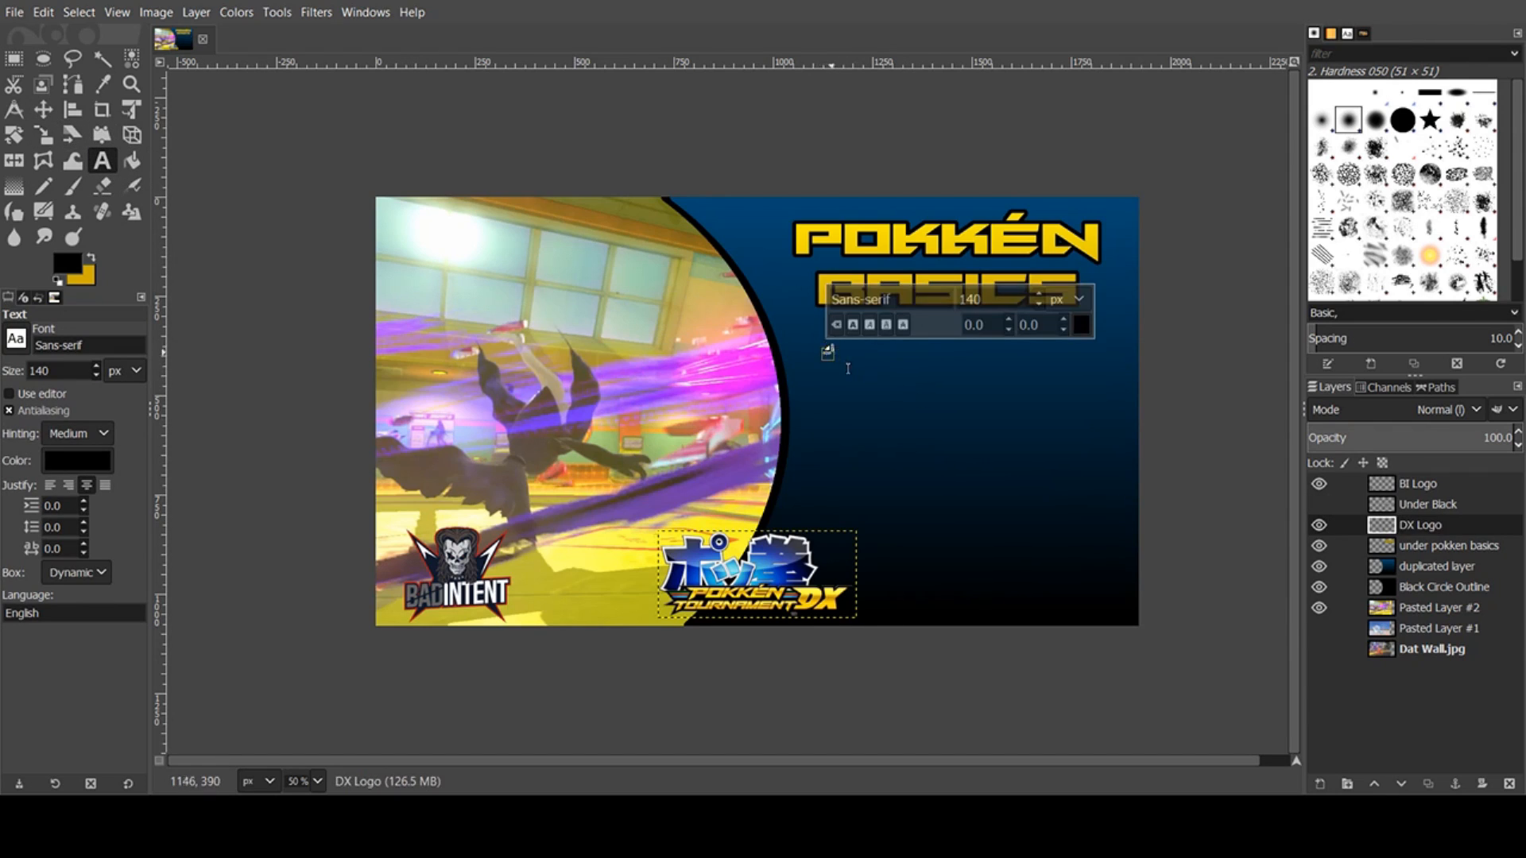
{"action": "type", "text": "Chatpe"}
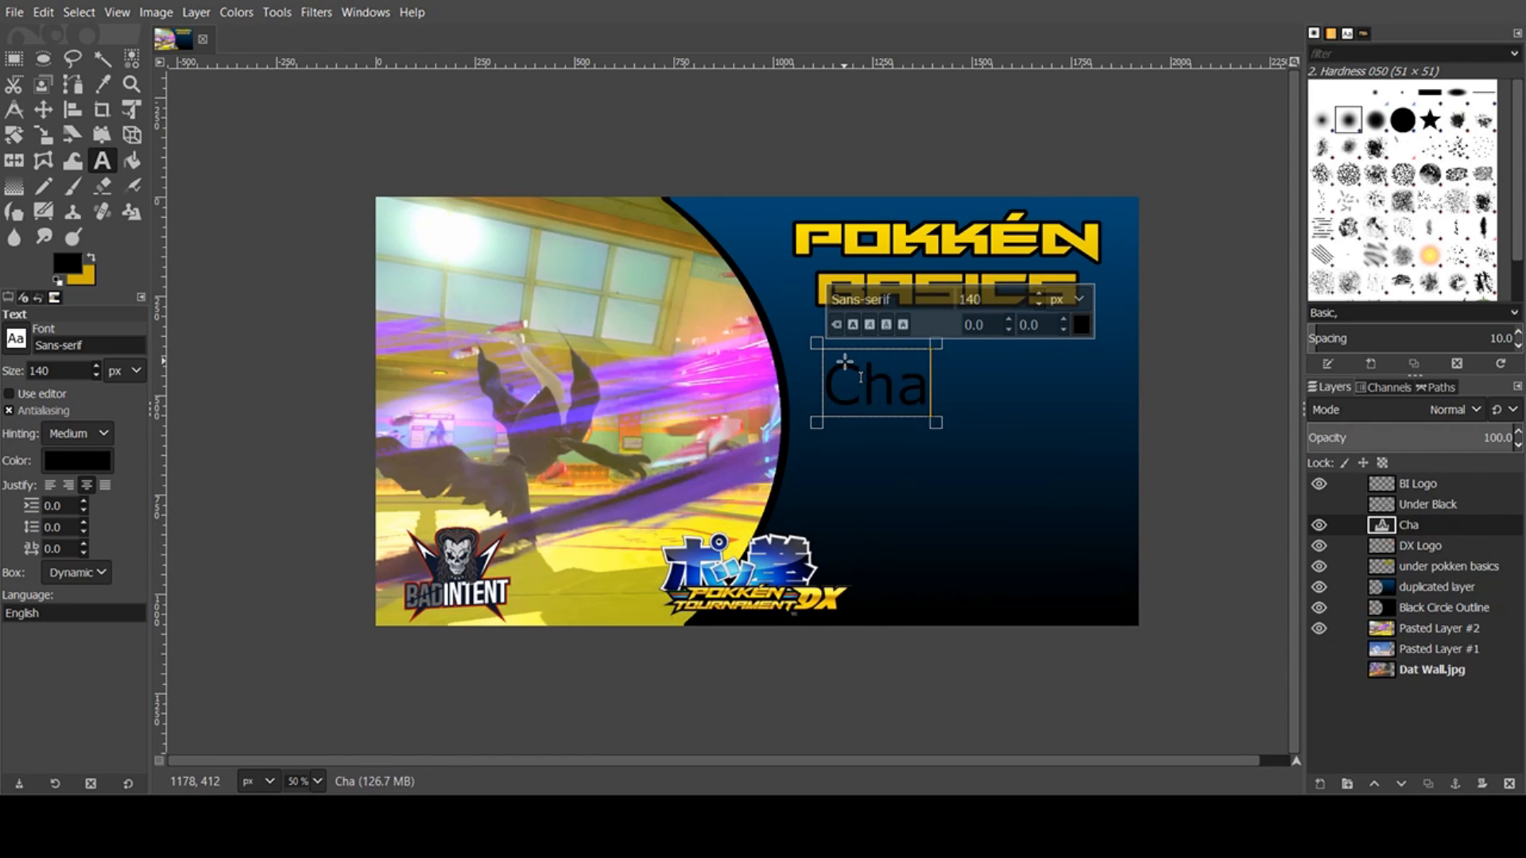
{"action": "key", "text": "BackSpace"}
{"action": "key", "text": "BackSpace"}
{"action": "key", "text": "BackSpace"}
{"action": "type", "text": "pter 7.2"}
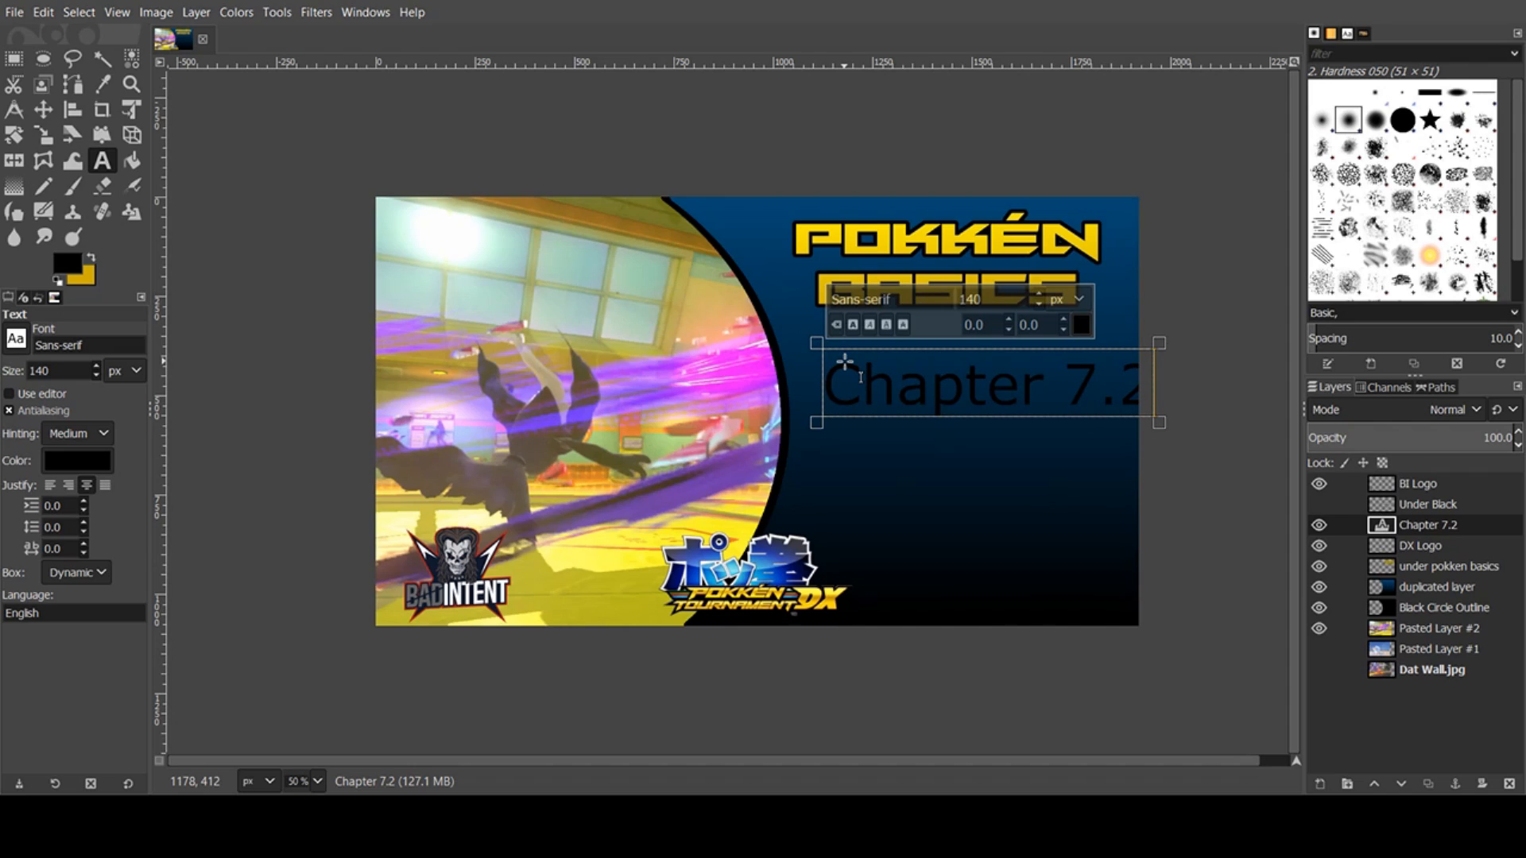
{"action": "key", "text": "Return"}
{"action": "type", "text": "Preemptive"}
{"action": "key", "text": "Return"}
{"action": "type", "text": "Attacks"}
- Try setting the whole chapter text to size 125, and undo the change
{"action": "key", "text": "ctrl+a"}
{"action": "double_click", "coordinate": [971, 294]}
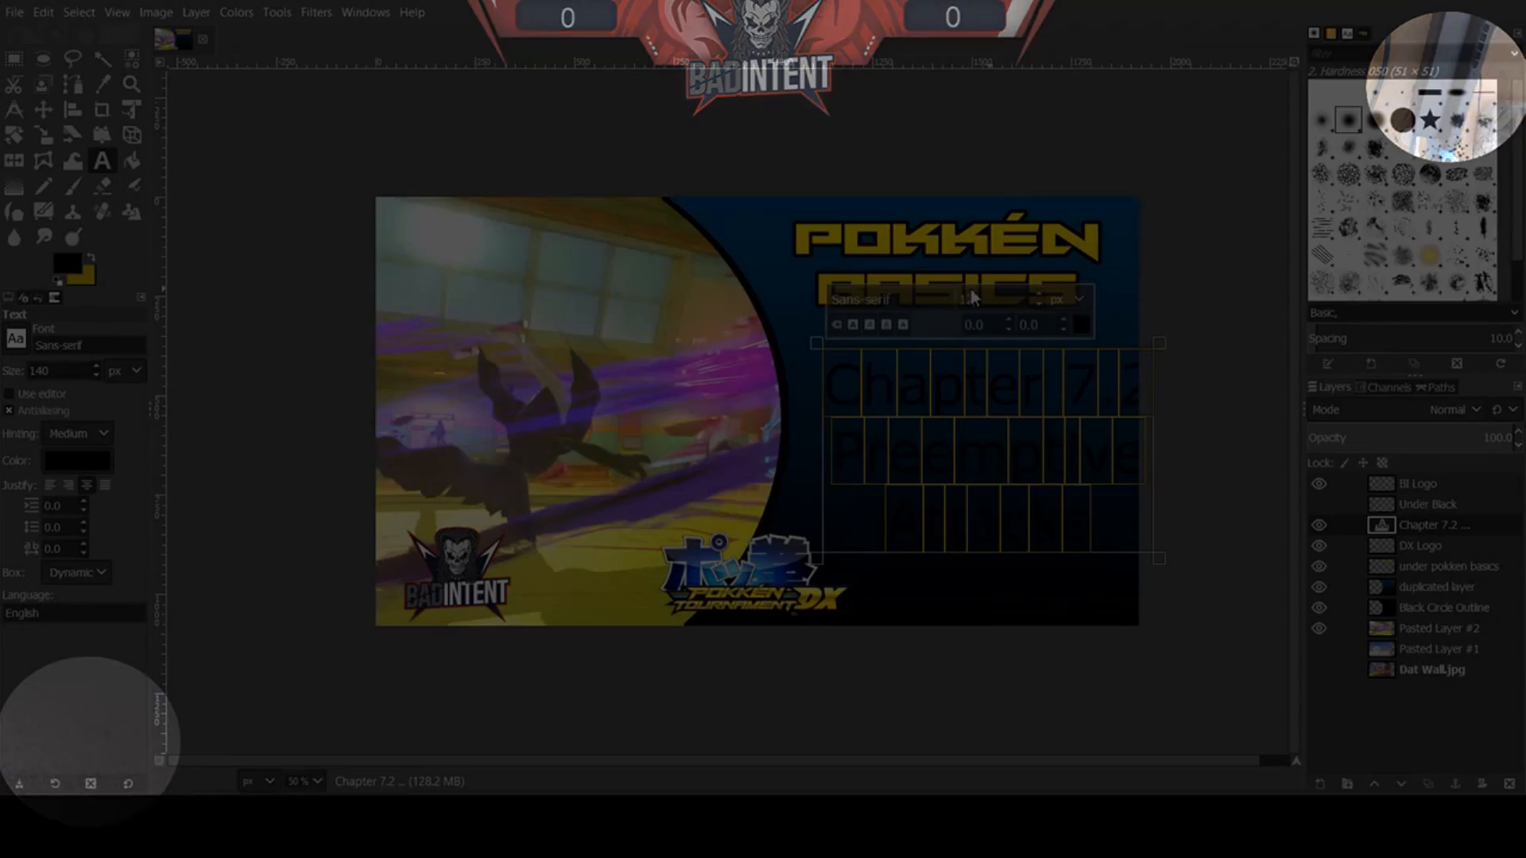
{"action": "type", "text": "125"}
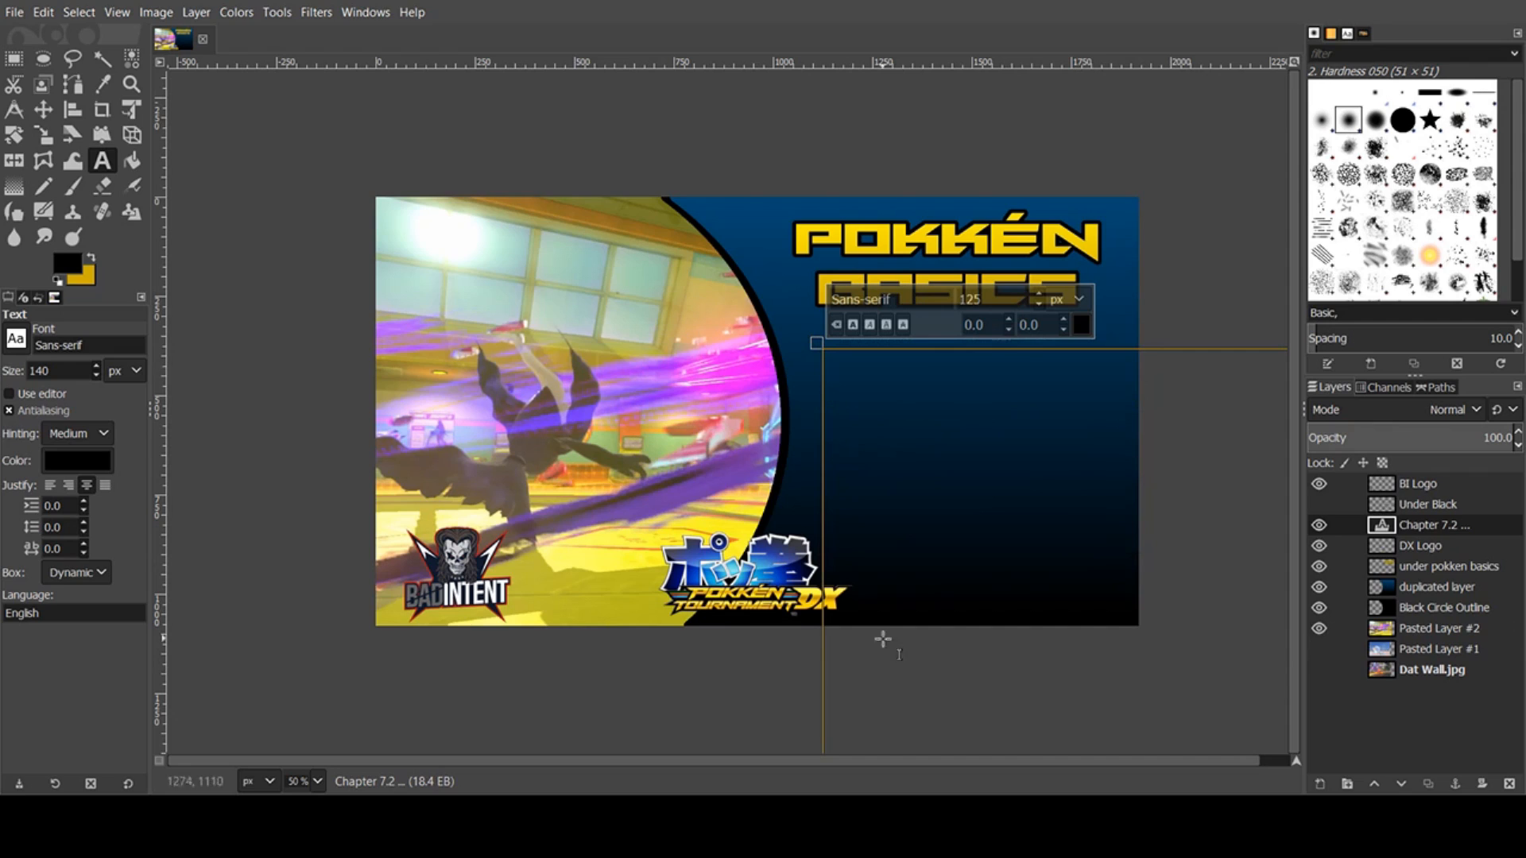
{"action": "key", "text": "ctrl+z"}
- Move the chapter text up and left so it fits on the canvas, and set the whole text's size to 125 px
{"action": "left_click", "coordinate": [43, 109]}
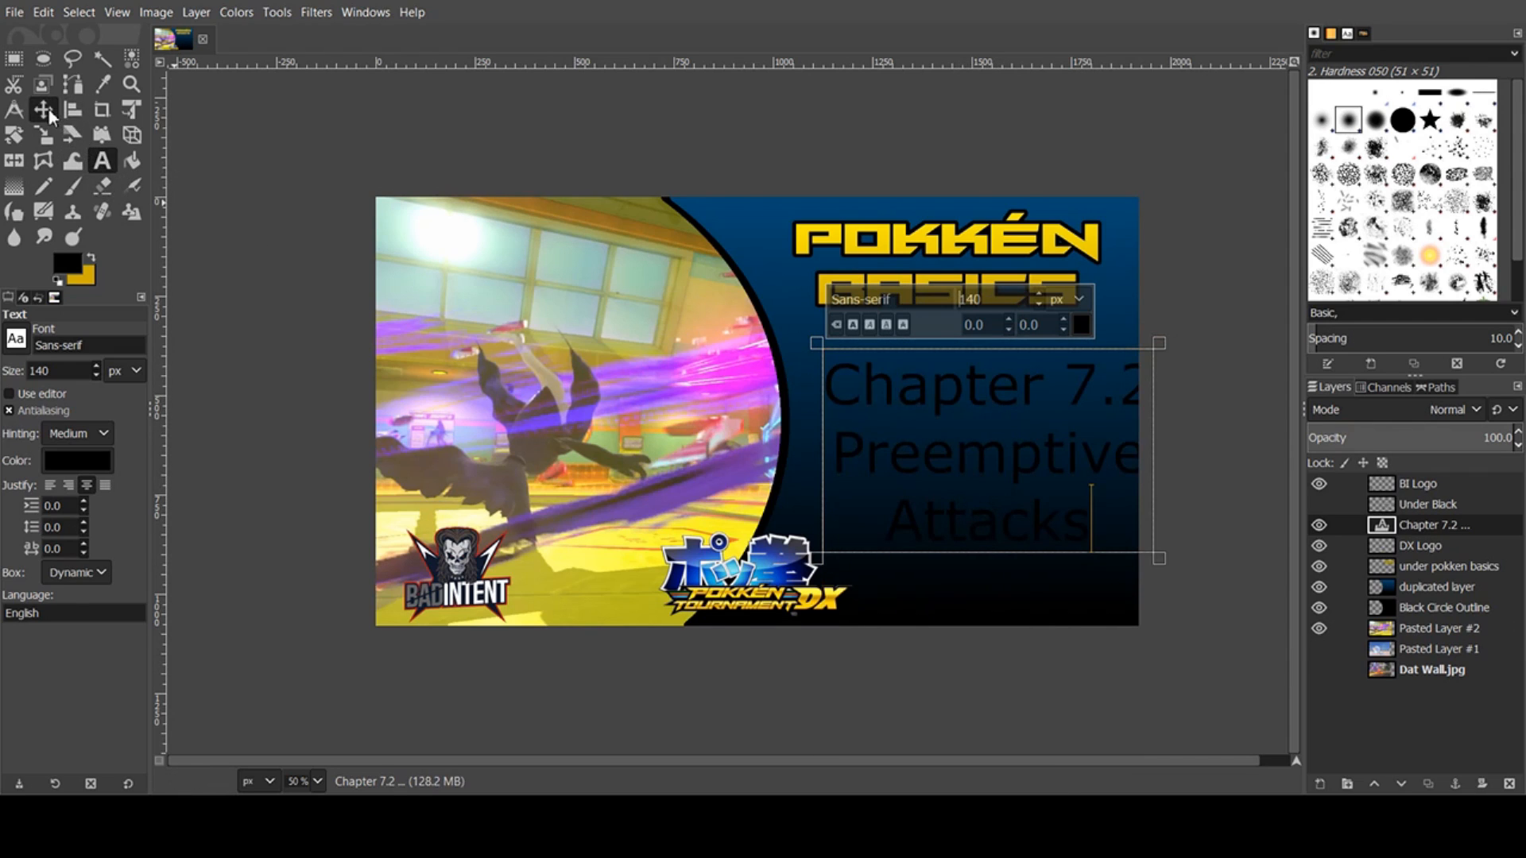
{"action": "left_click_drag", "start_coordinate": [901, 387], "coordinate": [841, 358]}
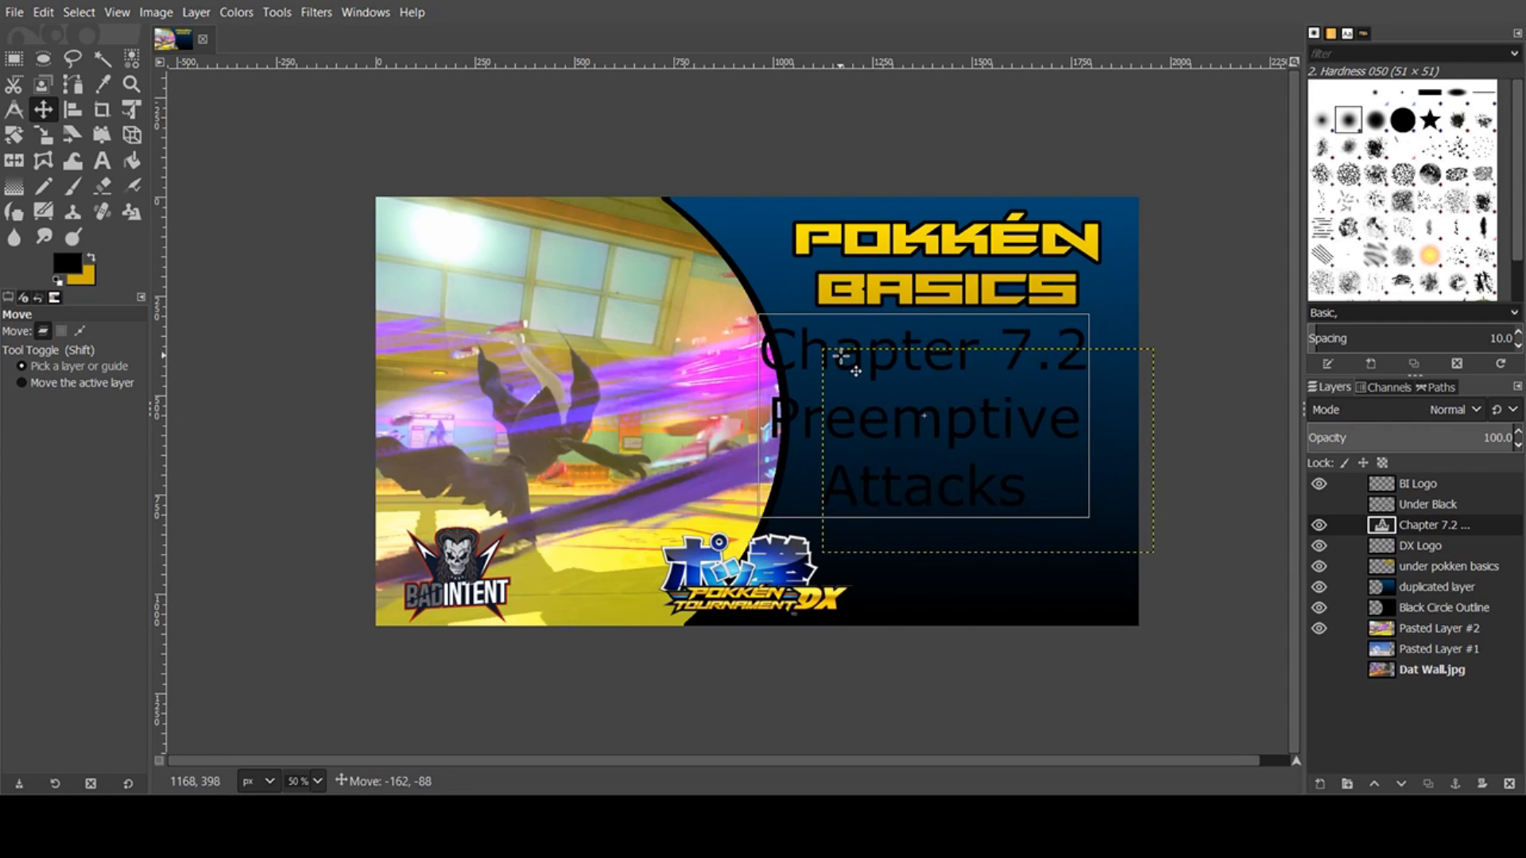
{"action": "left_click", "coordinate": [101, 161]}
{"action": "double_click", "coordinate": [996, 459]}
{"action": "key", "text": "ctrl+a"}
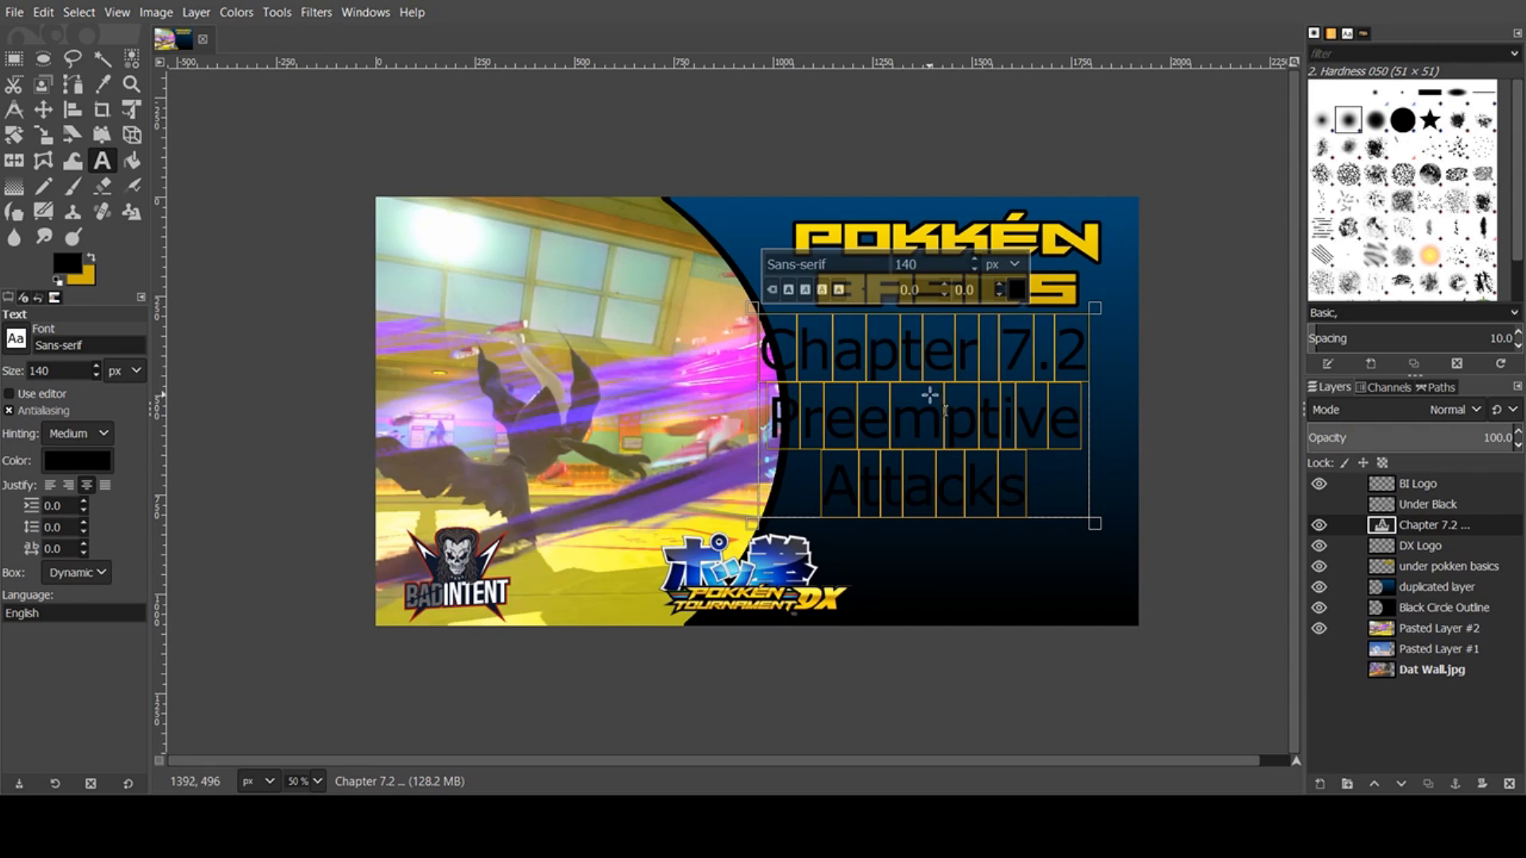
{"action": "left_click", "coordinate": [867, 260]}
{"action": "type", "text": "125"}
{"action": "key", "text": "Return"}
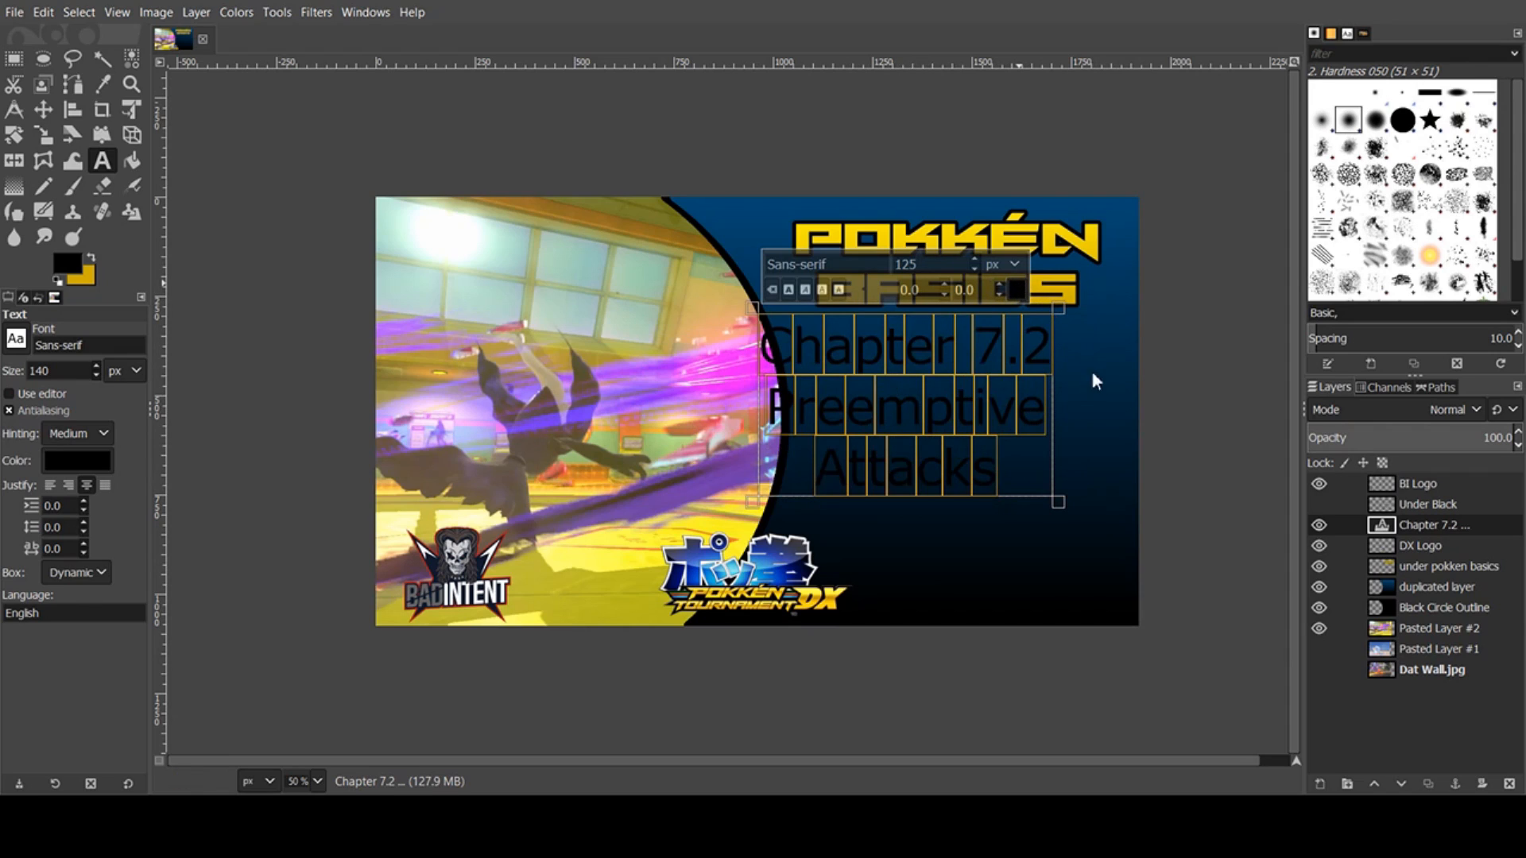
- Colour the chapter text white and move it to the middle of the blue panel, centred under the gold title
{"action": "left_click", "coordinate": [1095, 438]}
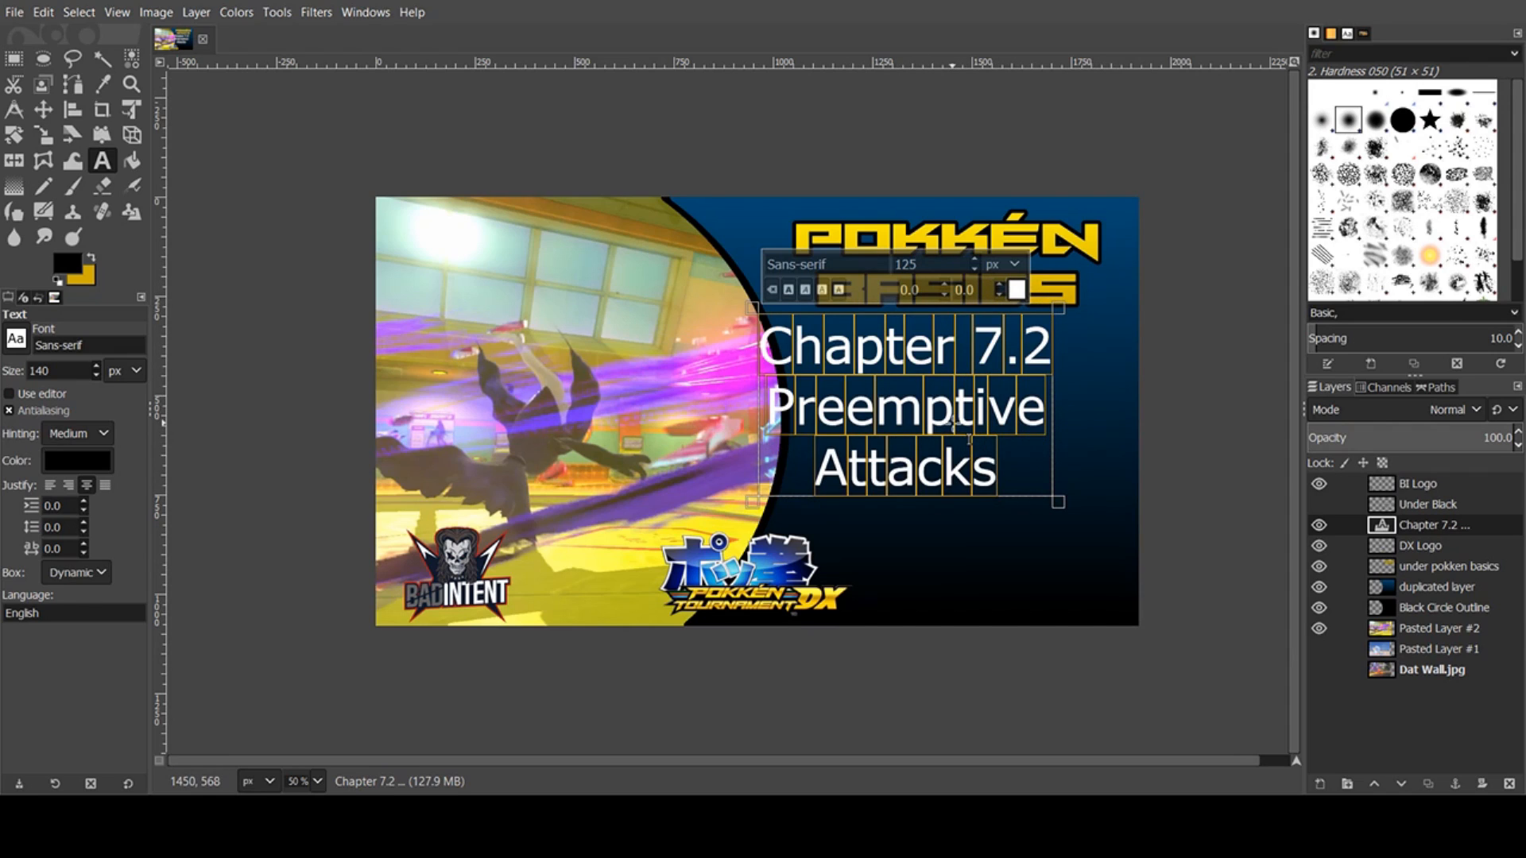
{"action": "left_click", "coordinate": [43, 109]}
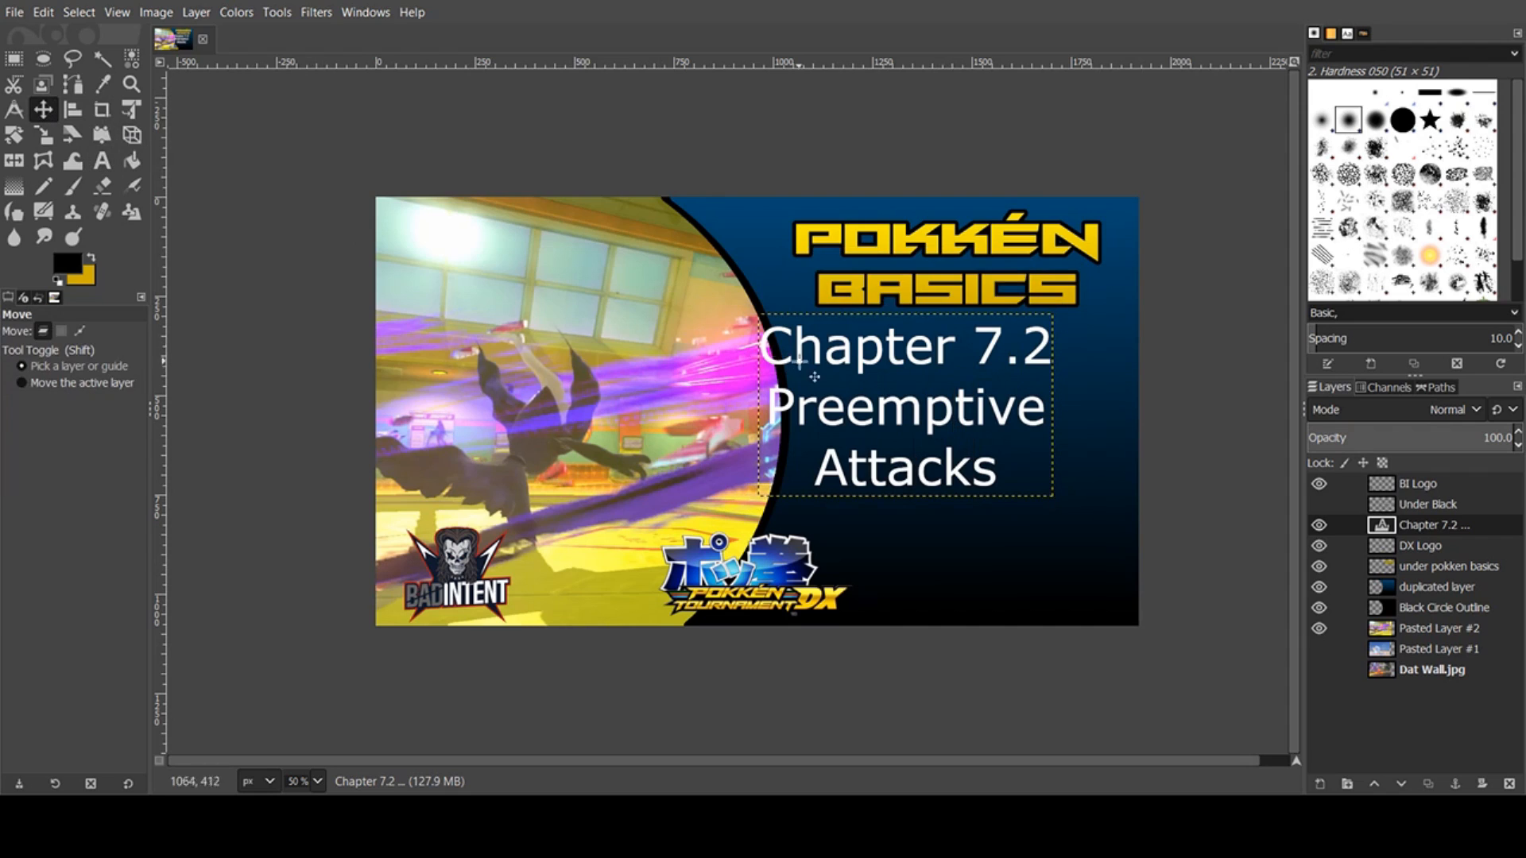
{"action": "left_click_drag", "start_coordinate": [883, 418], "coordinate": [923, 445]}
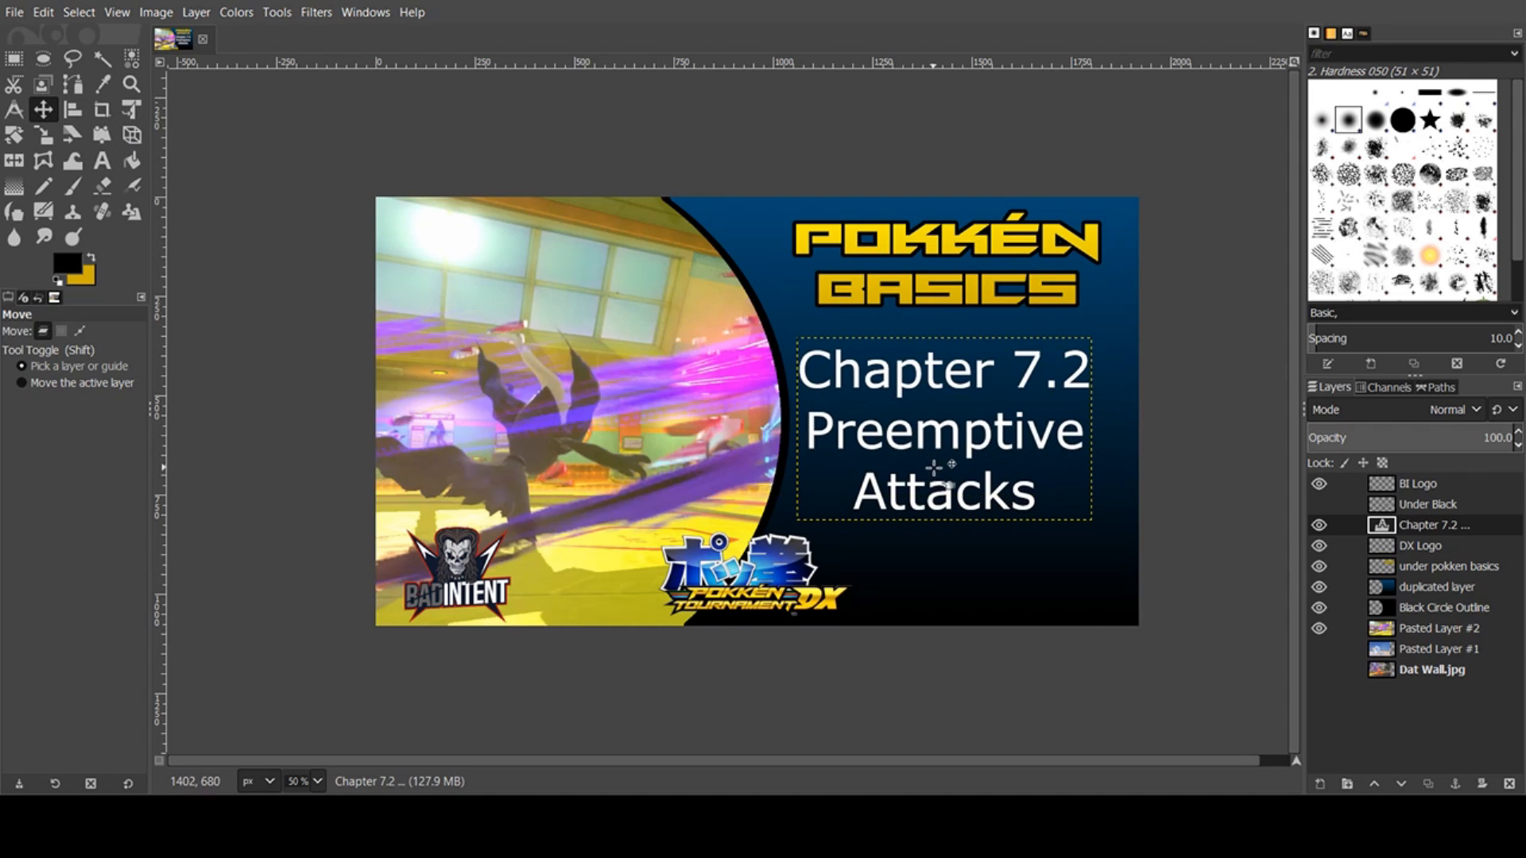
- Select the letter shapes of the Chapter 7.2 text layer and grow the selection slightly beyond their edges
{"action": "key", "text": "alt"}
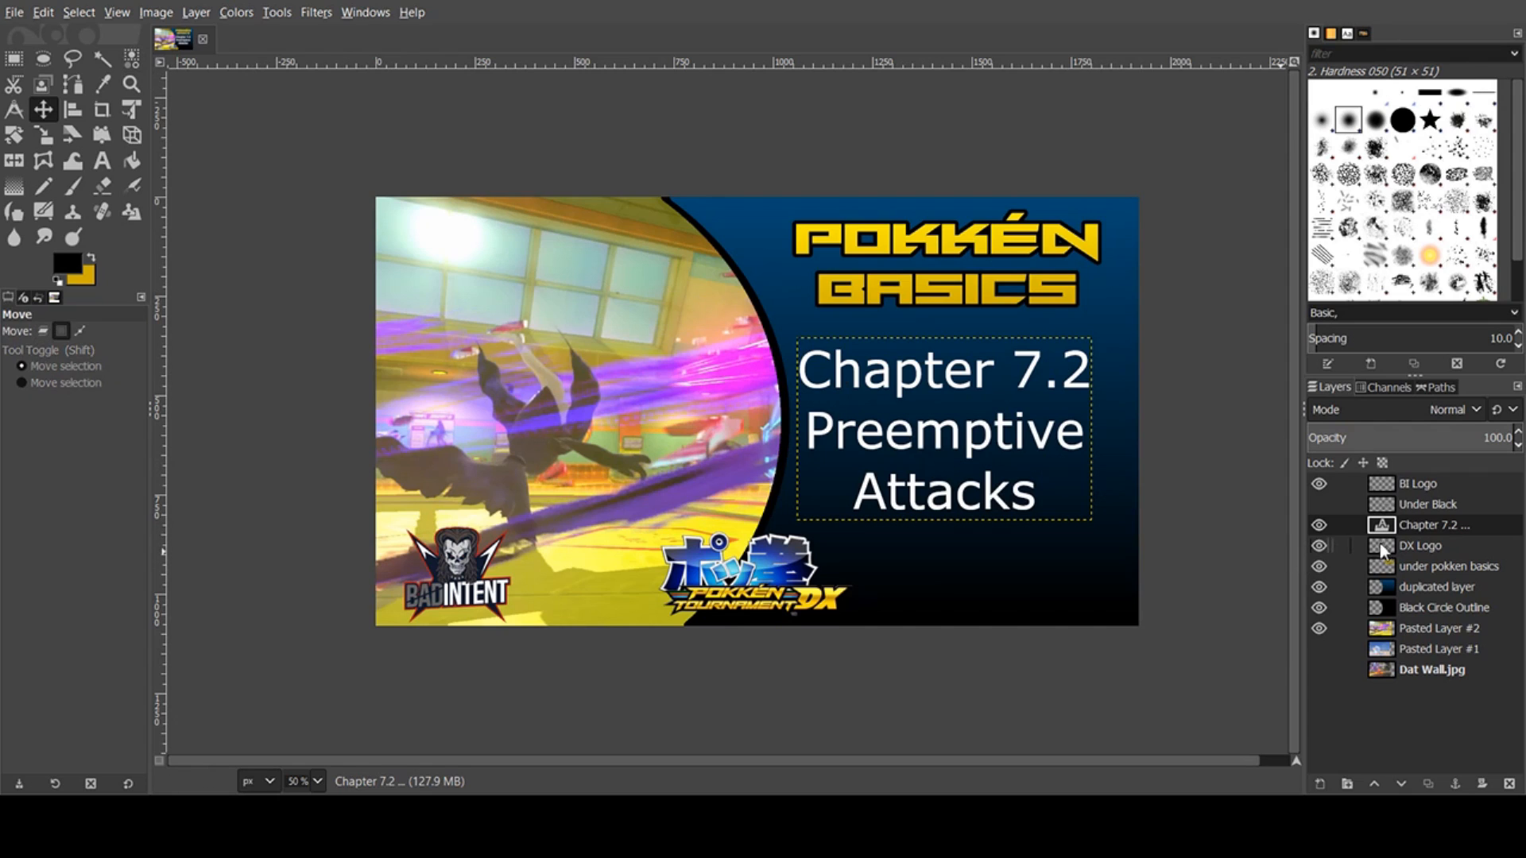
{"action": "double_click", "coordinate": [1395, 528]}
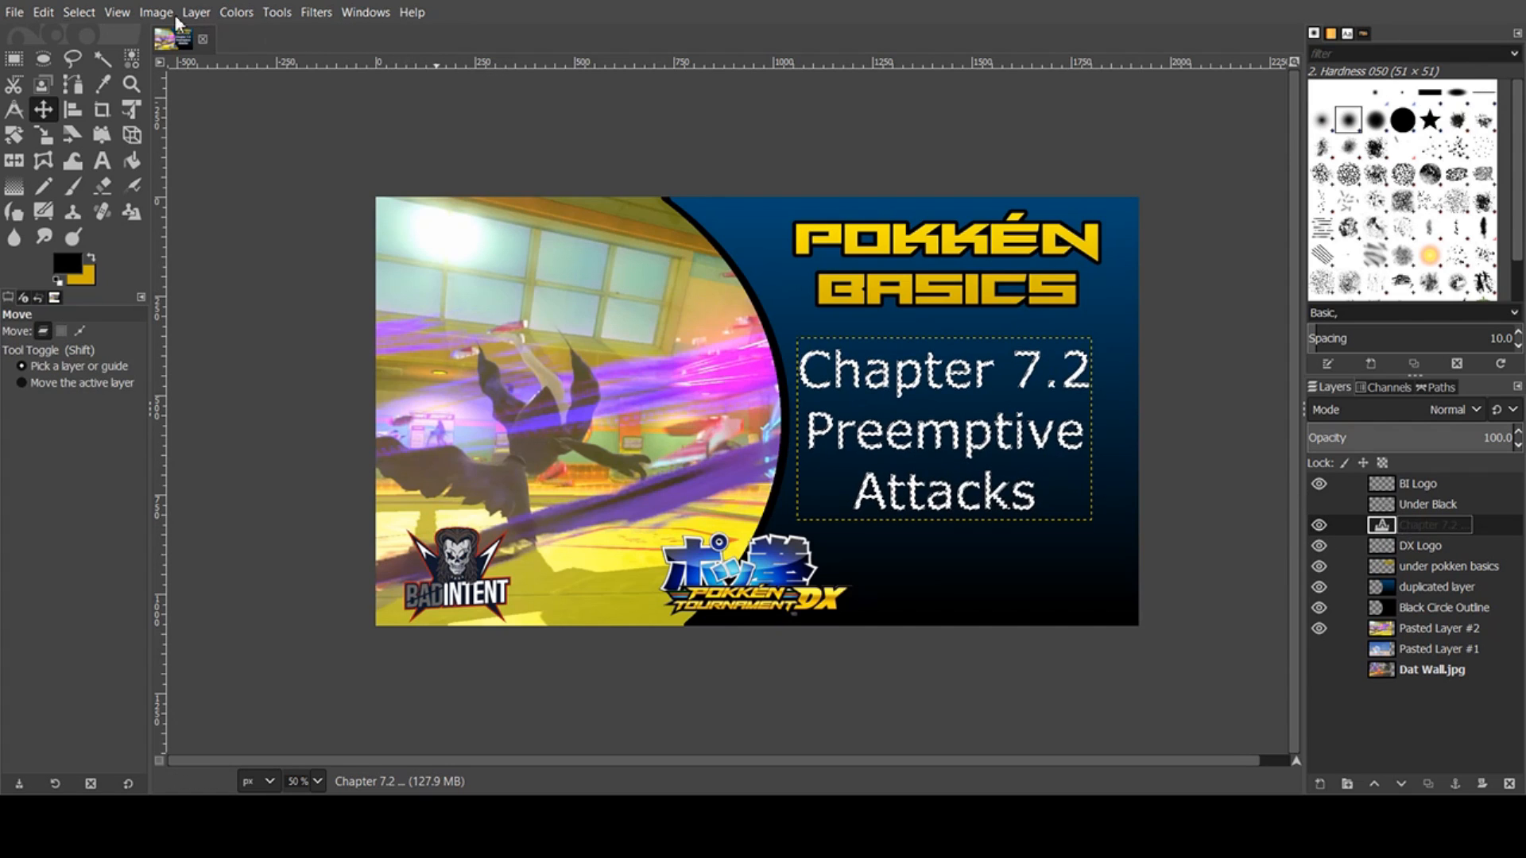
{"action": "left_click", "coordinate": [104, 272]}
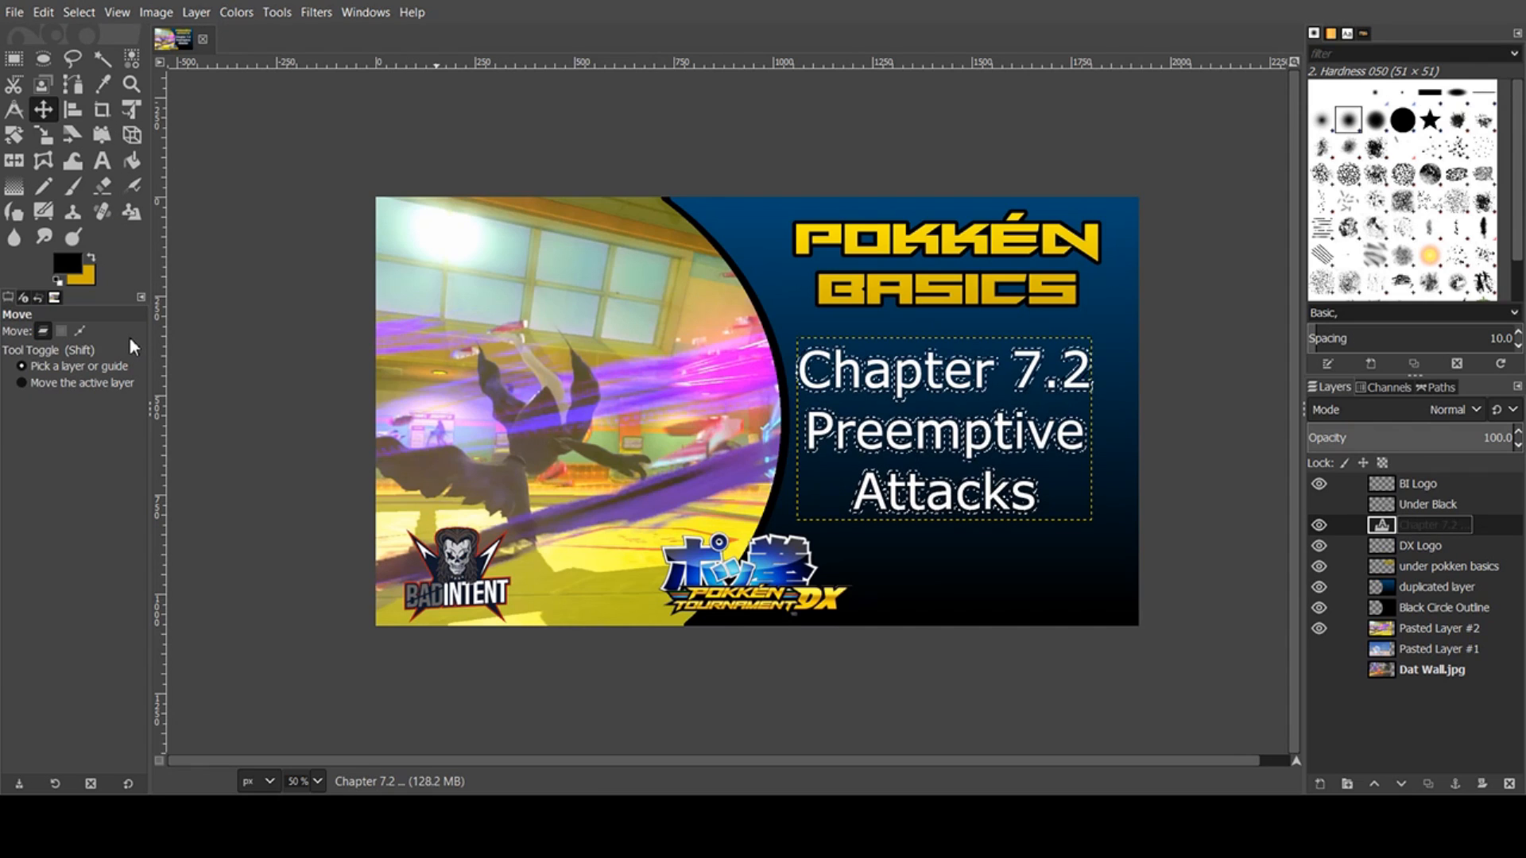
- Create a transparent layer named under chapter 7.2 and place it directly below the chapter text layer
{"action": "left_click", "coordinate": [1319, 785]}
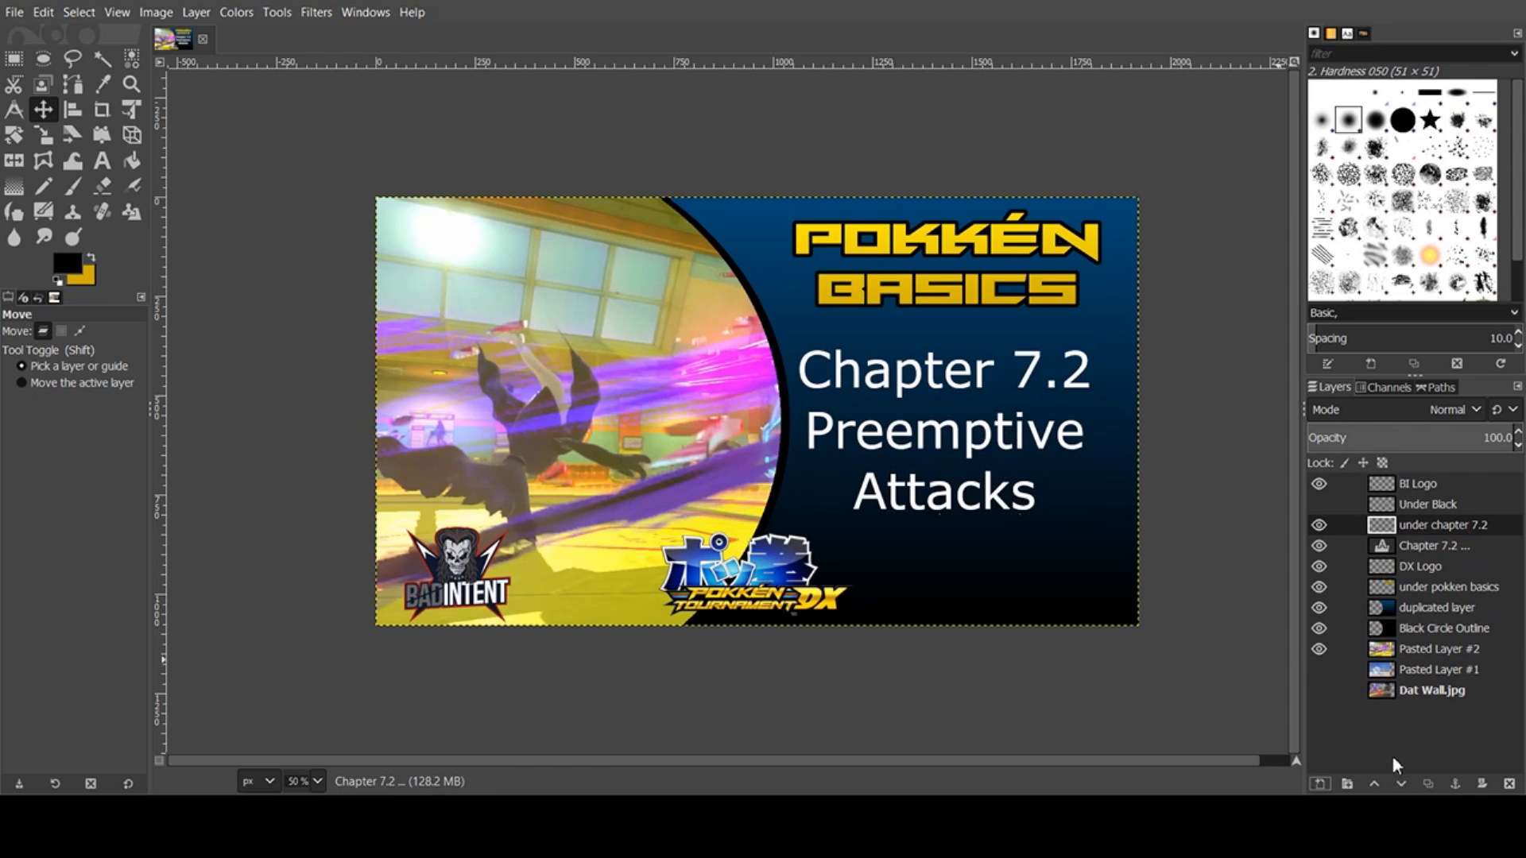
{"action": "left_click_drag", "start_coordinate": [1478, 519], "coordinate": [1476, 558]}
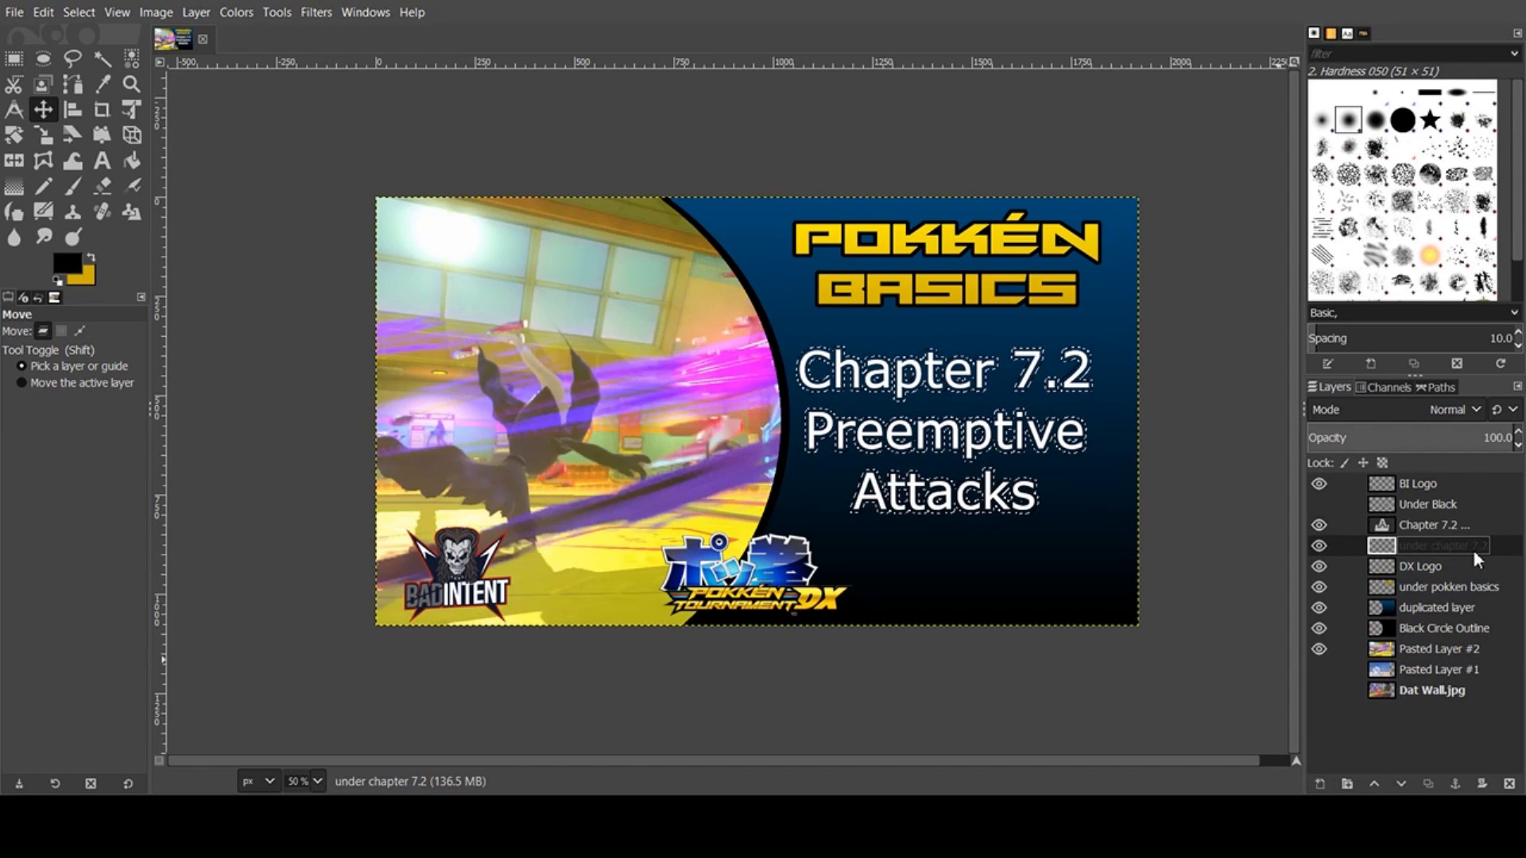
- Bucket-fill the grown selection with black on the under chapter 7.2 layer, and clear the selection
{"action": "left_click", "coordinate": [132, 160]}
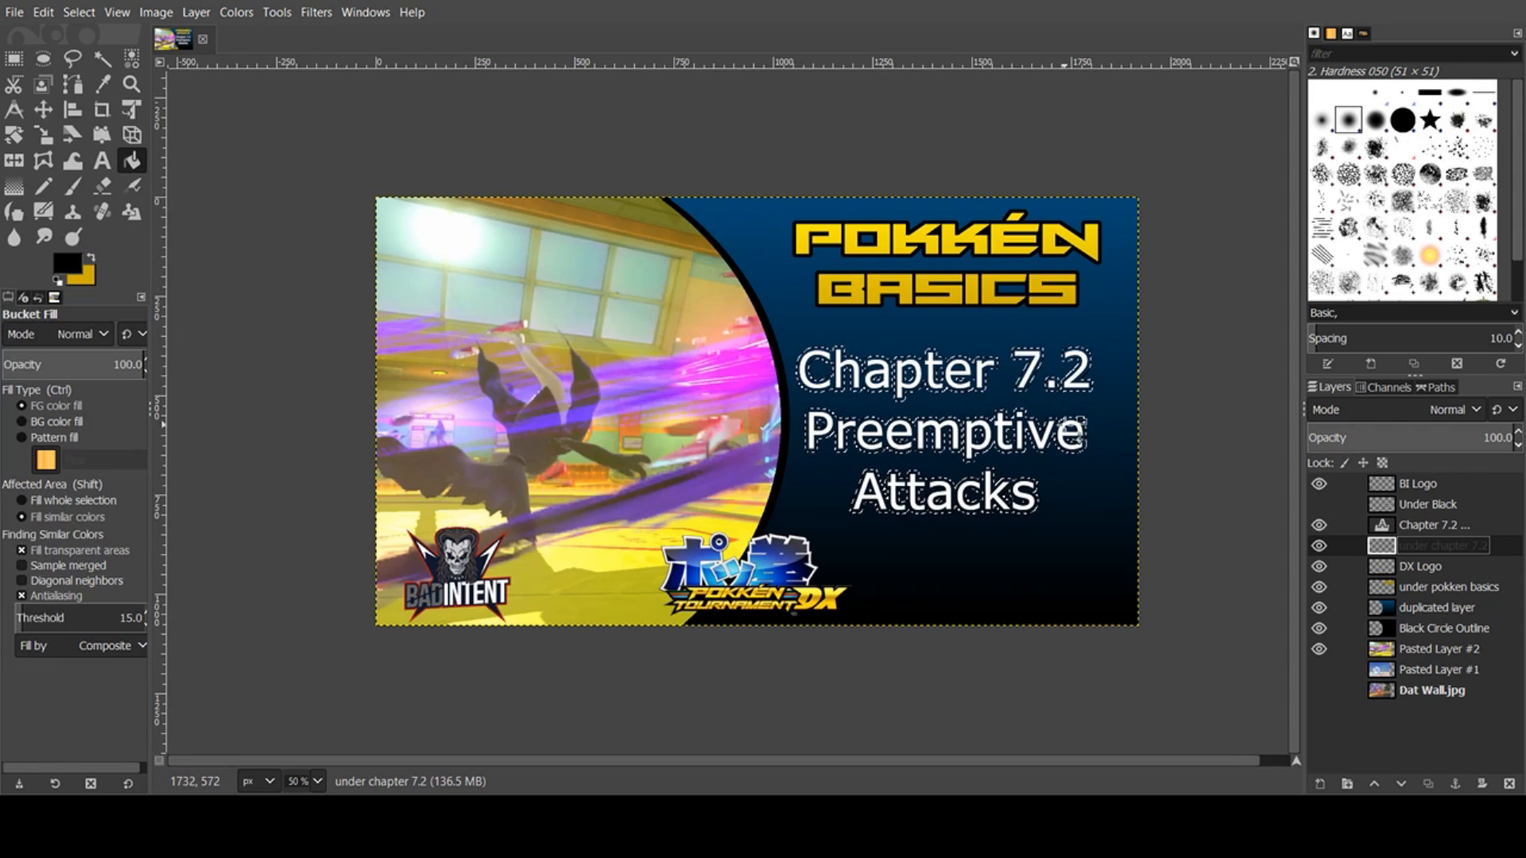
{"action": "scroll", "coordinate": [1080, 421], "scroll_direction": "up", "scroll_amount": 2}
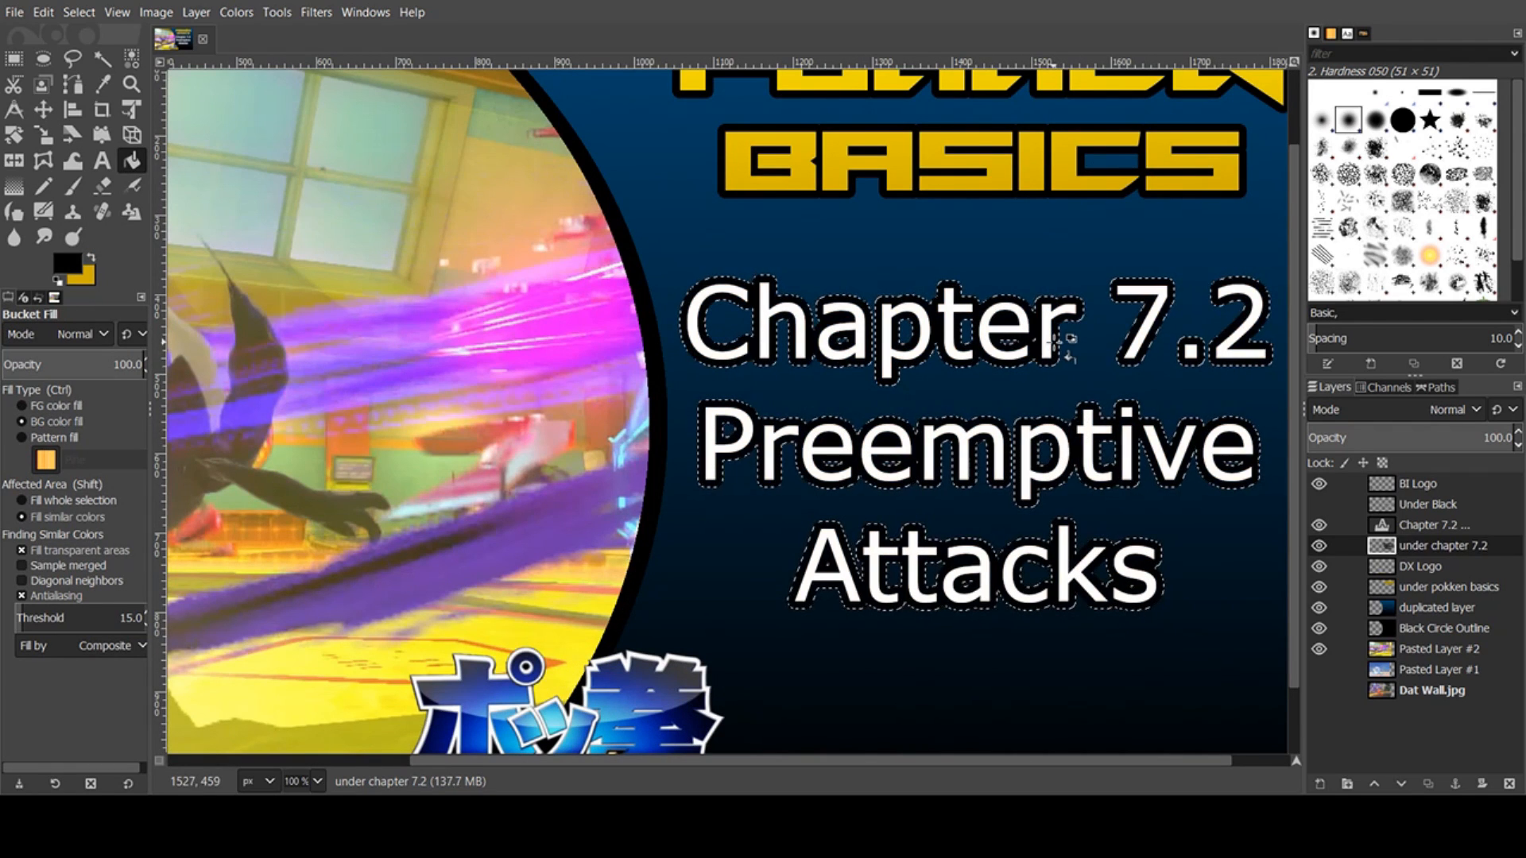
{"action": "scroll", "coordinate": [1065, 343], "scroll_direction": "down", "scroll_amount": 2}
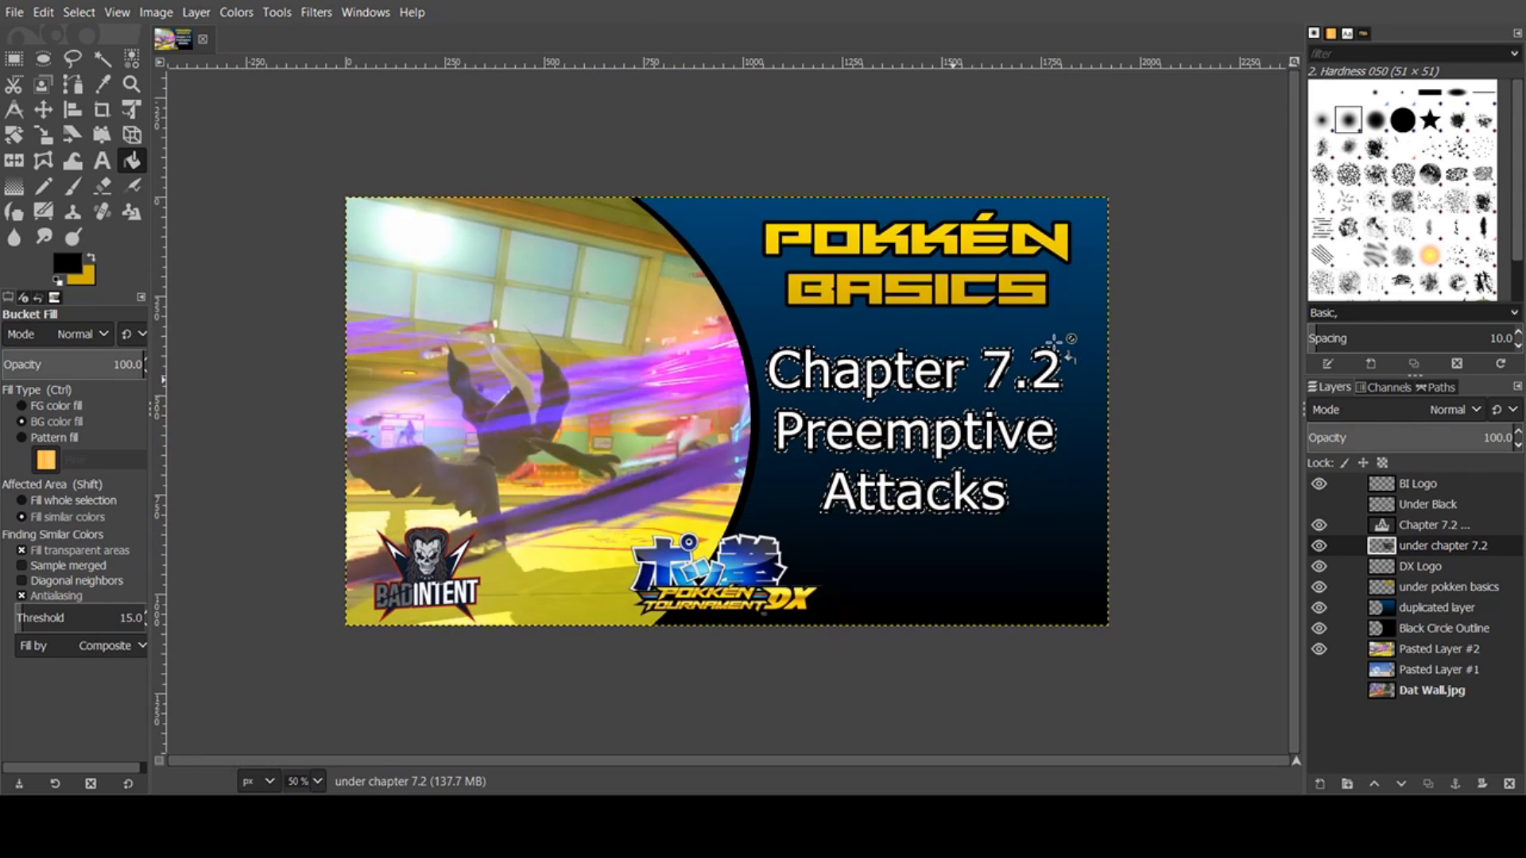
{"action": "double_click", "coordinate": [1418, 524]}
{"action": "left_click", "coordinate": [1290, 247]}
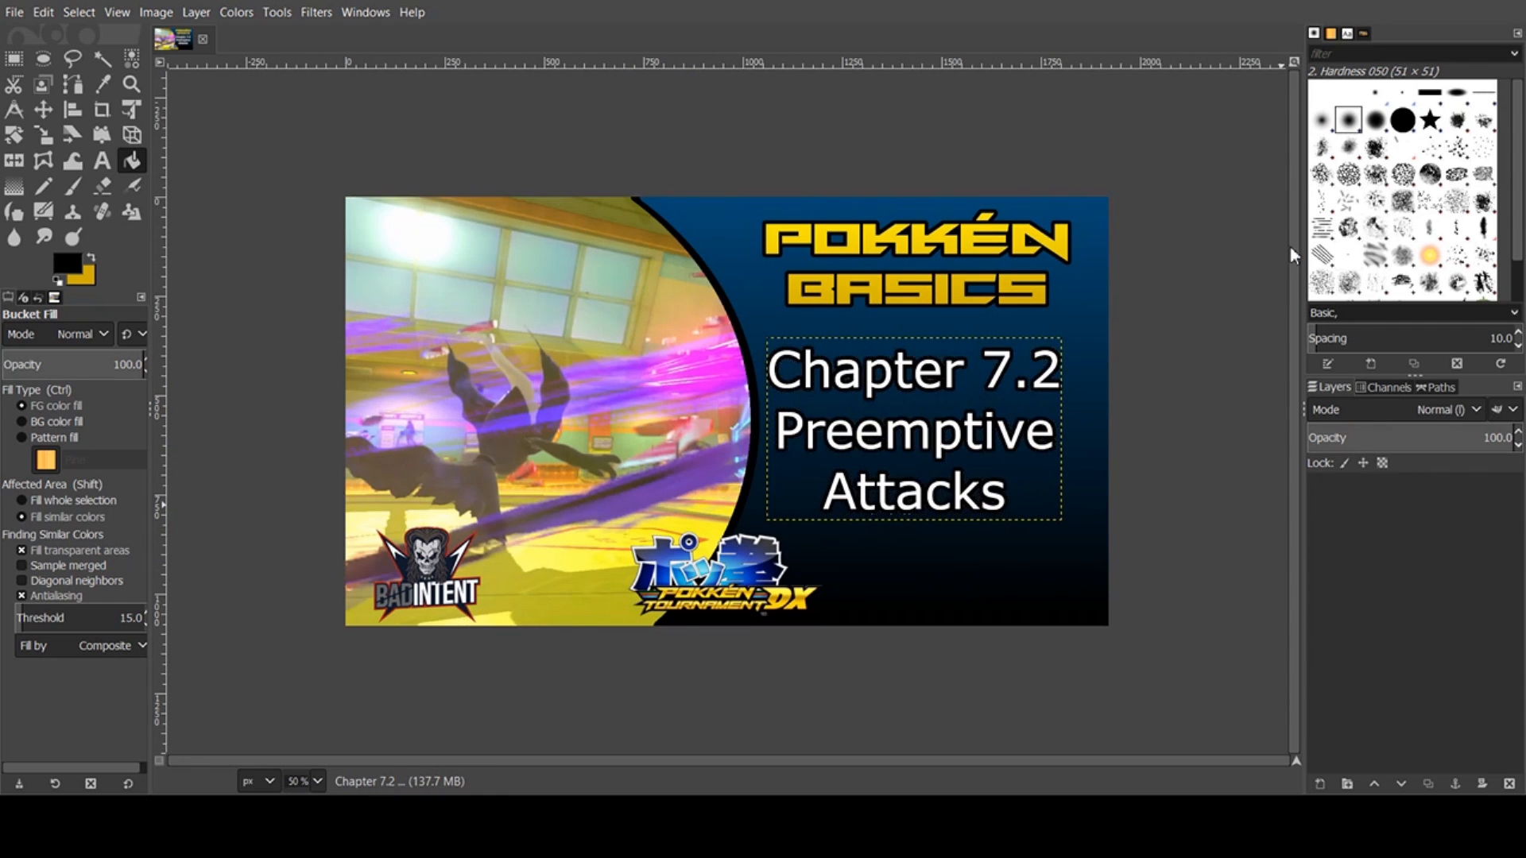